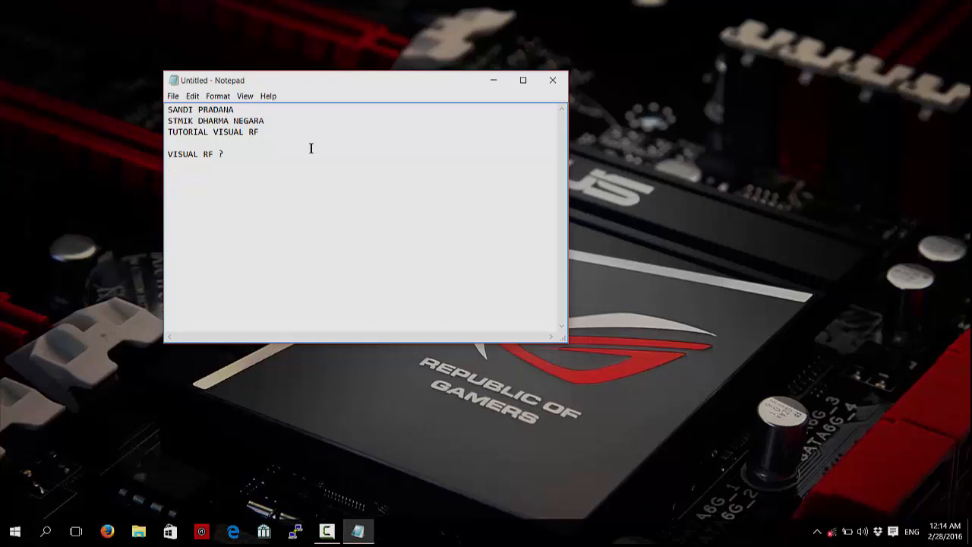
Add the line "SOFTWARE MENGUKUR JUMLAH AP DALAM SUATU AREA," beneath the "VISUAL RF ?" heading in the note
{"action": "type", "text": "SOFTWARE MEN"}
{"action": "key", "text": "BackSpace"}
{"action": "type", "text": "NGUKUR JUMLAH"}
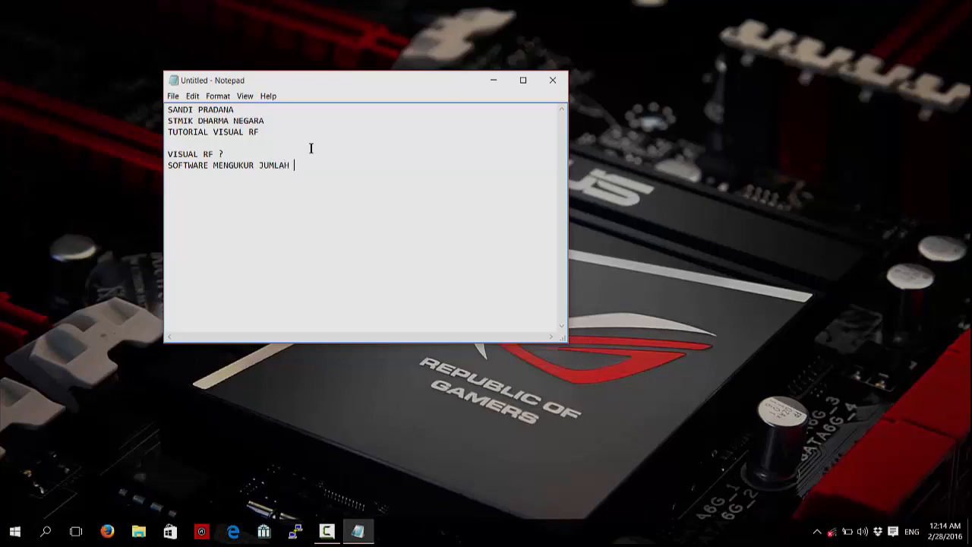
{"action": "type", "text": " AP DALAM SUATI"}
{"action": "key", "text": "BackSpace"}
{"action": "type", "text": "U "}
{"action": "type", "text": "AREA"}
{"action": "type", "text": ","}
Add a "MATERIAL" heading followed by the list items "LAPTOP/PC", "SOFTWARE VISUAL RF" and "DENAH"
{"action": "type", "text": "MATERI"}
{"action": "type", "text": "AL  "}
{"action": "type", "text": "LA"}
{"action": "type", "text": "PTOP"}
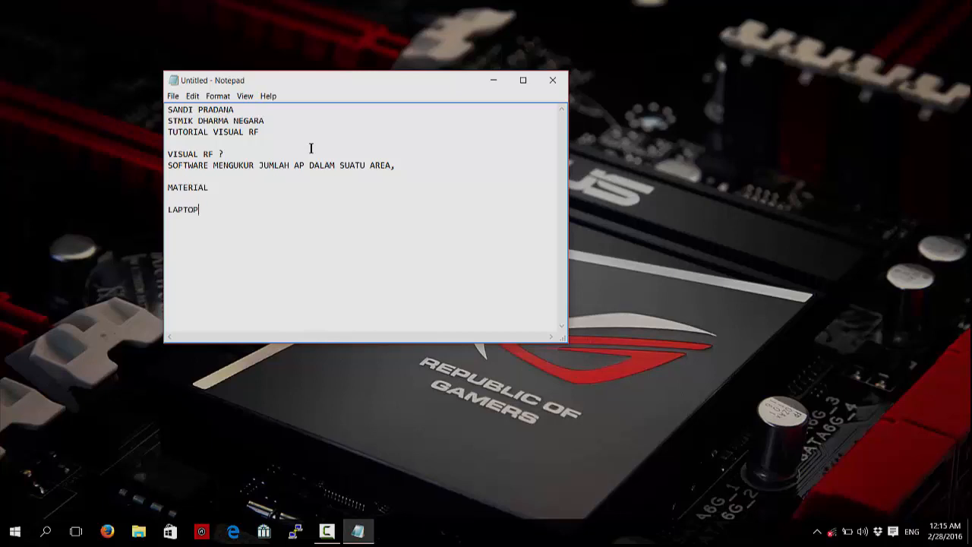
{"action": "type", "text": "/PC"}
{"action": "key", "text": "Return"}
{"action": "type", "text": "SOFTWARE VISUAL RF"}
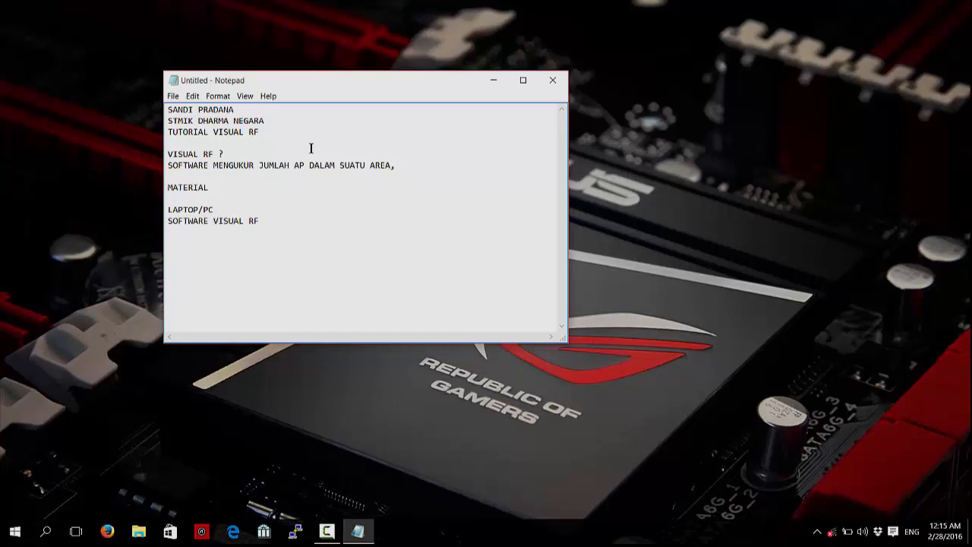
{"action": "key", "text": "Return"}
{"action": "type", "text": "DENAH"}
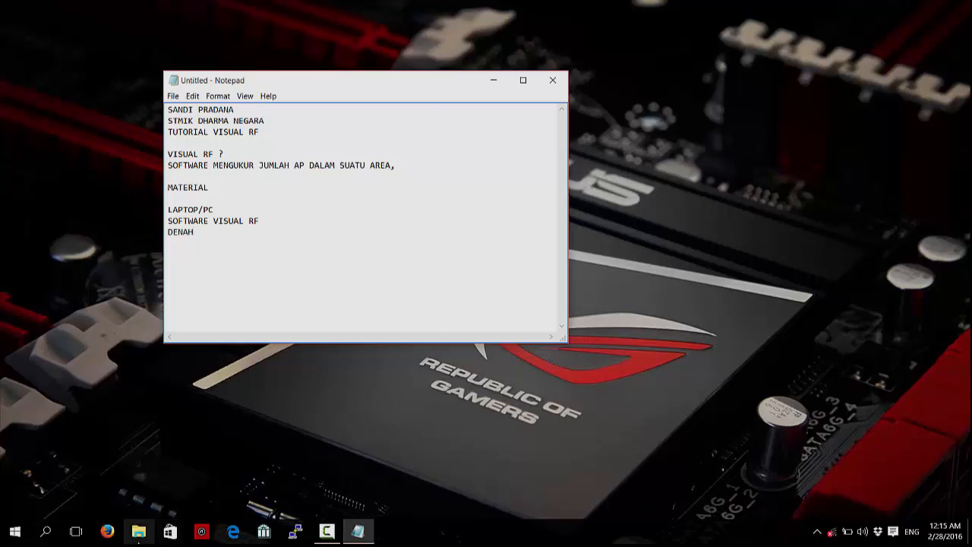
Switch to File Explorer and run Aruba_VisualRF_Plan_b454.exe from the Airwave_VisualRFPlan folder on drive D
{"action": "left_click", "coordinate": [138, 531]}
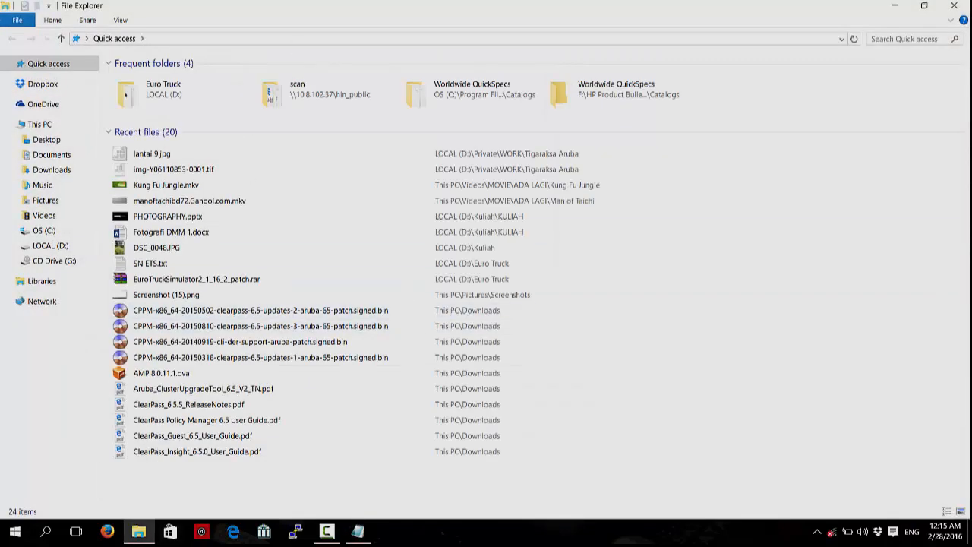
{"action": "left_click", "coordinate": [37, 251]}
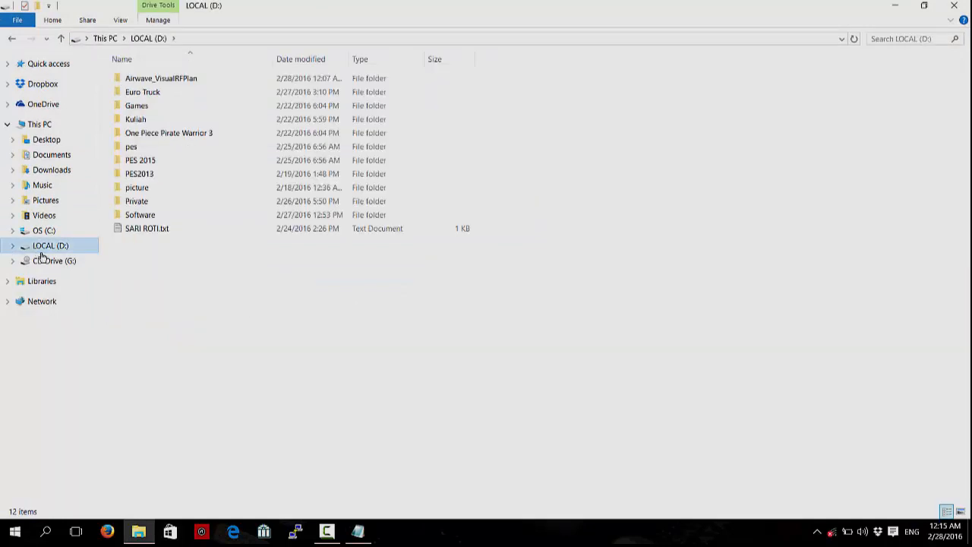
{"action": "double_click", "coordinate": [191, 79]}
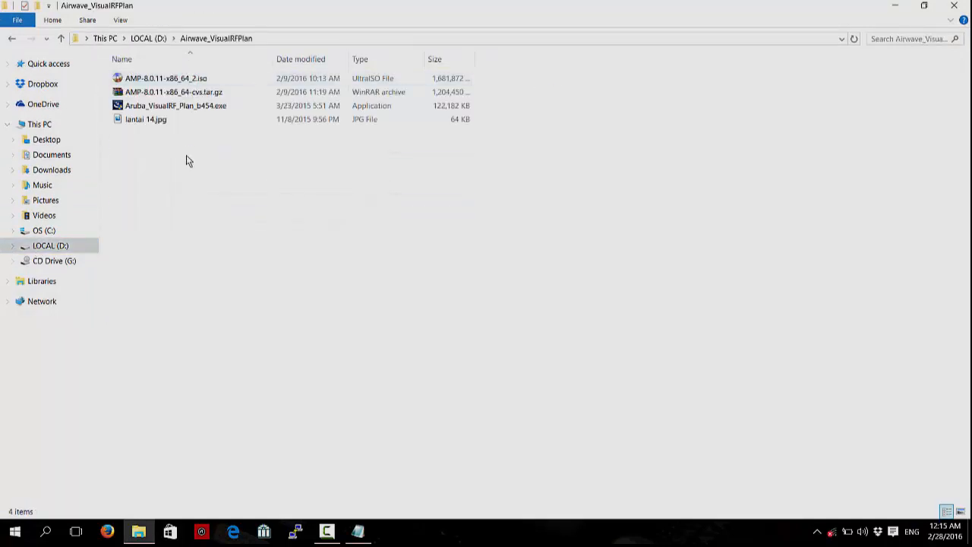
{"action": "left_click", "coordinate": [205, 106]}
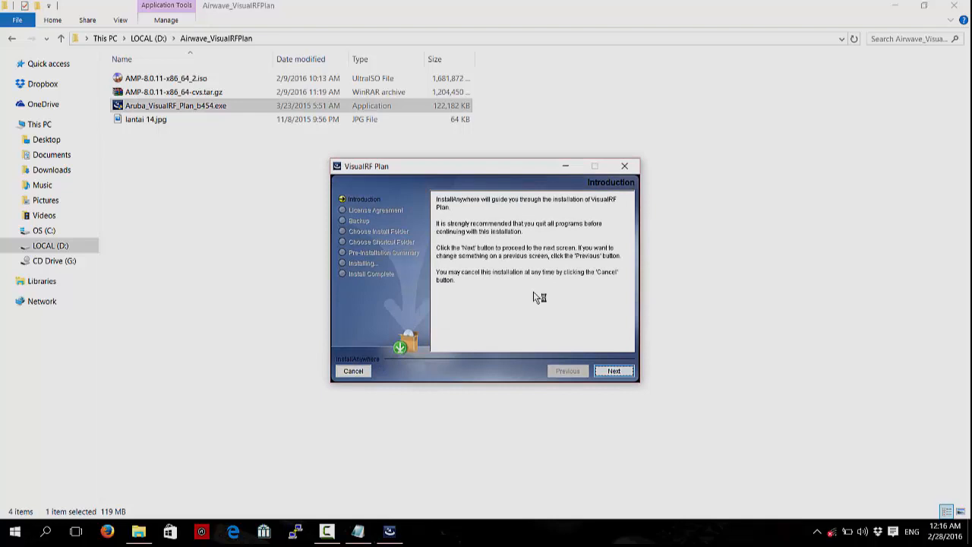
Accept the license agreement in the VisualRF Plan installer and back up the existing VisualRF Plan data
{"action": "left_click", "coordinate": [615, 371]}
{"action": "left_click", "coordinate": [475, 328]}
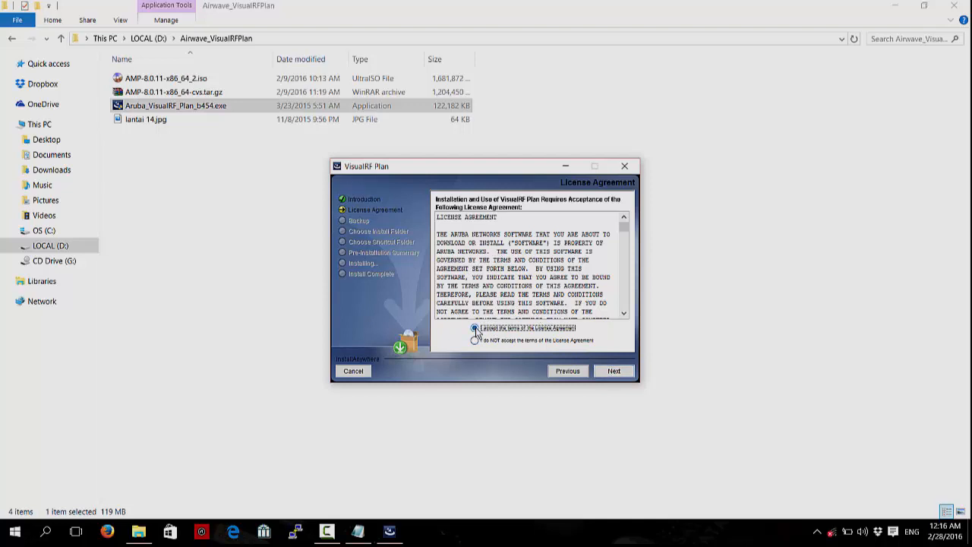
{"action": "left_click", "coordinate": [624, 371]}
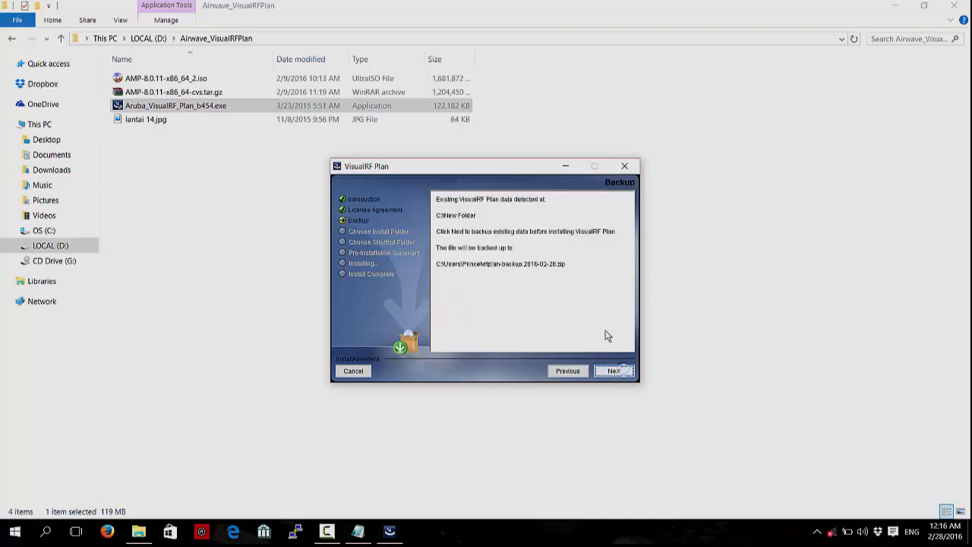
{"action": "left_click", "coordinate": [610, 372]}
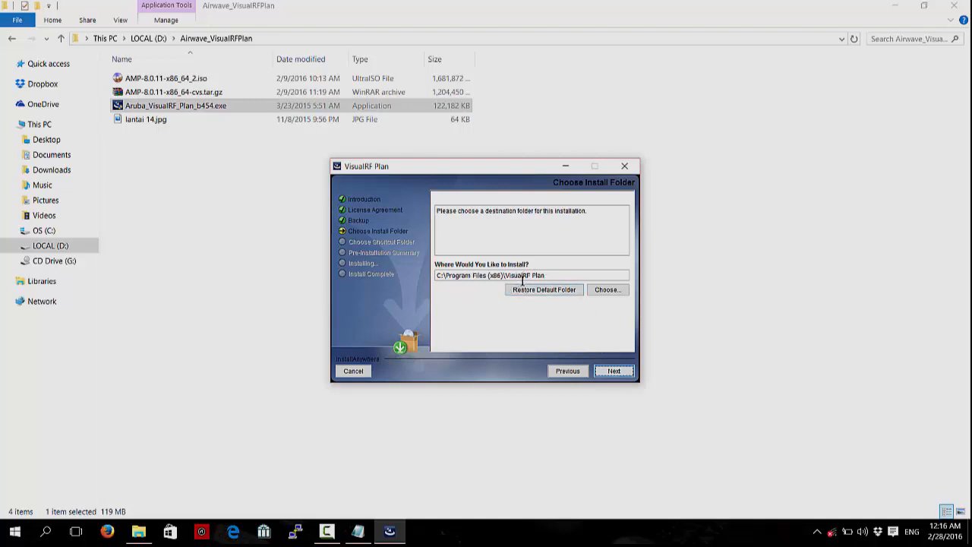
Install to the default C:\Program Files (x86)\VisualRF Plan folder with icons in a new VisualRF Plan program group, and finish the installer
{"action": "left_click", "coordinate": [610, 289]}
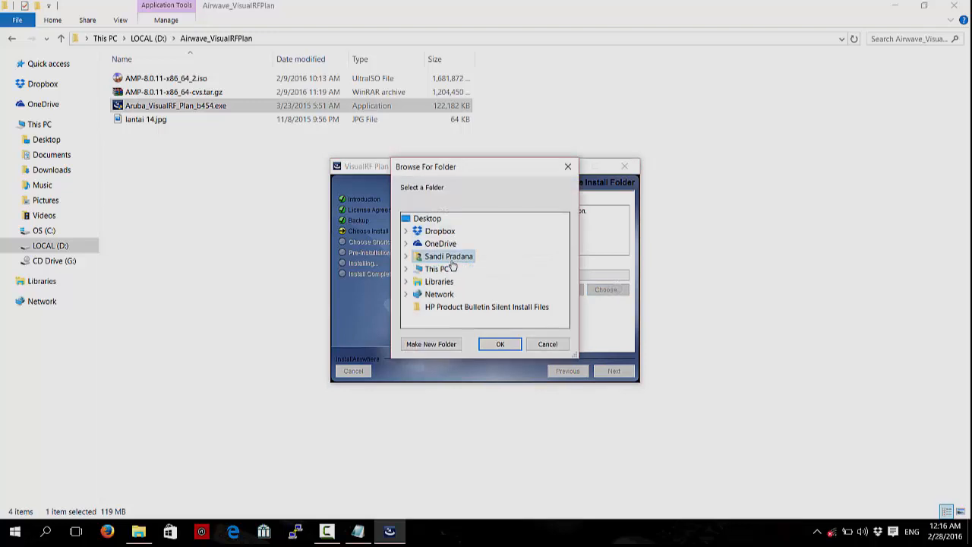
{"action": "left_click", "coordinate": [568, 166]}
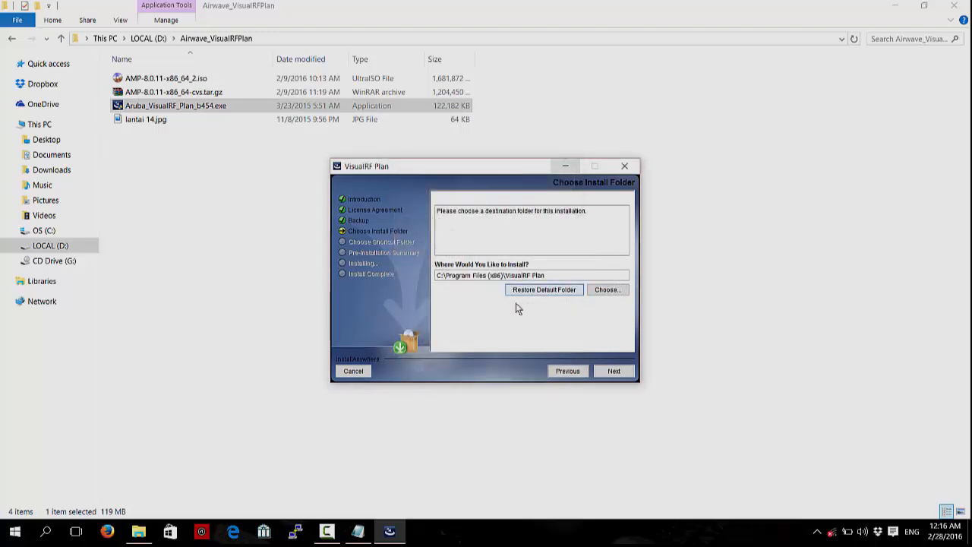
{"action": "left_click", "coordinate": [613, 371]}
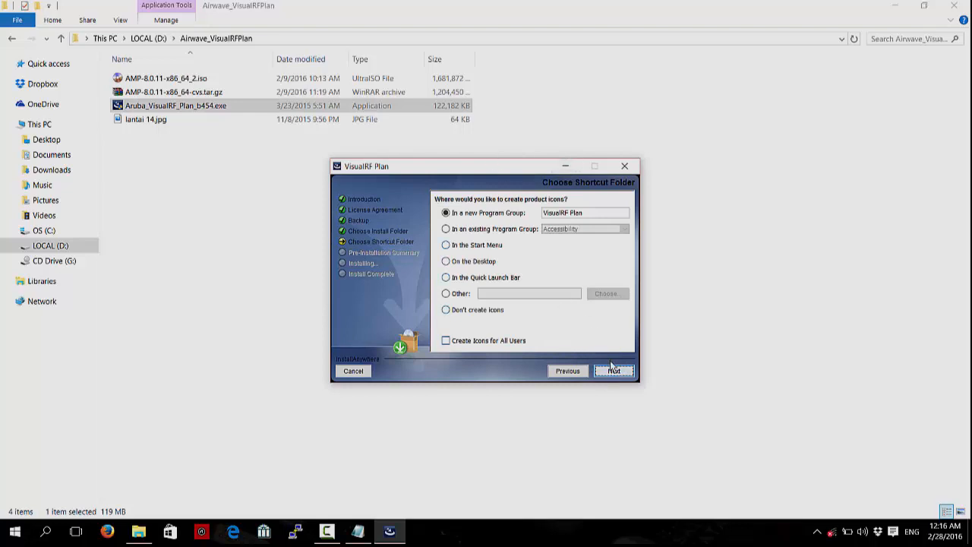
{"action": "left_click", "coordinate": [614, 371]}
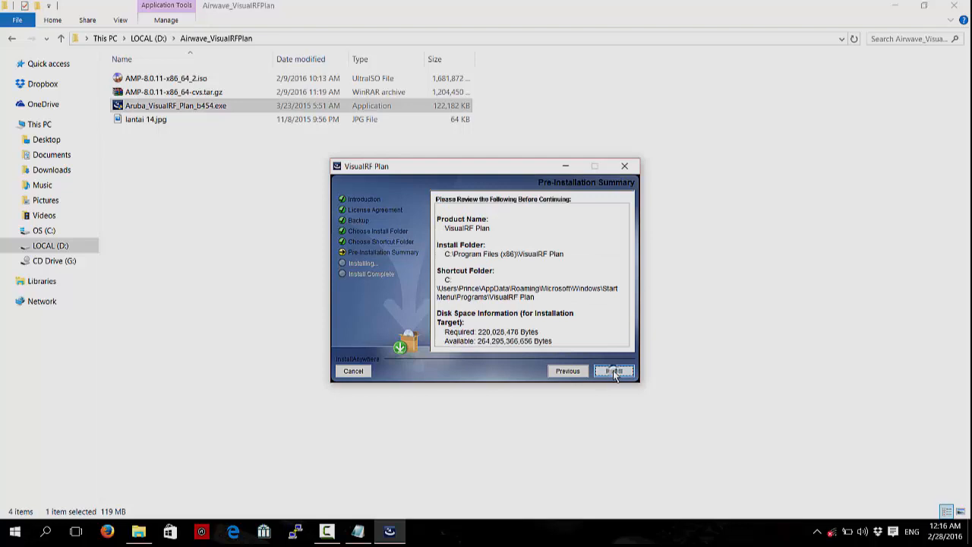
{"action": "left_click", "coordinate": [614, 371]}
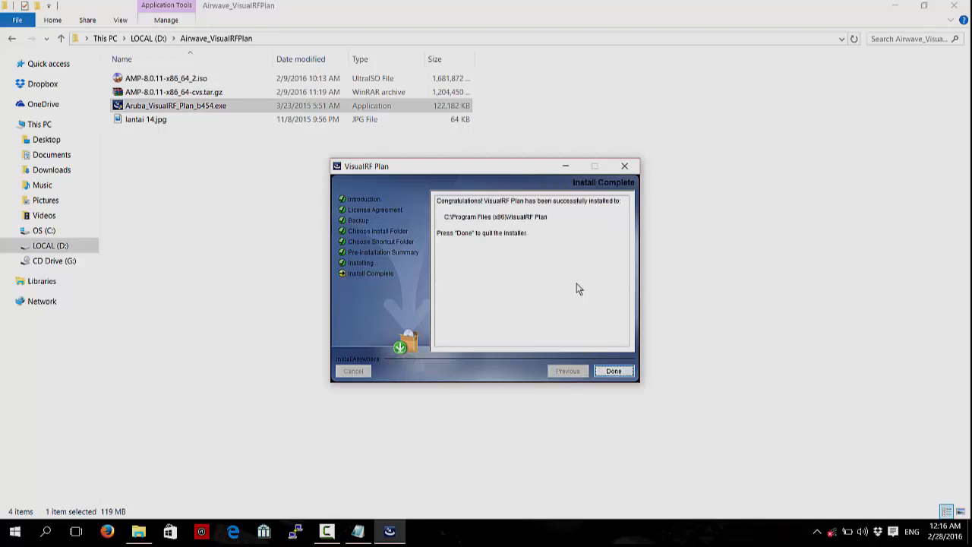
{"action": "left_click", "coordinate": [622, 375]}
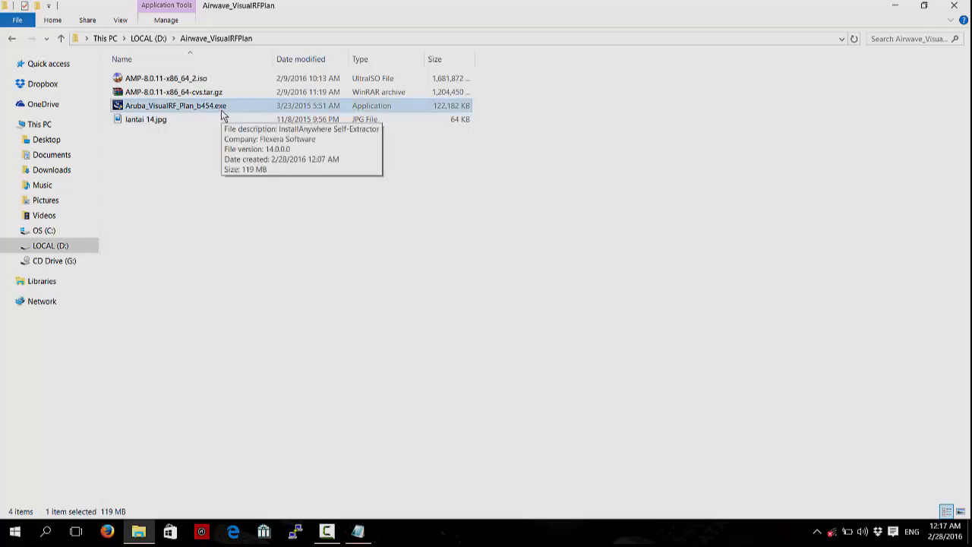
Find the VisualRF Plan folder in the list of all installed apps and launch VisualRF Plan
{"action": "left_click", "coordinate": [15, 531]}
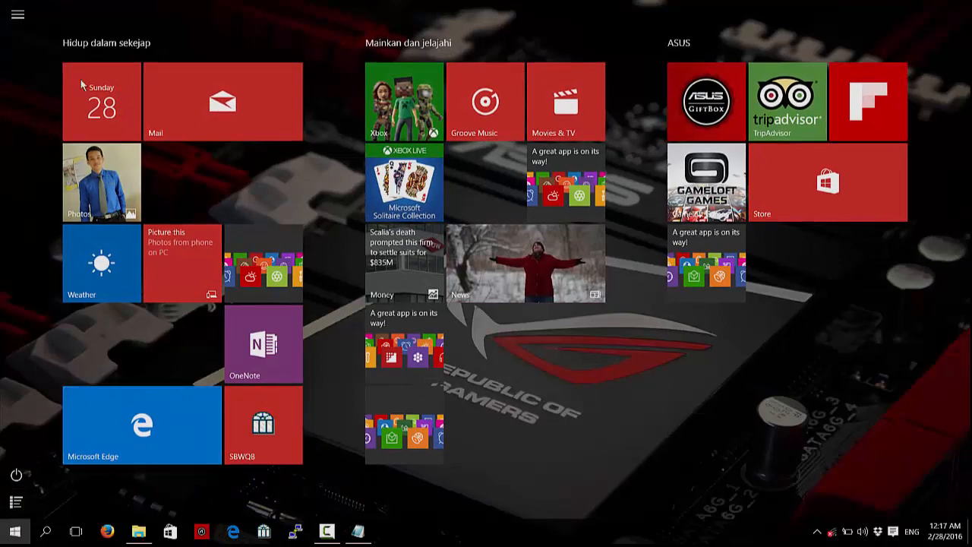
{"action": "left_click", "coordinate": [17, 503]}
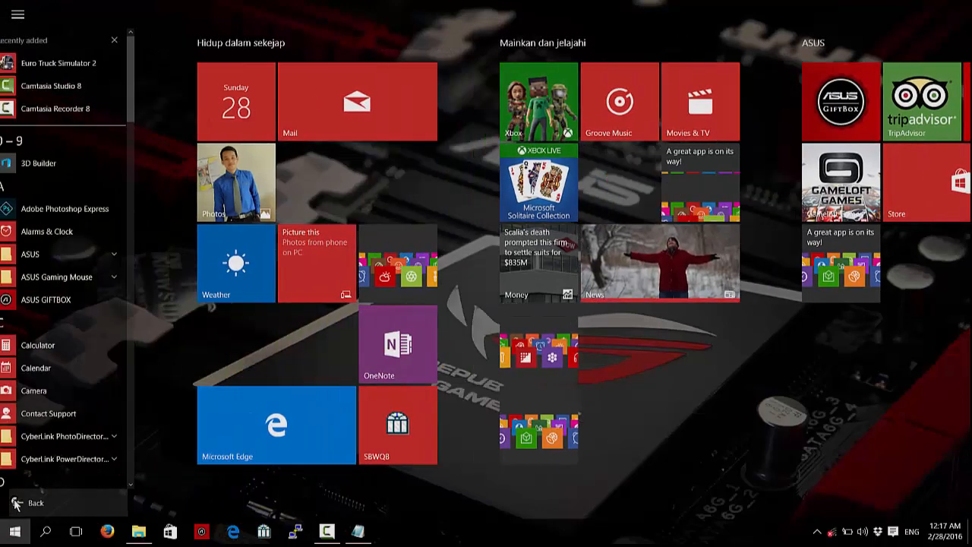
{"action": "scroll", "coordinate": [59, 146], "scroll_direction": "down", "scroll_amount": 5}
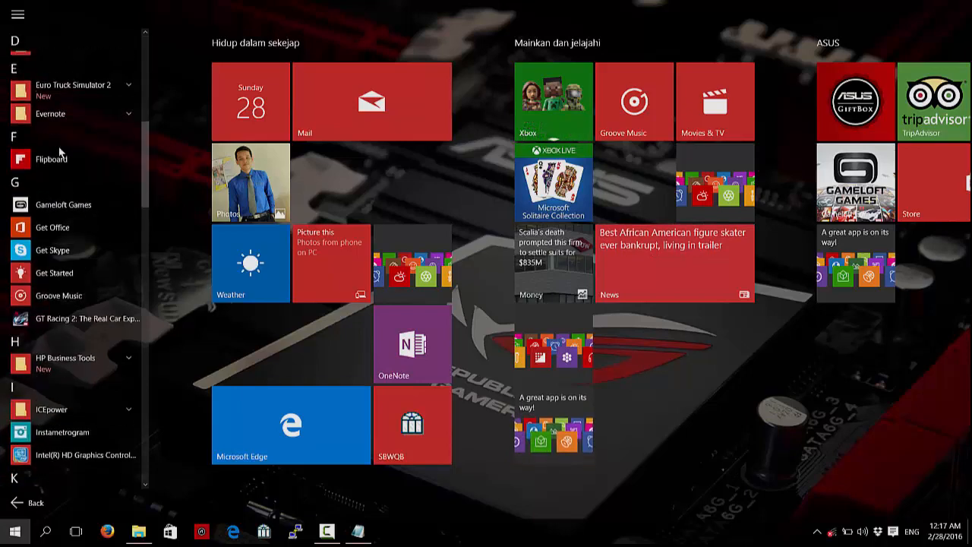
{"action": "scroll", "coordinate": [58, 146], "scroll_direction": "down", "scroll_amount": 1}
{"action": "scroll", "coordinate": [59, 155], "scroll_direction": "down", "scroll_amount": 10}
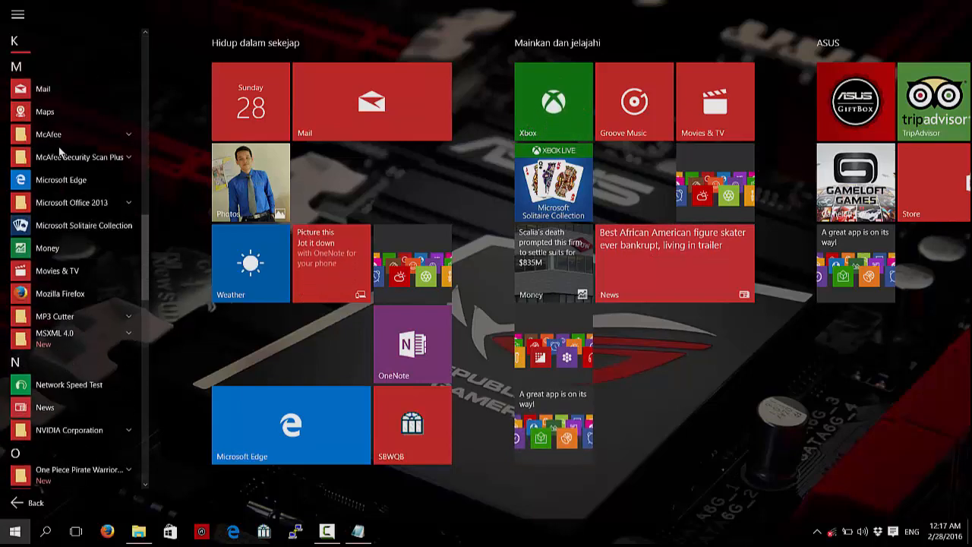
{"action": "scroll", "coordinate": [40, 339], "scroll_direction": "down", "scroll_amount": 10}
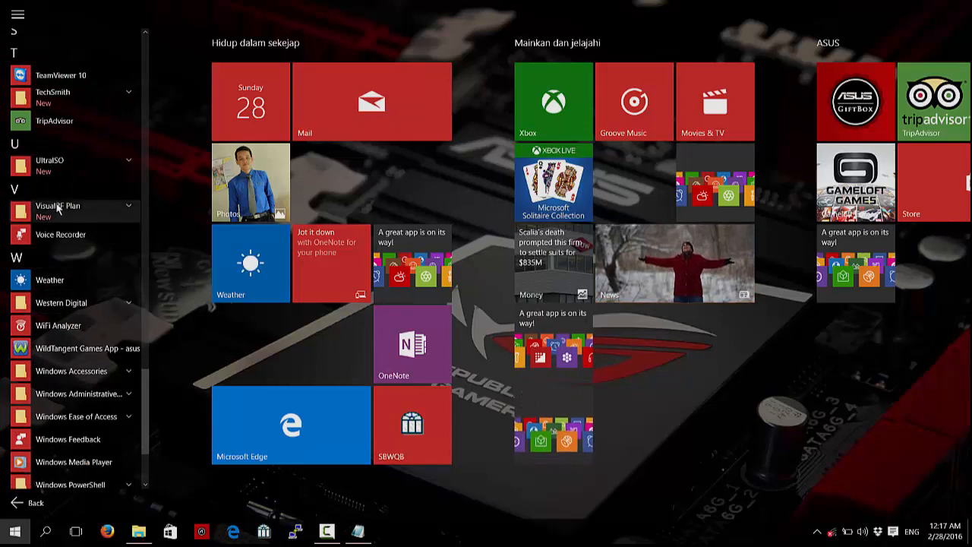
{"action": "left_click", "coordinate": [57, 210]}
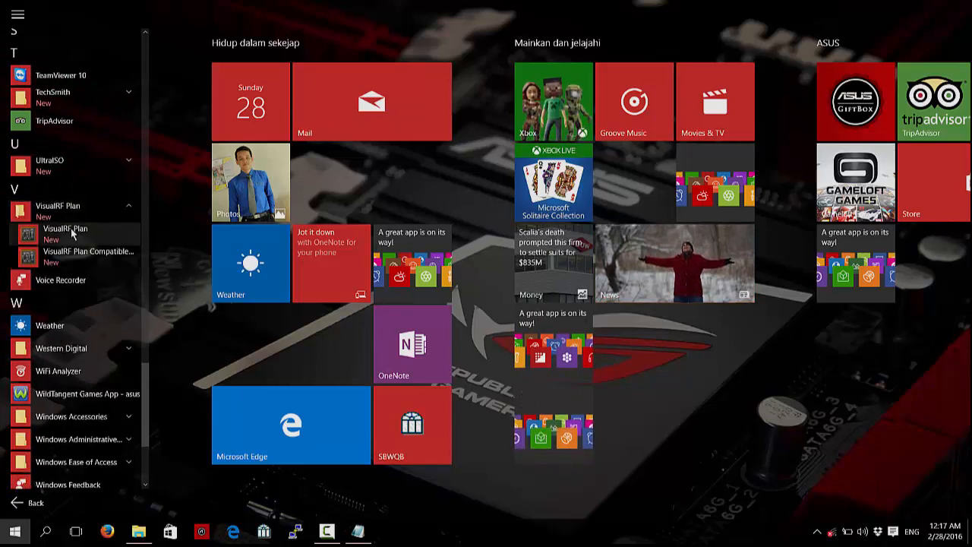
{"action": "left_click", "coordinate": [70, 232]}
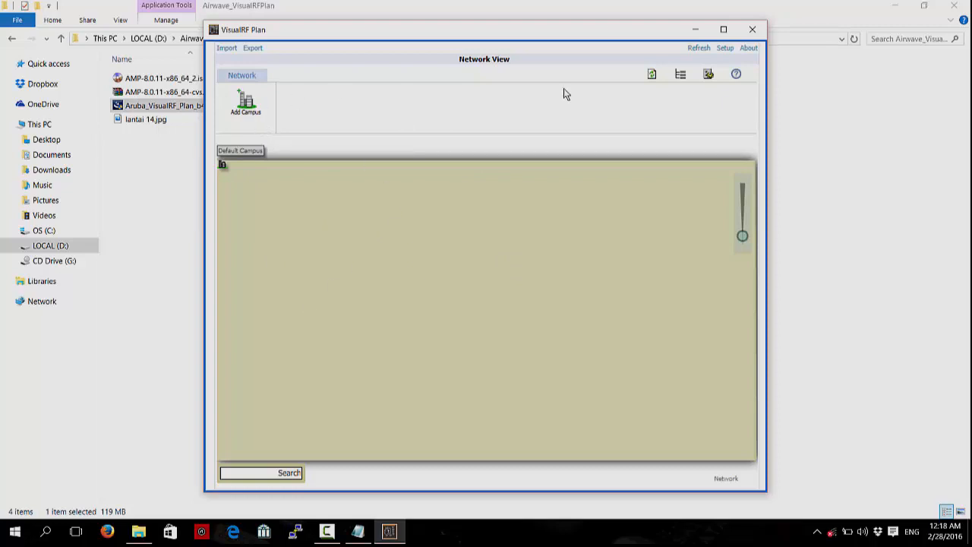
Set Use Metric Units to Yes in the VisualRF settings, save the change and close the settings
{"action": "left_click", "coordinate": [722, 50]}
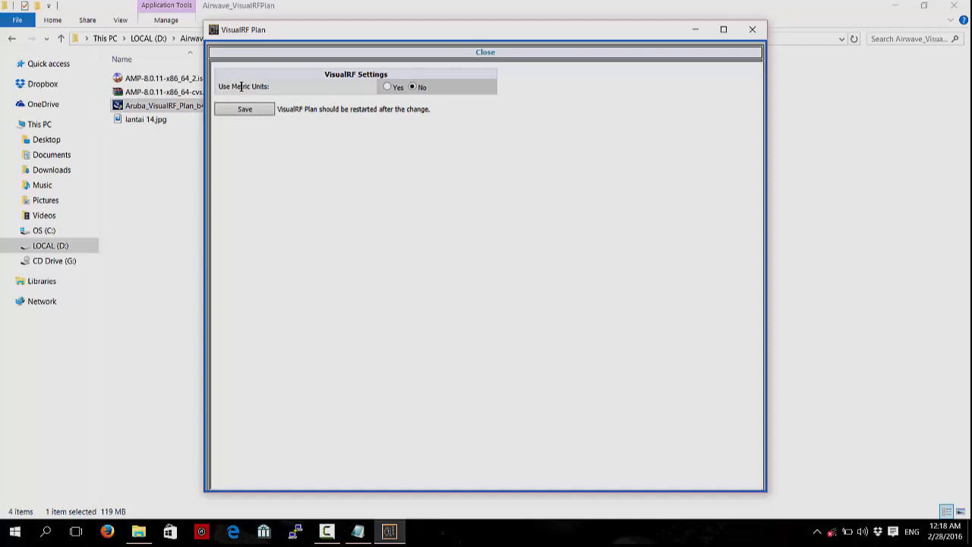
{"action": "left_click", "coordinate": [387, 88]}
{"action": "left_click", "coordinate": [257, 110]}
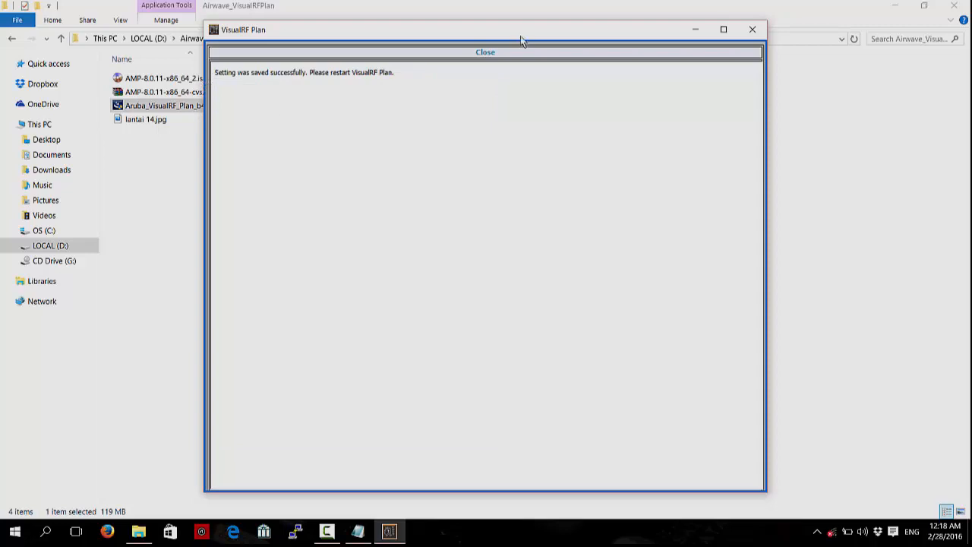
{"action": "left_click", "coordinate": [487, 54]}
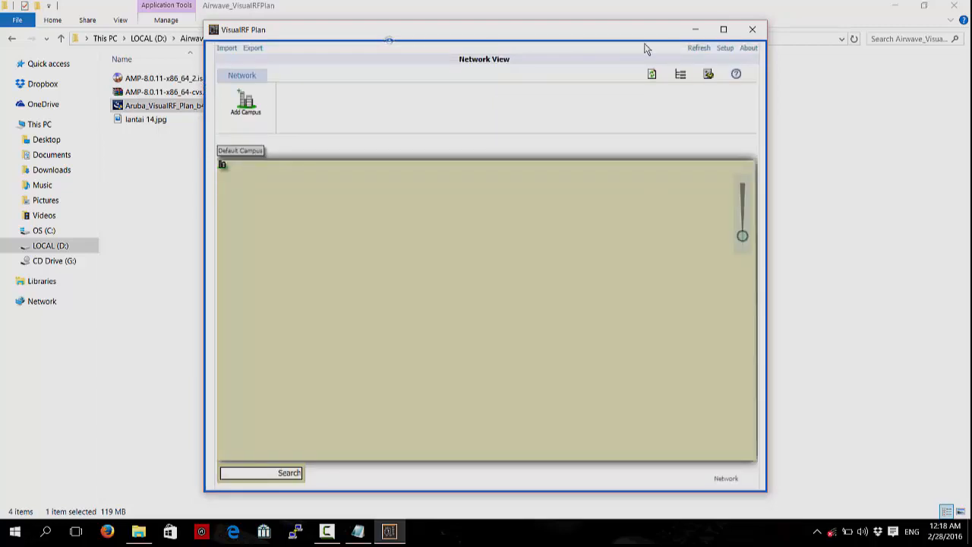
Restart VisualRF Plan by closing it and launching it again from the installed apps
{"action": "left_click", "coordinate": [751, 30]}
{"action": "left_click", "coordinate": [481, 311]}
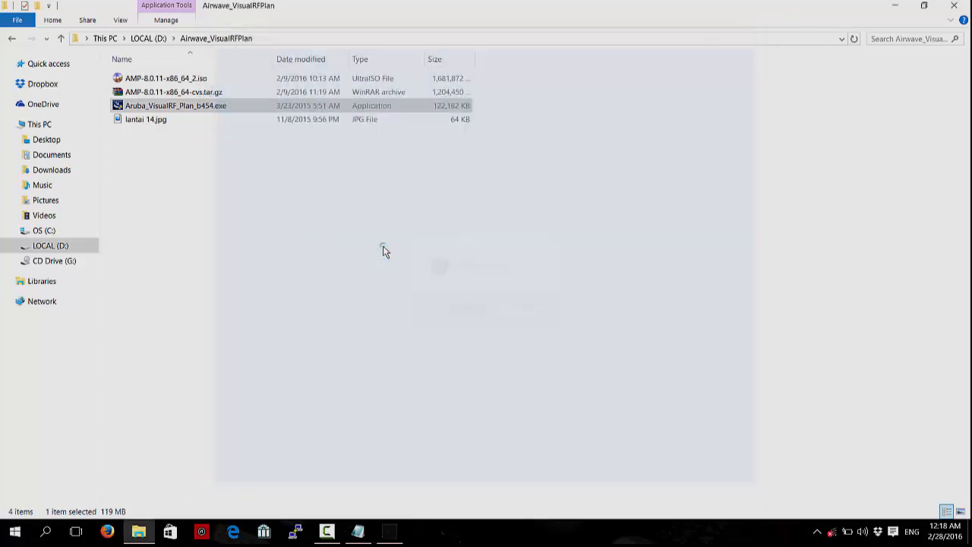
{"action": "key", "text": "super"}
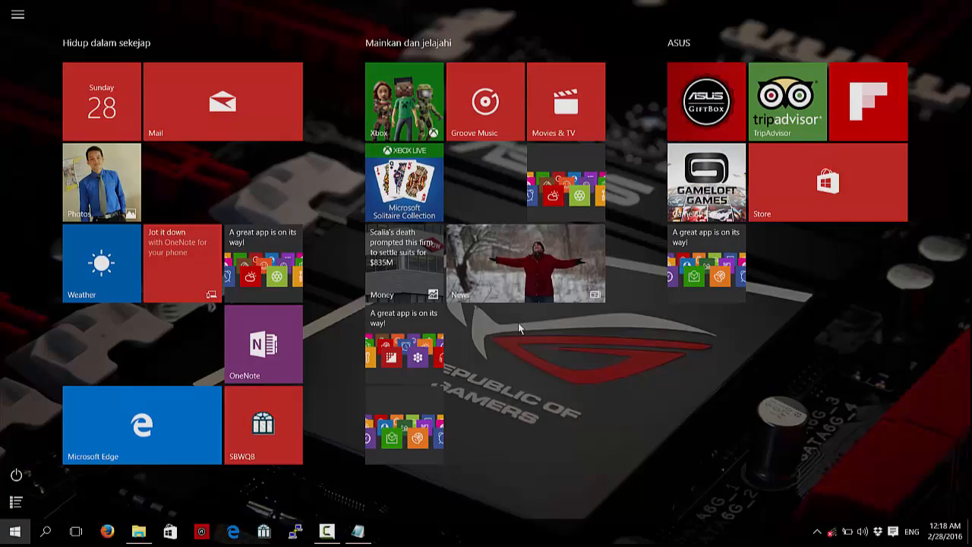
{"action": "left_click", "coordinate": [15, 502]}
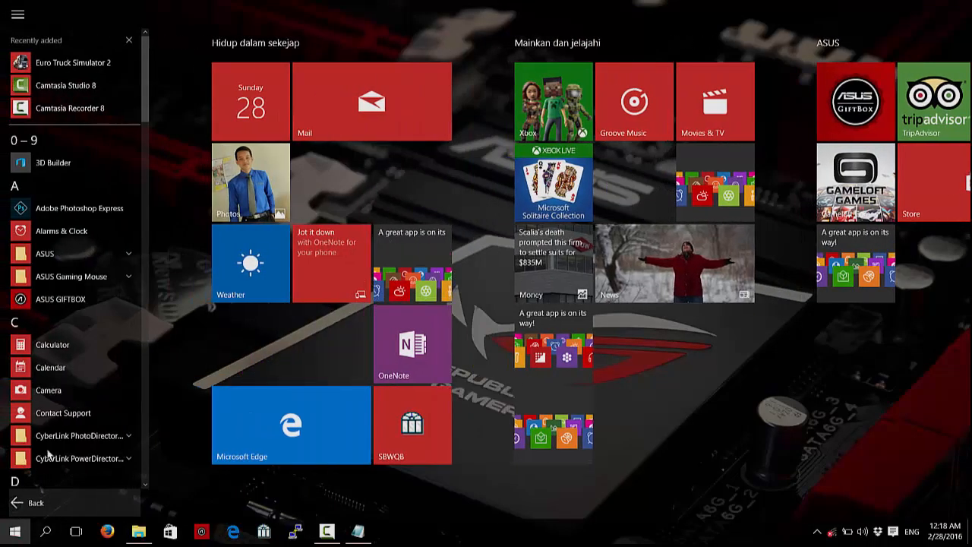
{"action": "scroll", "coordinate": [49, 430], "scroll_direction": "down", "scroll_amount": 10}
{"action": "scroll", "coordinate": [51, 426], "scroll_direction": "down", "scroll_amount": 5}
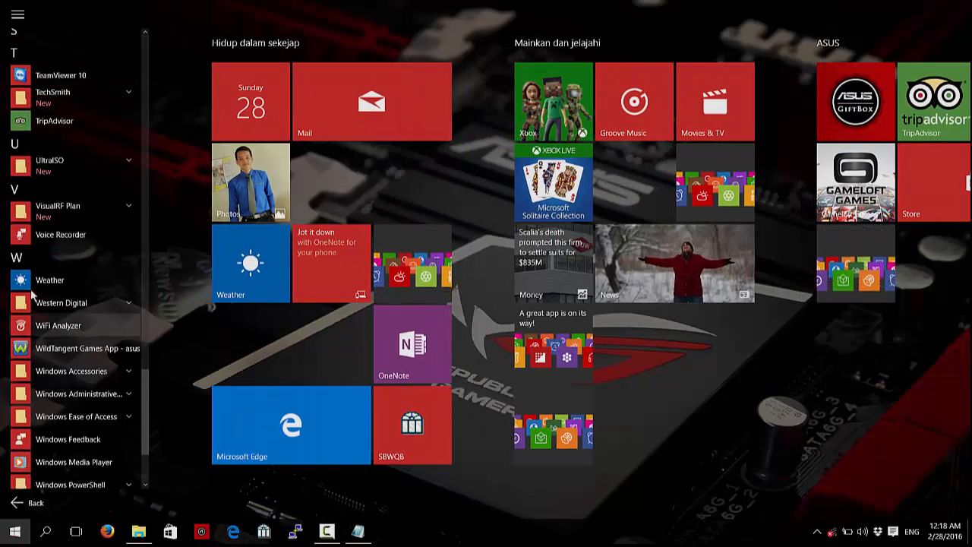
{"action": "left_click", "coordinate": [58, 205]}
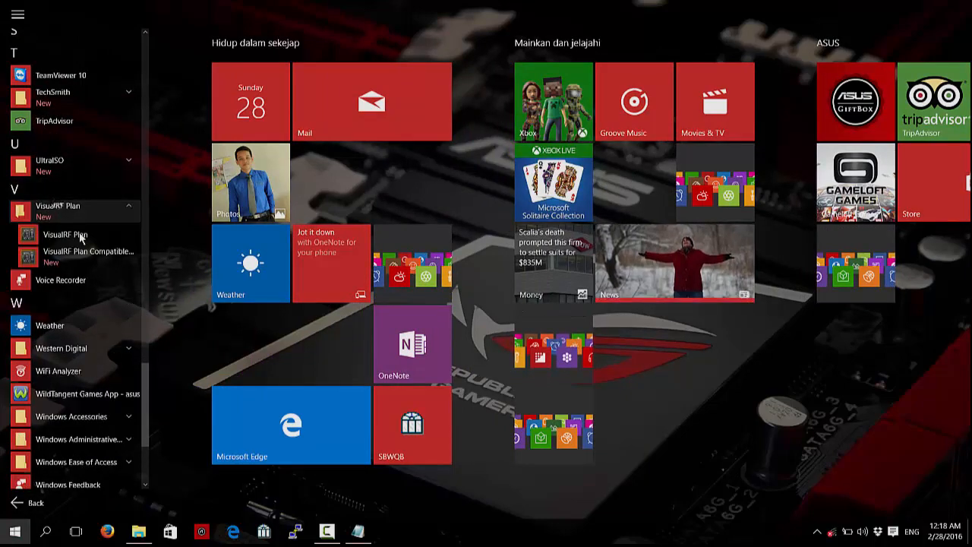
{"action": "left_click", "coordinate": [82, 234]}
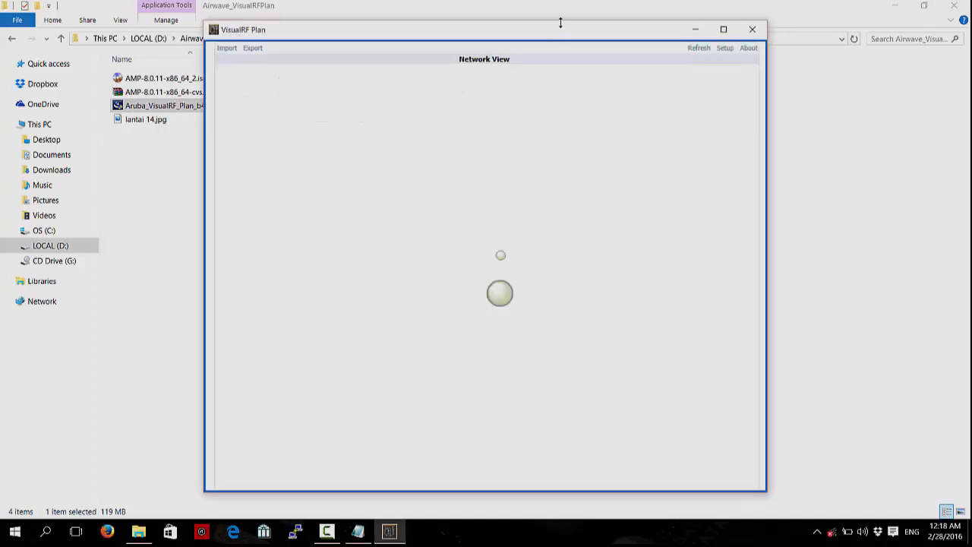
Add a campus named SMK WIKRAMA with 30mW client transmit power and a desired speed of 36 Mbps
{"action": "left_click_drag", "start_coordinate": [559, 36], "coordinate": [558, 23]}
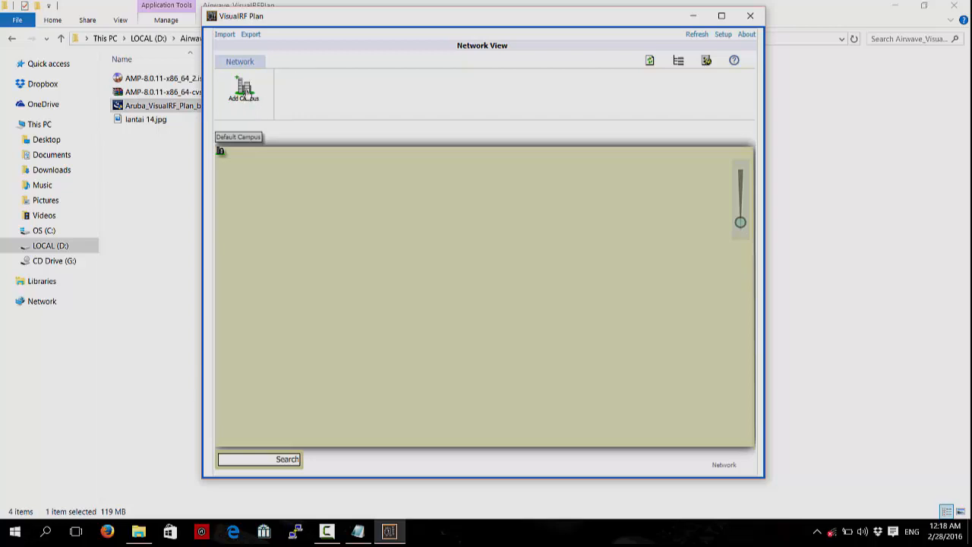
{"action": "left_click_drag", "start_coordinate": [247, 93], "coordinate": [235, 151]}
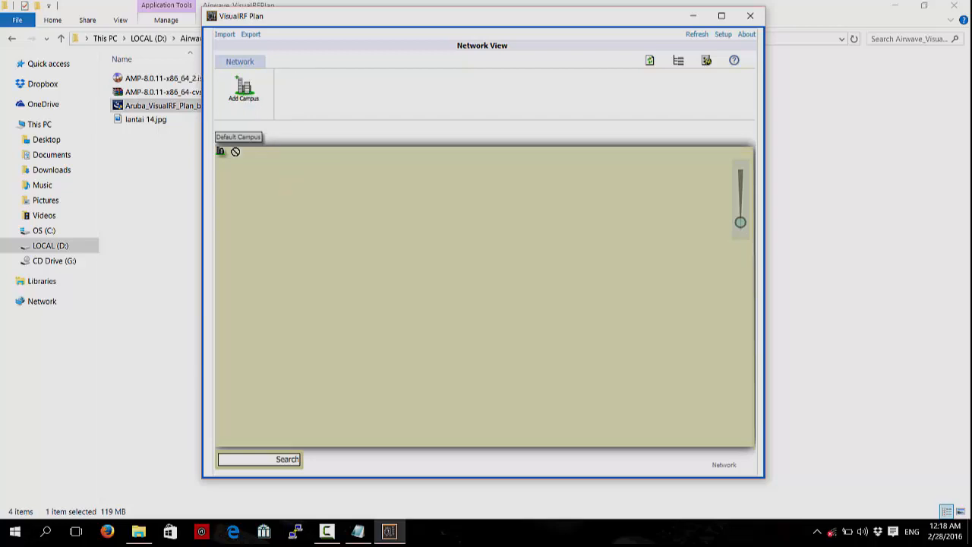
{"action": "left_click_drag", "start_coordinate": [252, 96], "coordinate": [343, 329]}
{"action": "left_click", "coordinate": [251, 93]}
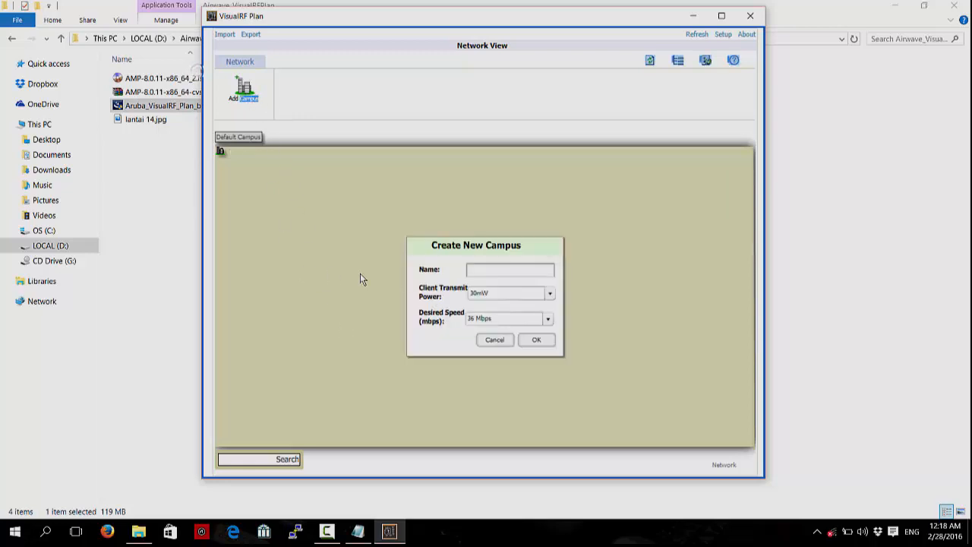
{"action": "left_click", "coordinate": [489, 271]}
{"action": "type", "text": "SMK WIKRAMA"}
{"action": "left_click", "coordinate": [520, 298]}
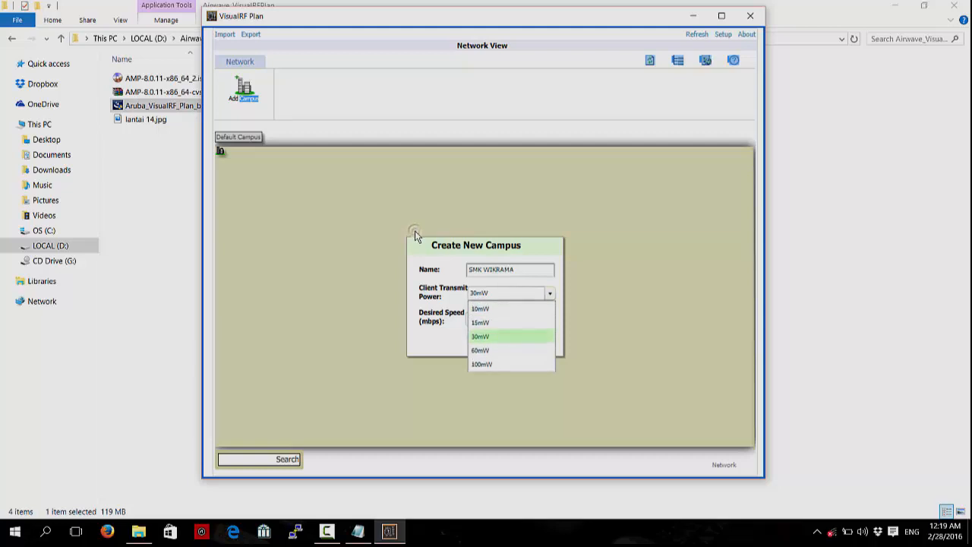
{"action": "left_click", "coordinate": [522, 337]}
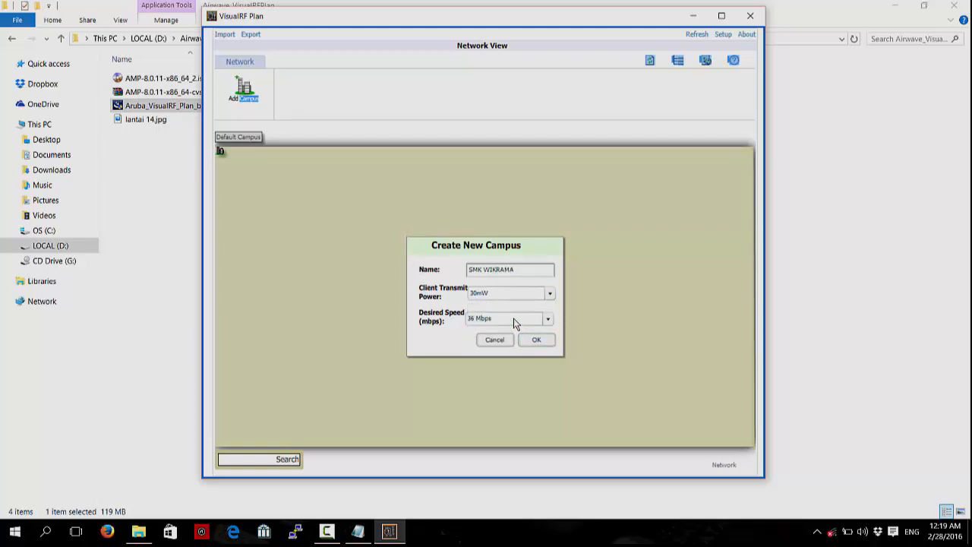
{"action": "left_click", "coordinate": [514, 318]}
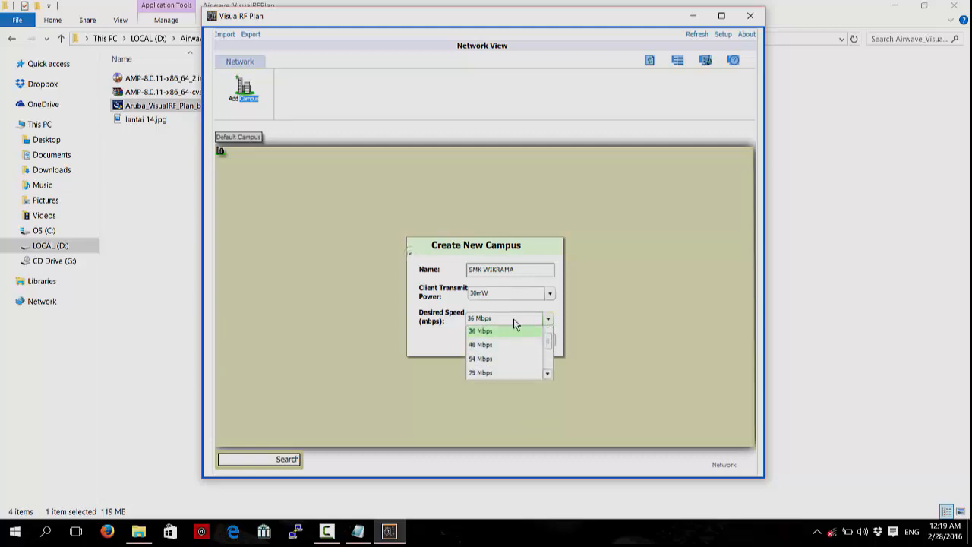
{"action": "left_click", "coordinate": [517, 329]}
{"action": "left_click", "coordinate": [537, 340]}
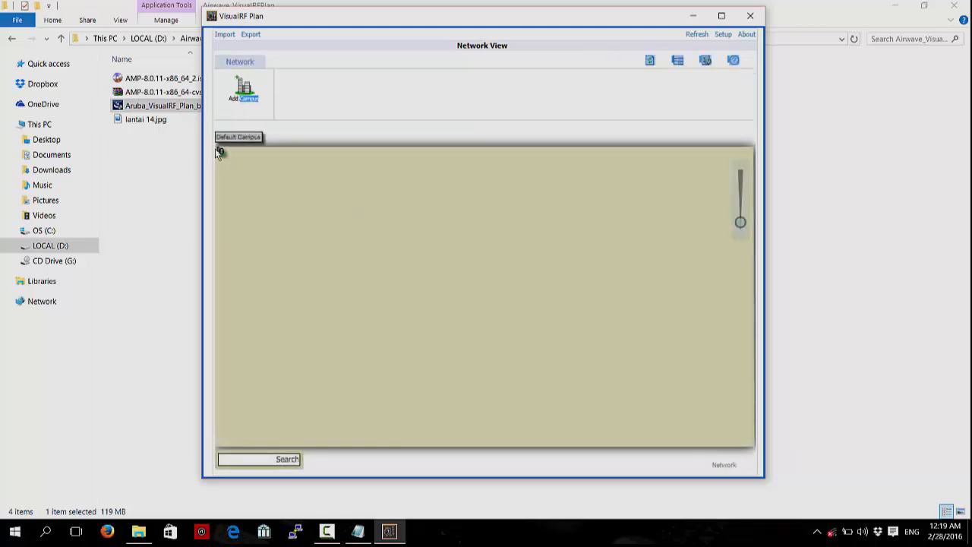
Move the Default Campus and SMK WIKRAMA icons apart, placing them side by side inside the network map
{"action": "mouse_move", "coordinate": [221, 152]}
{"action": "left_click_drag", "start_coordinate": [220, 152], "coordinate": [285, 205]}
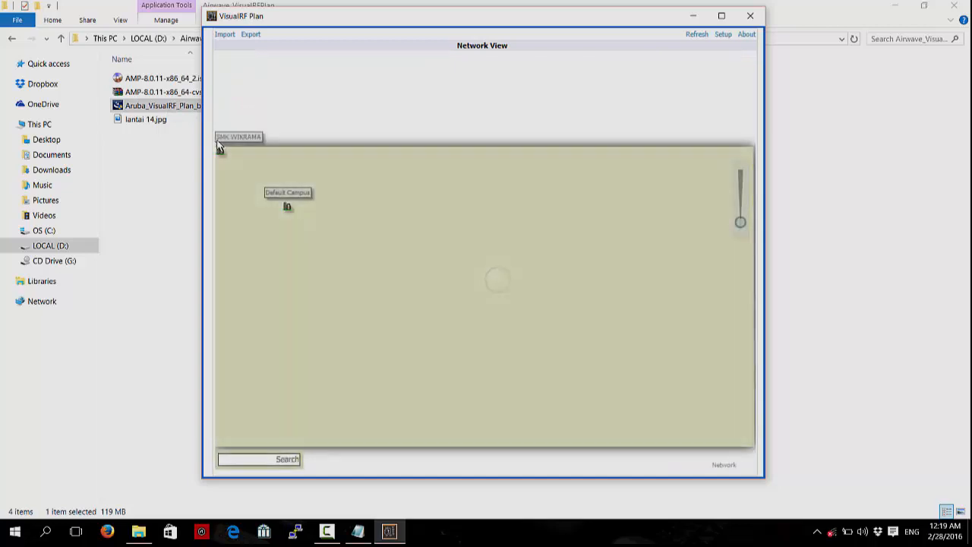
{"action": "left_click_drag", "start_coordinate": [218, 149], "coordinate": [407, 208]}
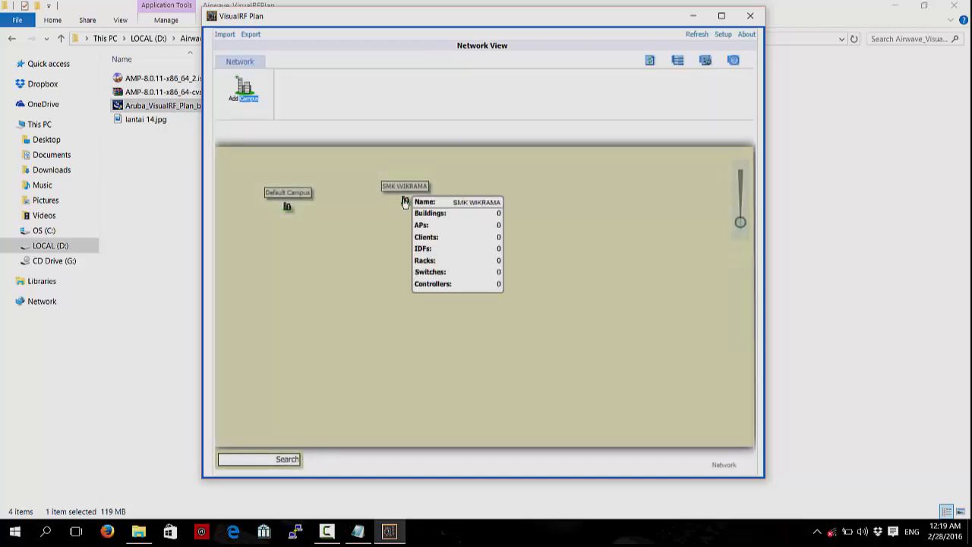
Open the SMK WIKRAMA campus and add a building named GEDUNG RAJAWALI, keeping the default floor distance, attenuation, power and speed
{"action": "double_click", "coordinate": [405, 202]}
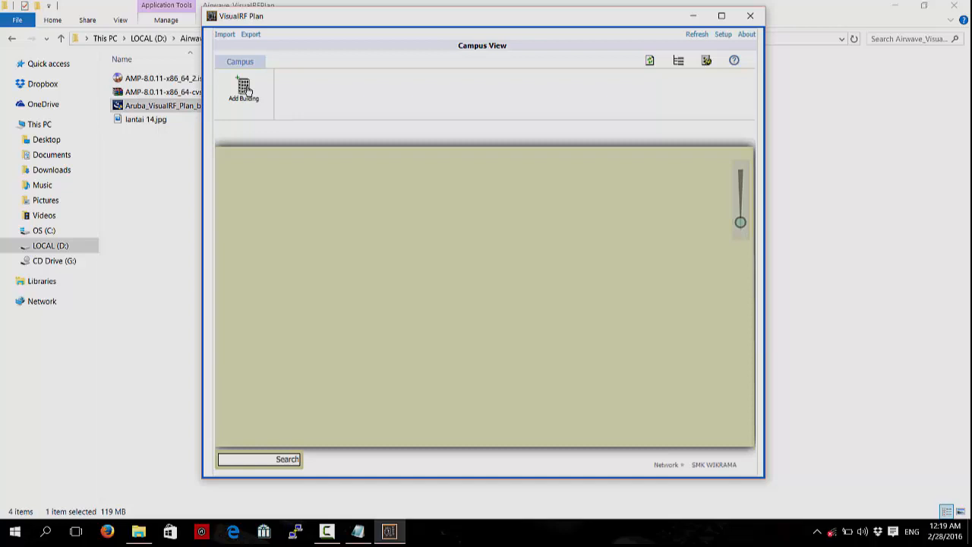
{"action": "left_click", "coordinate": [245, 89]}
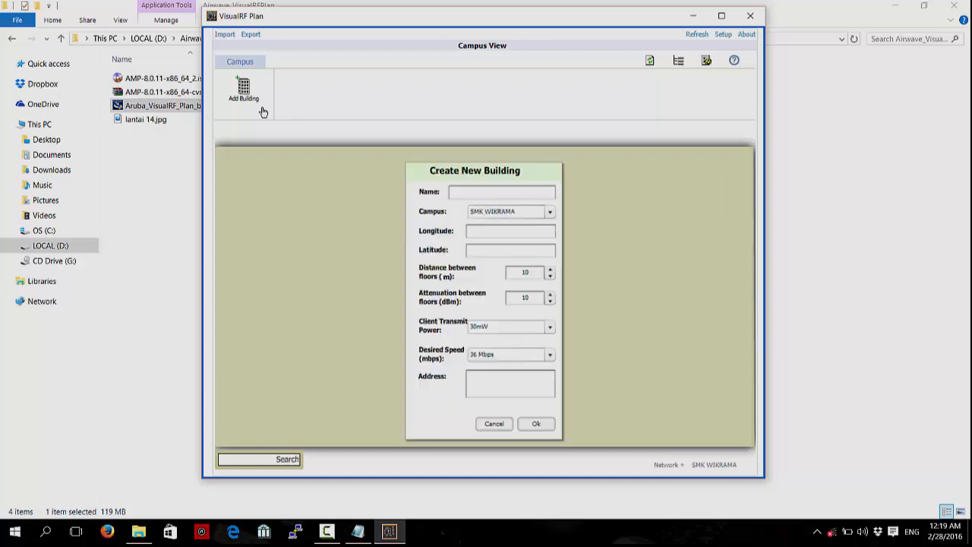
{"action": "left_click", "coordinate": [466, 191]}
{"action": "type", "text": "GEDUNG RAJAWALI"}
{"action": "left_click", "coordinate": [495, 230]}
{"action": "double_click", "coordinate": [525, 273]}
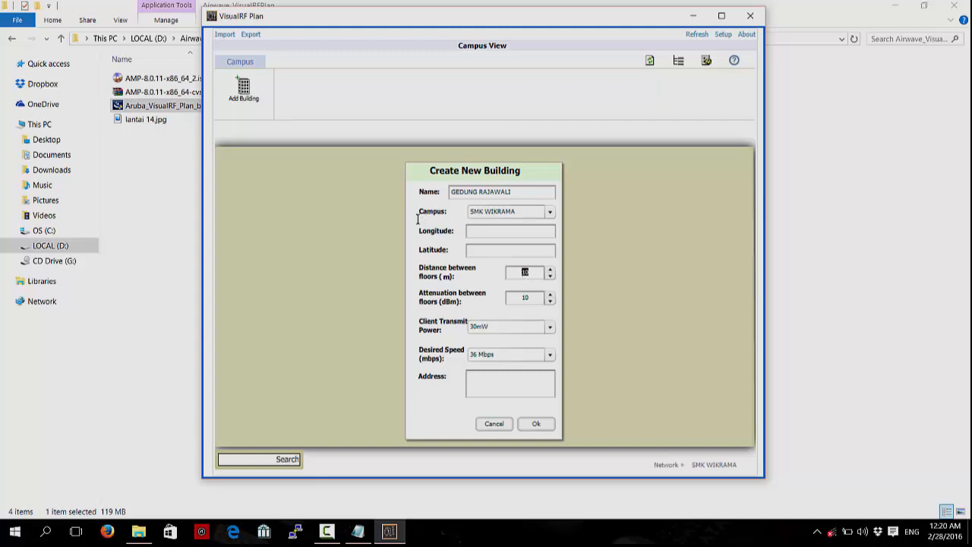
{"action": "left_click", "coordinate": [529, 272]}
{"action": "left_click_drag", "start_coordinate": [529, 272], "coordinate": [508, 276]}
{"action": "left_click", "coordinate": [537, 426]}
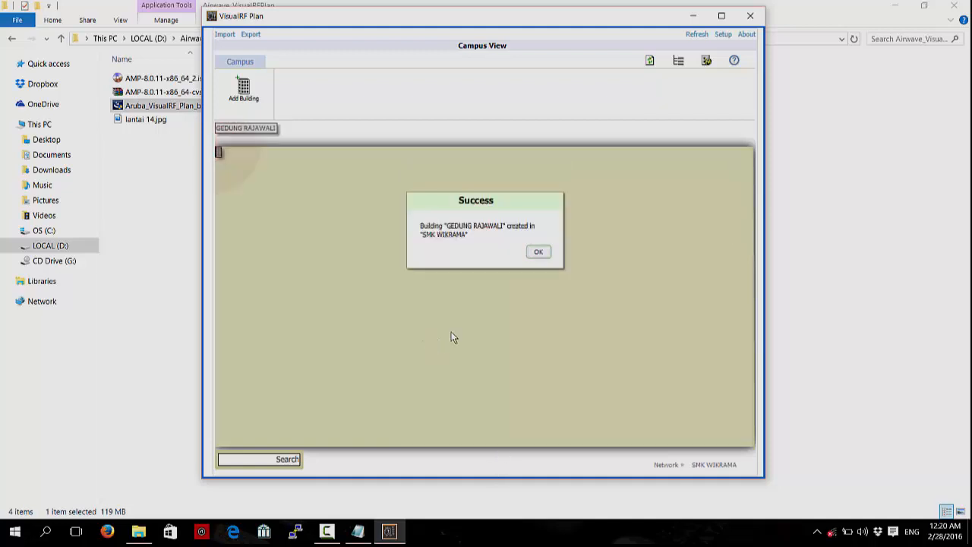
{"action": "left_click", "coordinate": [537, 255]}
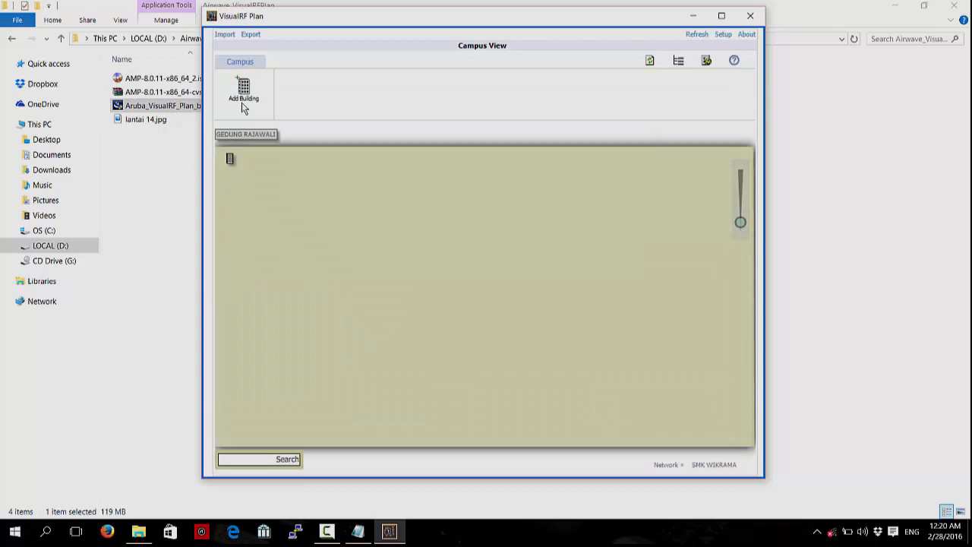
Add a second building named GEDUNG SENOPATI to the SMK WIKRAMA campus with the default settings
{"action": "left_click", "coordinate": [243, 93]}
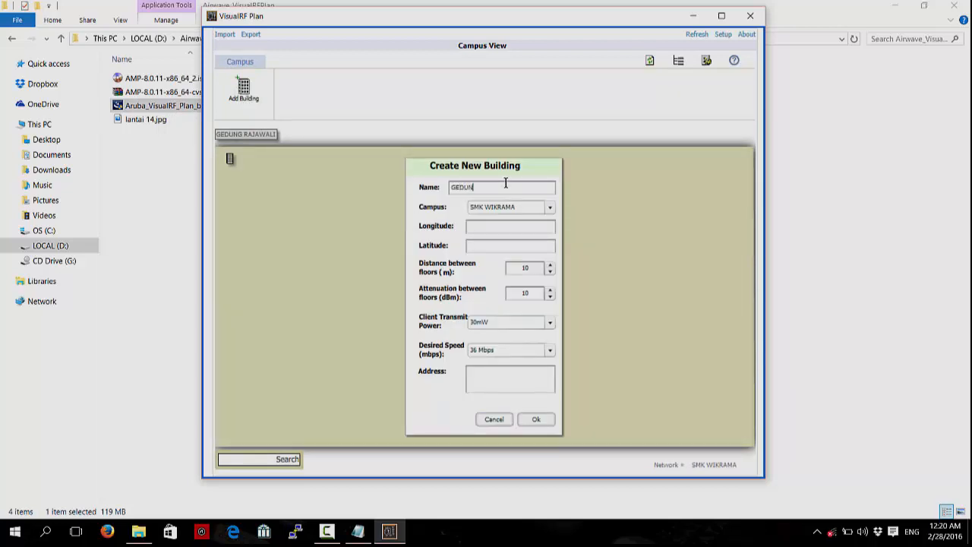
{"action": "type", "text": "GEDUNG SENOPATI"}
{"action": "left_click", "coordinate": [531, 272]}
{"action": "left_click", "coordinate": [534, 420]}
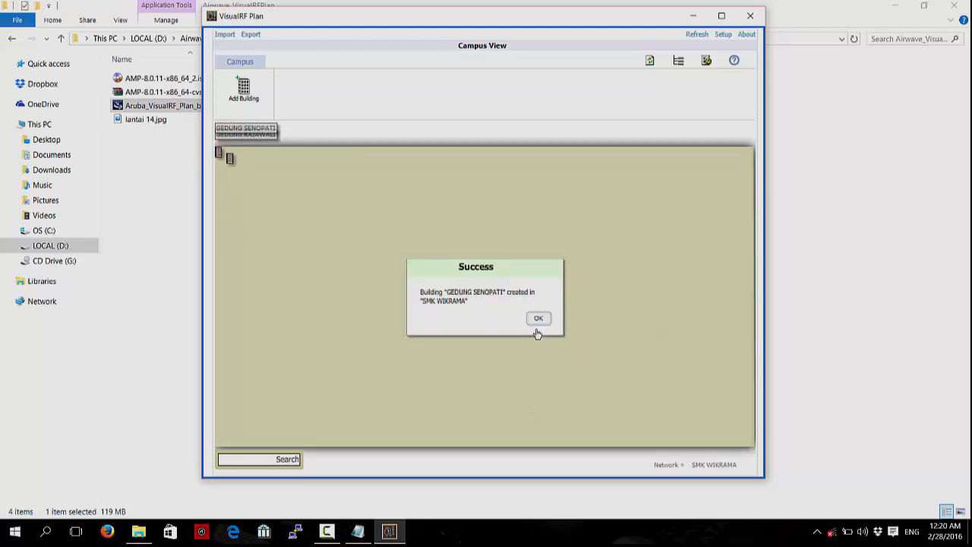
{"action": "left_click", "coordinate": [538, 319]}
Arrange the building icons inside the campus map, with GEDUNG RAJAWALI to the right of GEDUNG SENOPATI
{"action": "left_click_drag", "start_coordinate": [228, 162], "coordinate": [336, 161]}
{"action": "left_click_drag", "start_coordinate": [218, 155], "coordinate": [240, 188]}
{"action": "mouse_move", "coordinate": [334, 168]}
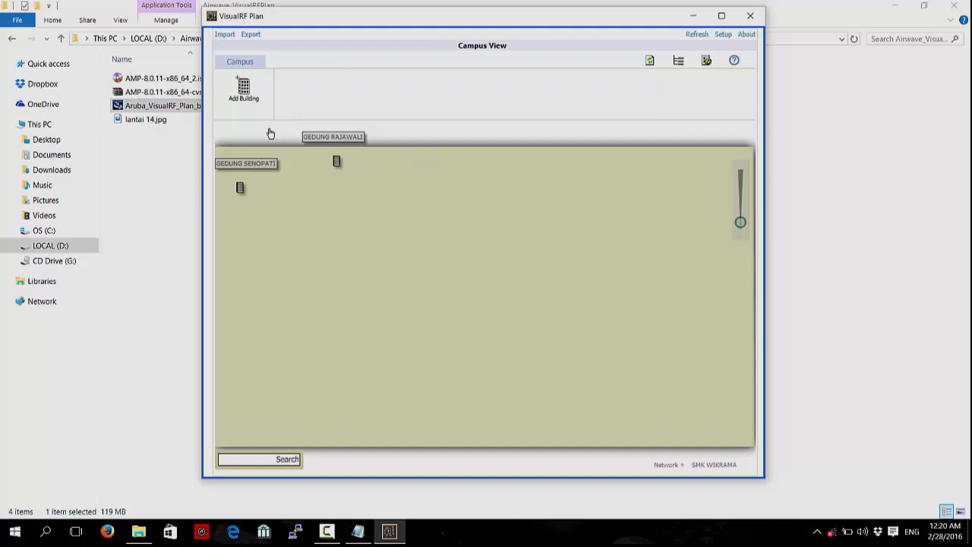
{"action": "left_click_drag", "start_coordinate": [336, 165], "coordinate": [358, 200]}
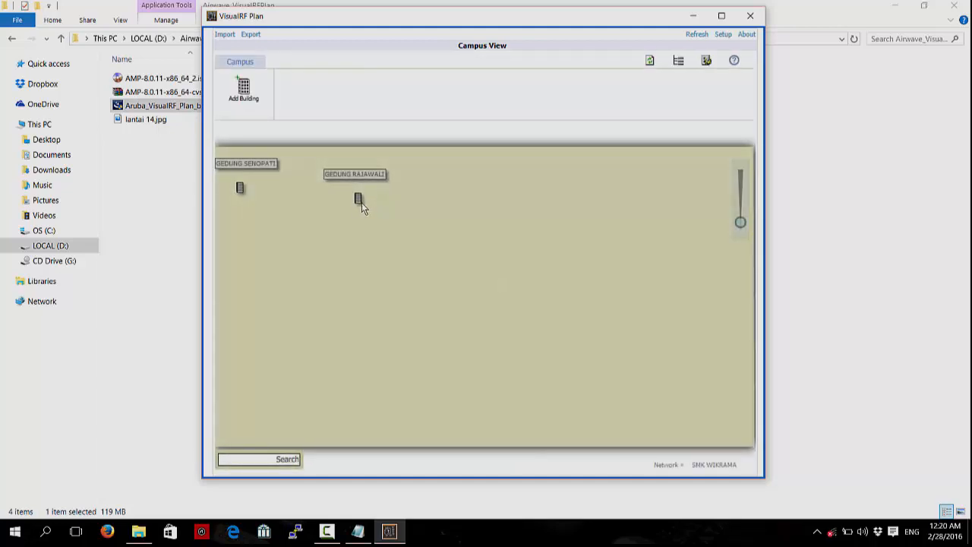
Open the GEDUNG RAJAWALI building, start adding a floorplan and maximize the window
{"action": "double_click", "coordinate": [360, 200]}
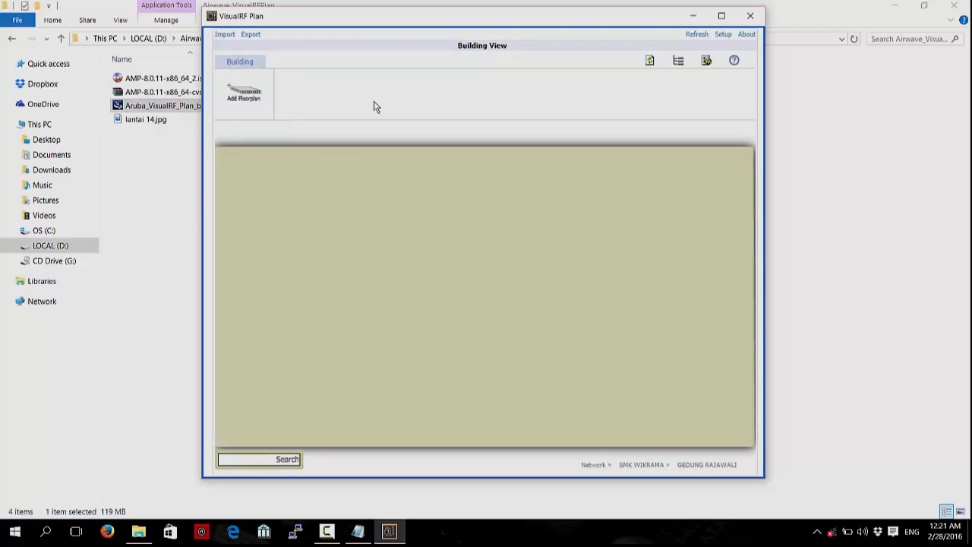
{"action": "left_click", "coordinate": [253, 97]}
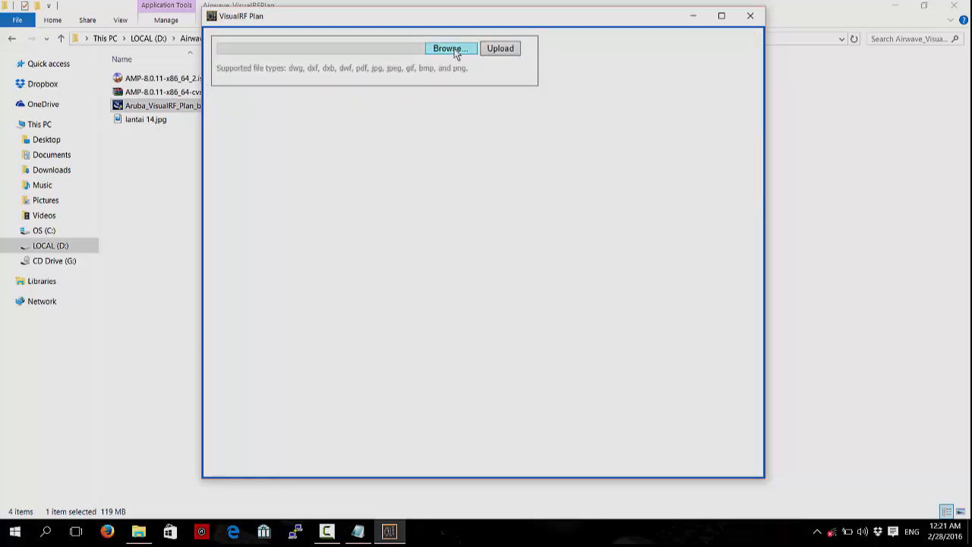
{"action": "left_click", "coordinate": [450, 48]}
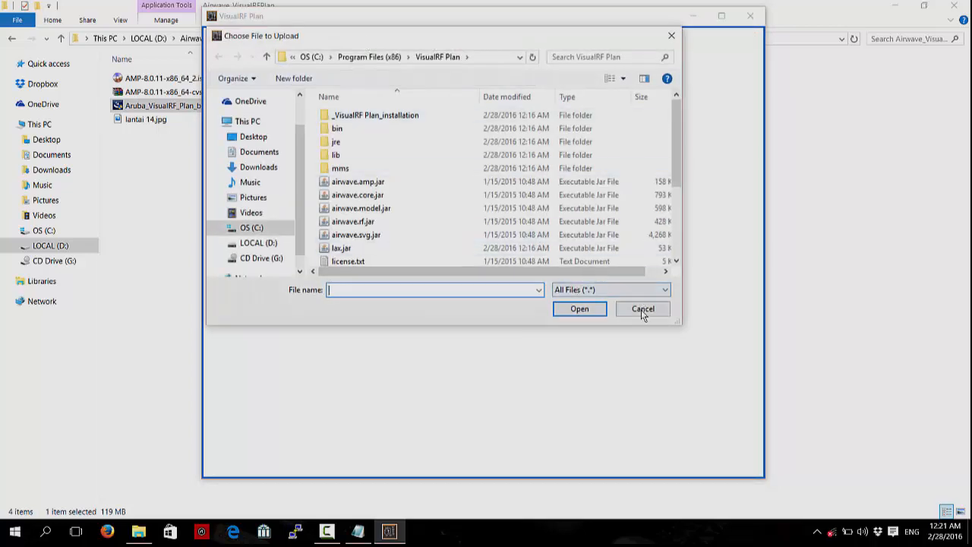
{"action": "left_click", "coordinate": [642, 308]}
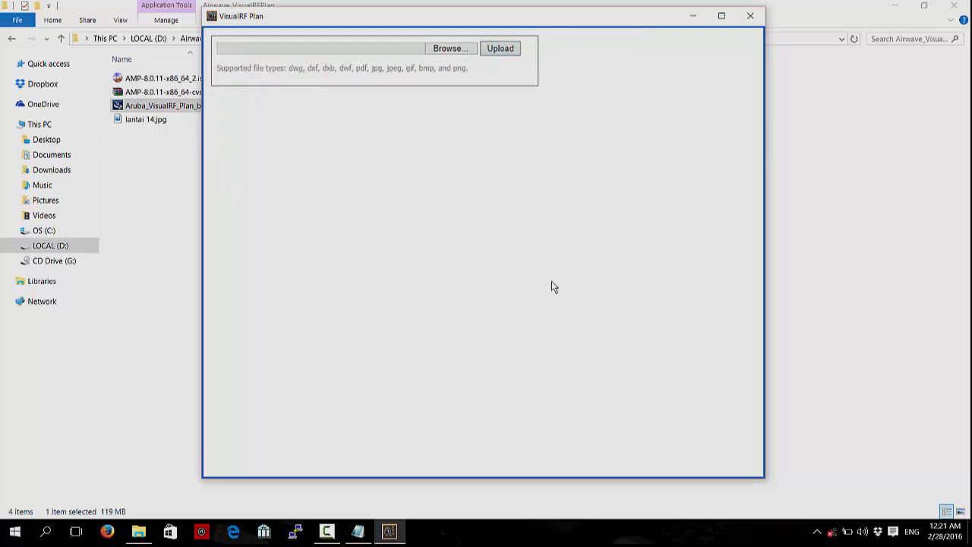
{"action": "left_click", "coordinate": [721, 15]}
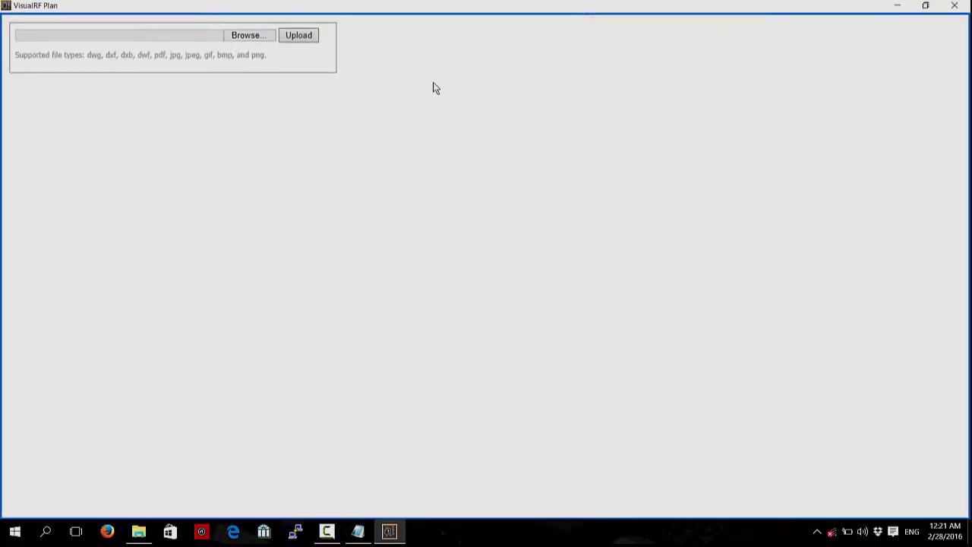
Choose lantai 14.jpg from D:\Airwave_VisualRFPlan as the floorplan image and upload it
{"action": "left_click", "coordinate": [250, 38]}
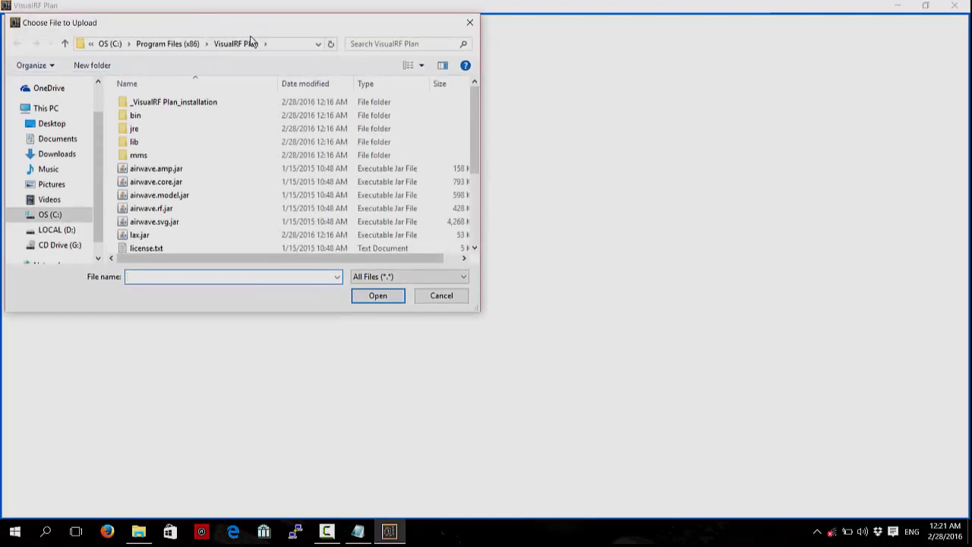
{"action": "left_click", "coordinate": [79, 231]}
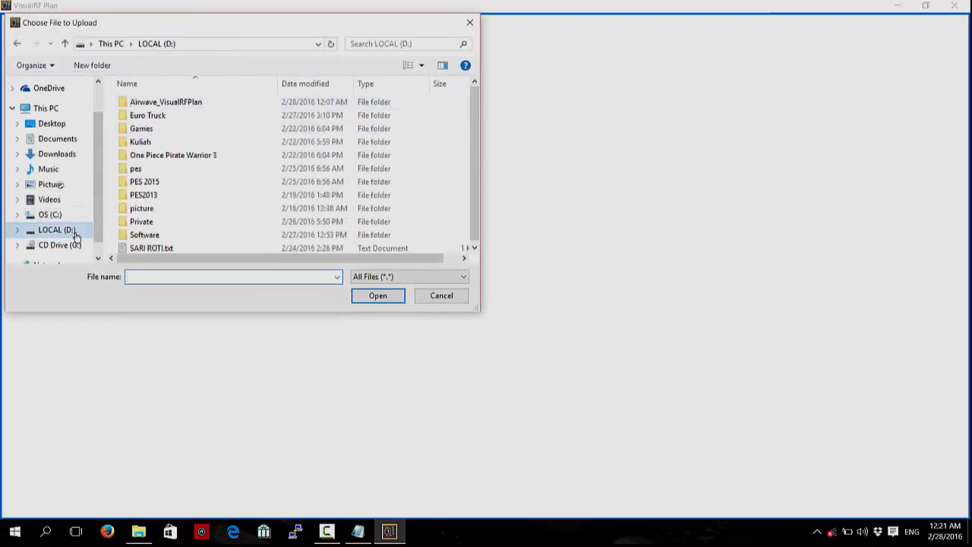
{"action": "double_click", "coordinate": [183, 105]}
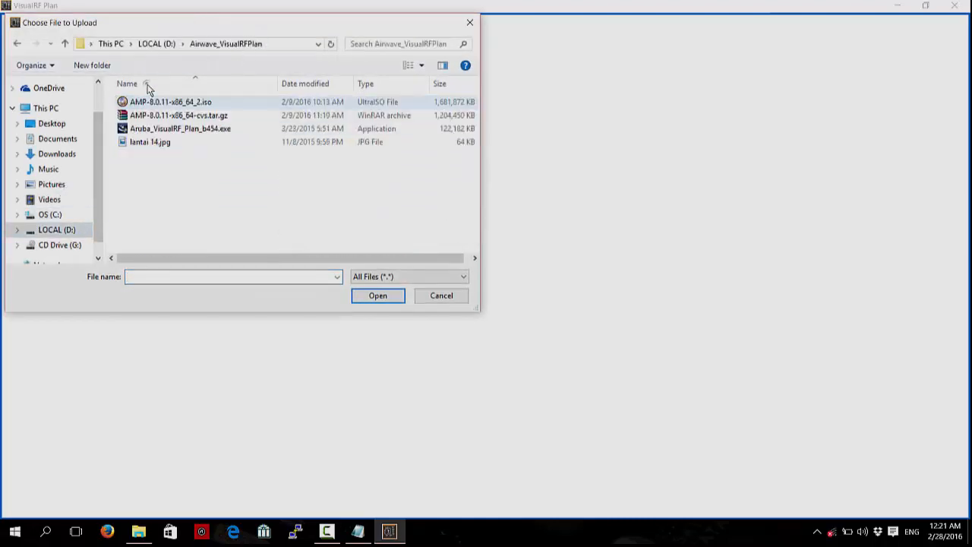
{"action": "left_click", "coordinate": [190, 146]}
{"action": "left_click", "coordinate": [375, 296]}
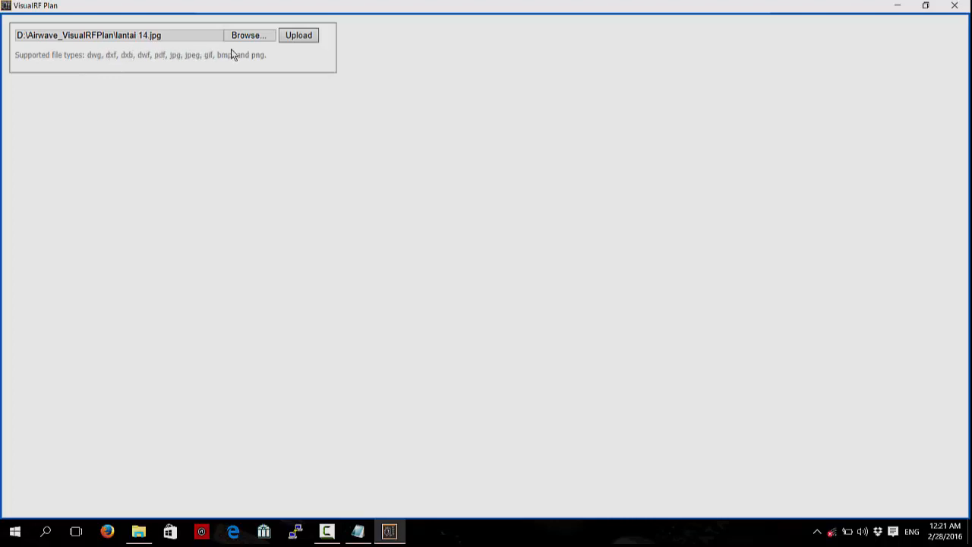
{"action": "left_click_drag", "start_coordinate": [267, 56], "coordinate": [107, 60]}
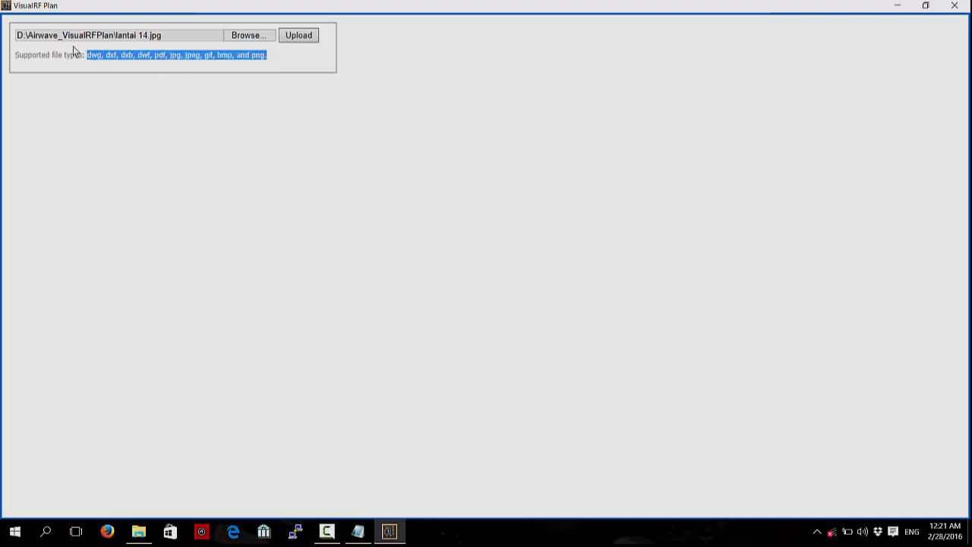
{"action": "left_click", "coordinate": [289, 37]}
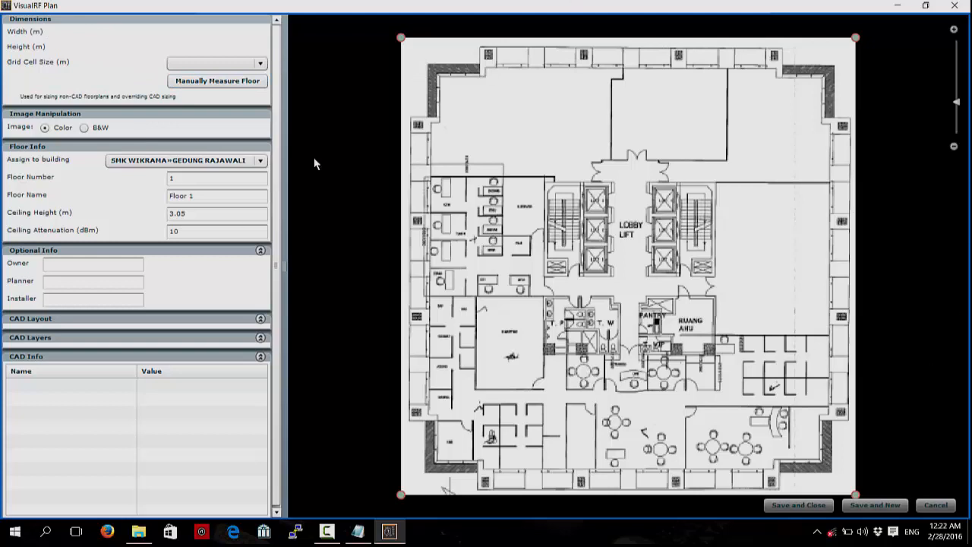
Manually measure the floorplan as 60 m across its upper edge, and again as 65 m down its left edge
{"action": "left_click", "coordinate": [220, 84]}
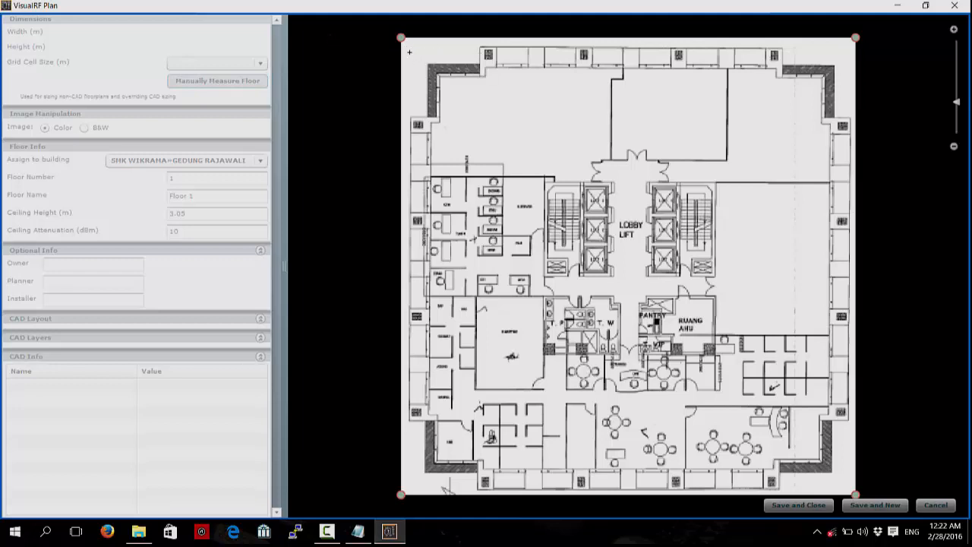
{"action": "mouse_move", "coordinate": [410, 50]}
{"action": "left_mouse_down"}
{"action": "mouse_move", "coordinate": [857, 48]}
{"action": "mouse_move", "coordinate": [842, 52]}
{"action": "left_mouse_up"}
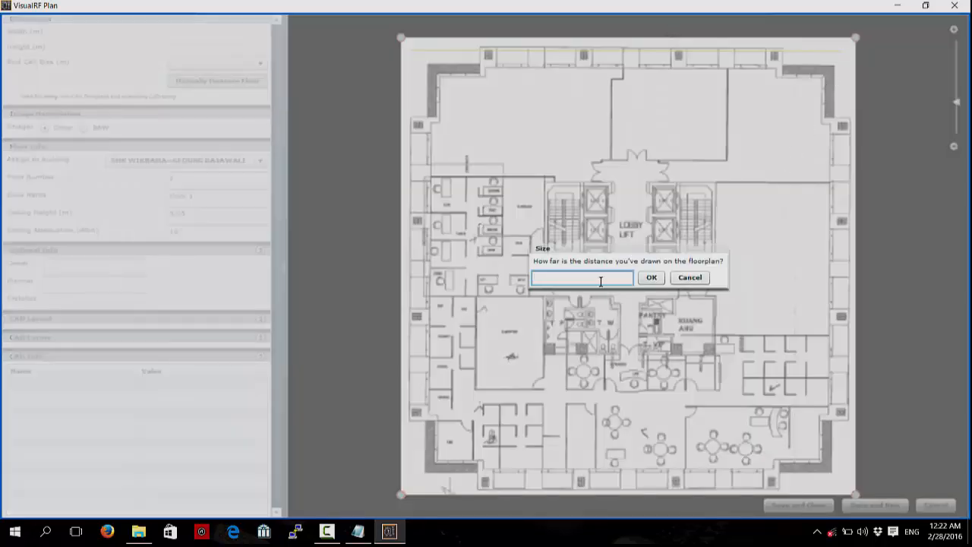
{"action": "type", "text": "60"}
{"action": "left_click", "coordinate": [655, 280]}
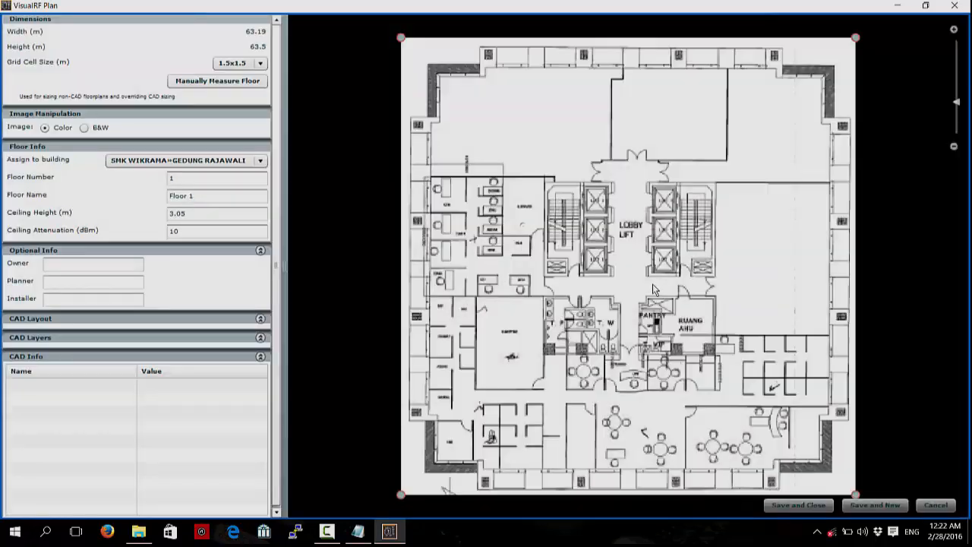
{"action": "left_click", "coordinate": [217, 81]}
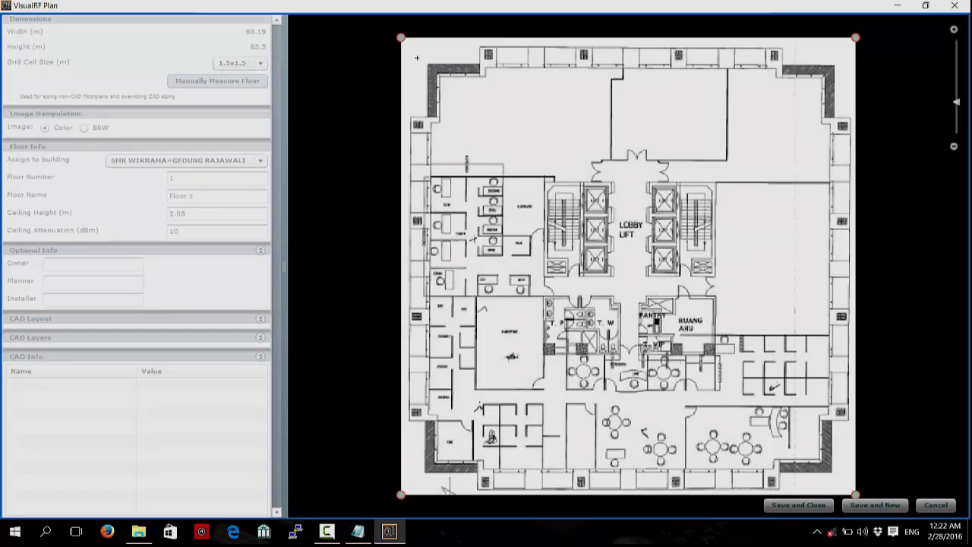
{"action": "left_click_drag", "start_coordinate": [409, 50], "coordinate": [409, 479]}
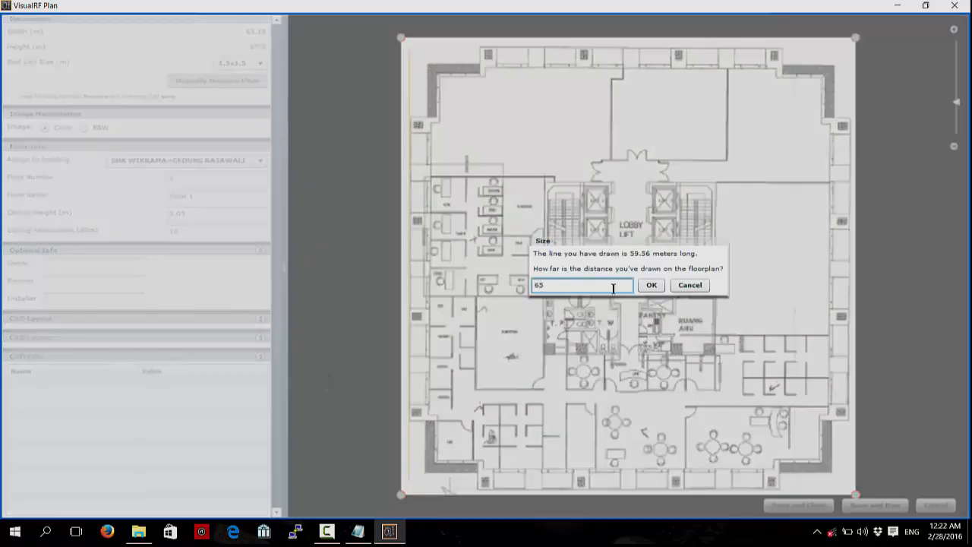
{"action": "left_click", "coordinate": [651, 286]}
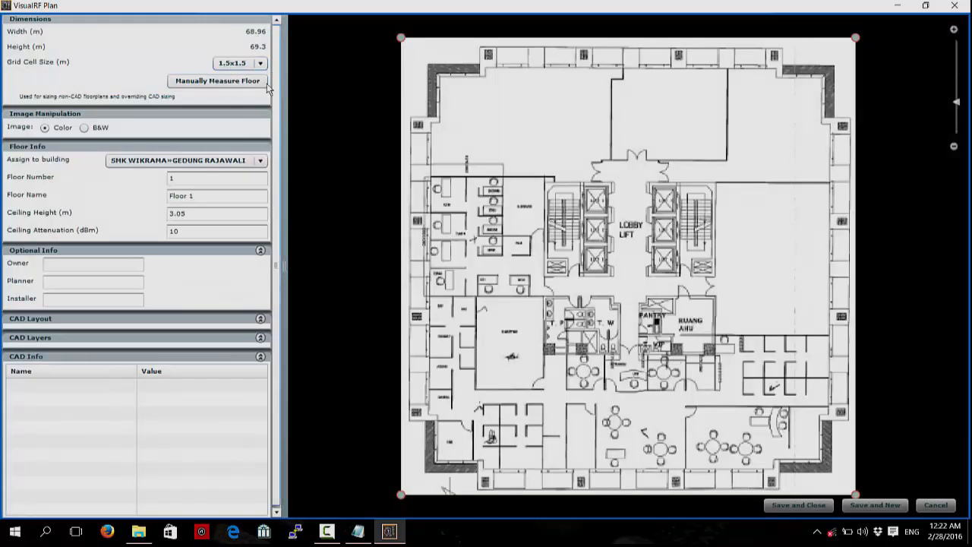
Set the floor's ceiling attenuation to 15 dBm
{"action": "left_click", "coordinate": [195, 215]}
{"action": "left_click_drag", "start_coordinate": [196, 218], "coordinate": [183, 219]}
{"action": "left_click", "coordinate": [202, 228]}
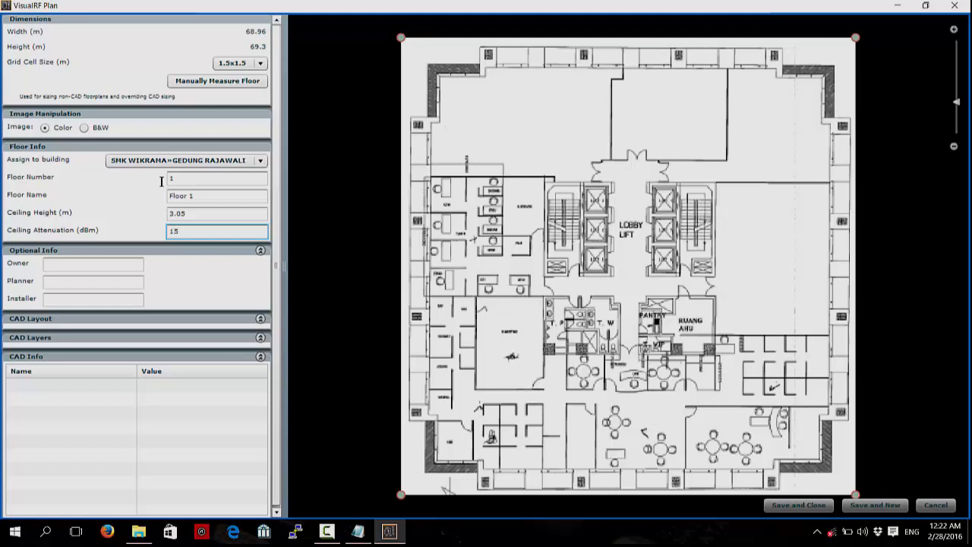
Name the floor FLOOR SEMESTER 1, then save the floorplan and close its setup
{"action": "left_click", "coordinate": [202, 196]}
{"action": "left_click_drag", "start_coordinate": [201, 196], "coordinate": [143, 206]}
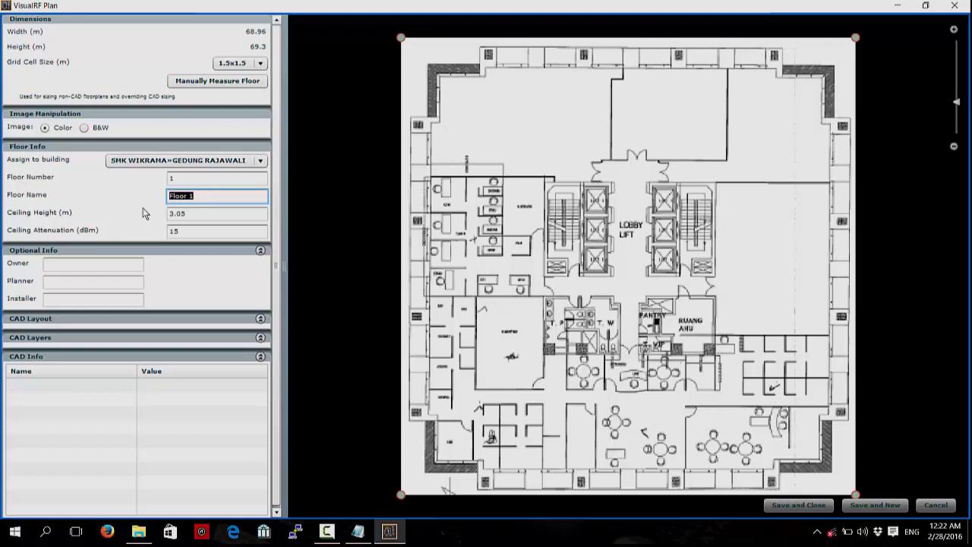
{"action": "type", "text": "LAN"}
{"action": "type", "text": "OOR"}
{"action": "type", "text": " SEM"}
{"action": "type", "text": "MESTER"}
{"action": "left_click", "coordinate": [810, 507]}
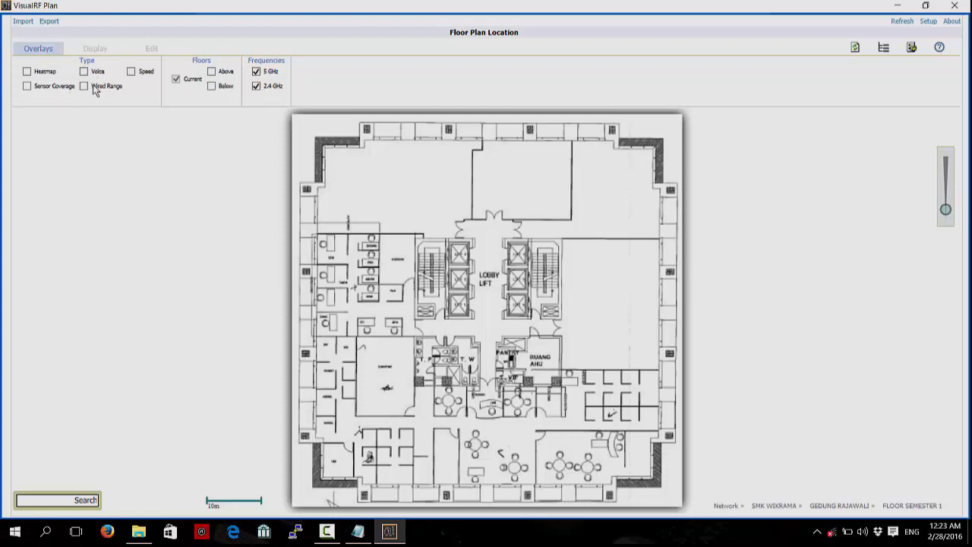
Turn on the Heatmap overlay for the floorplan and set its signal cutoff to -65 dBm
{"action": "left_click", "coordinate": [27, 71]}
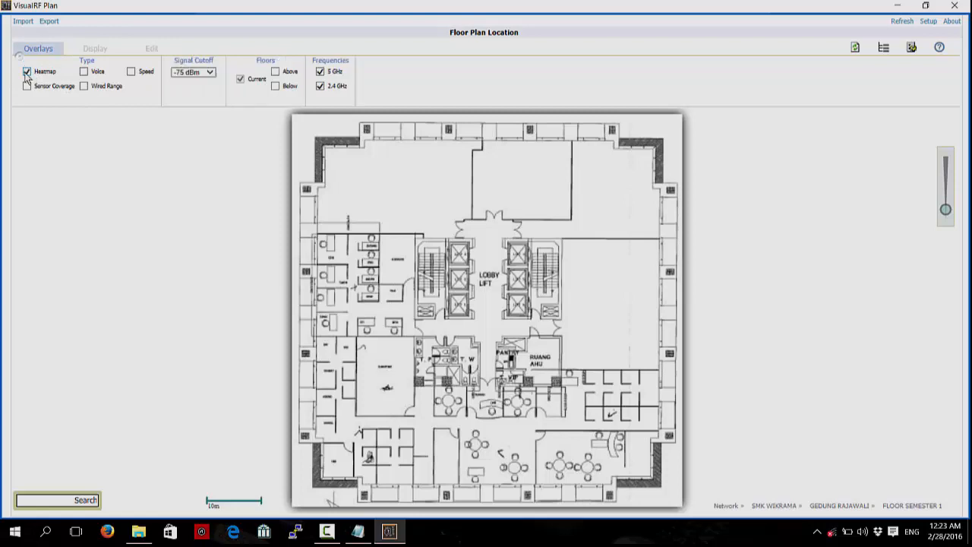
{"action": "left_click", "coordinate": [180, 74]}
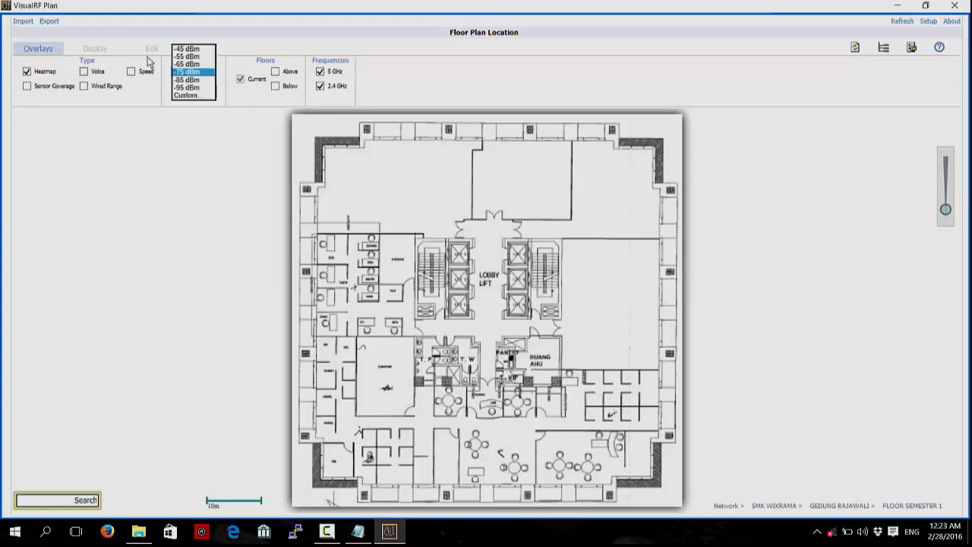
{"action": "left_click", "coordinate": [190, 64]}
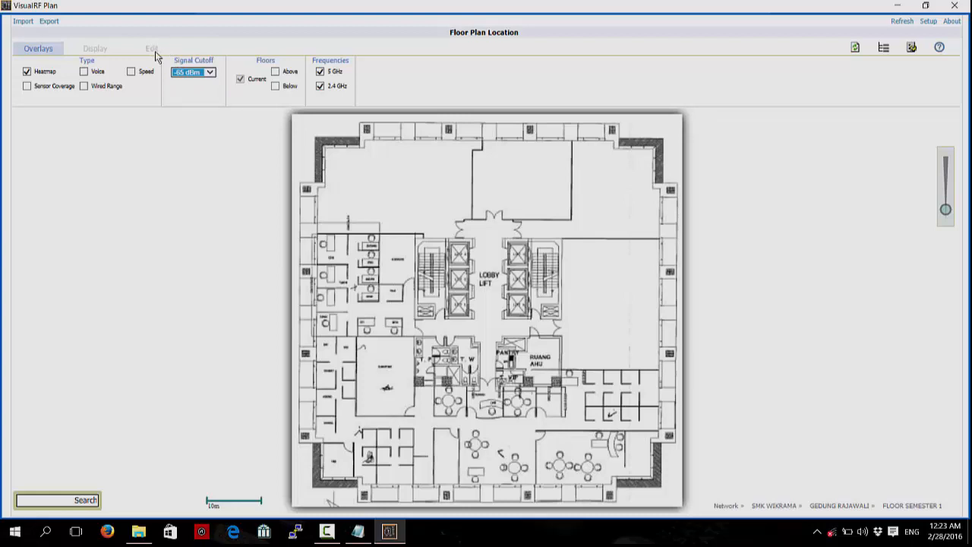
{"action": "left_click", "coordinate": [197, 72]}
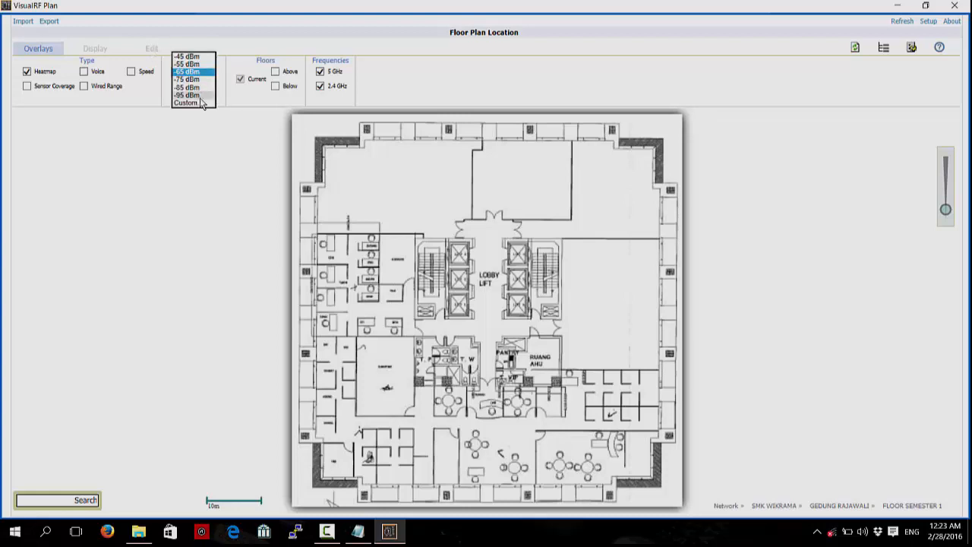
{"action": "left_click", "coordinate": [160, 114]}
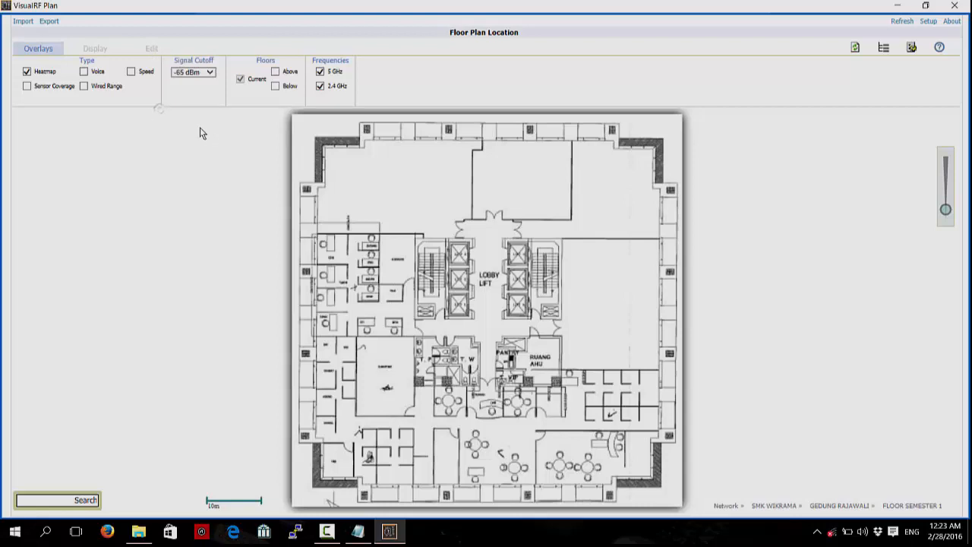
Review the client transmit power options of the Speed overlay and return to the Heatmap overlay
{"action": "left_click", "coordinate": [131, 72]}
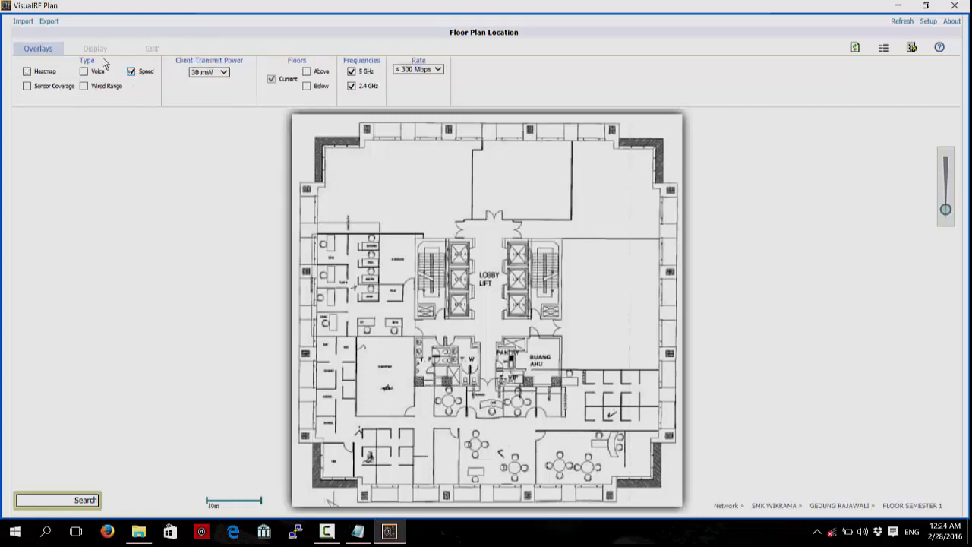
{"action": "left_click", "coordinate": [206, 73]}
{"action": "left_click", "coordinate": [214, 121]}
{"action": "left_click", "coordinate": [218, 74]}
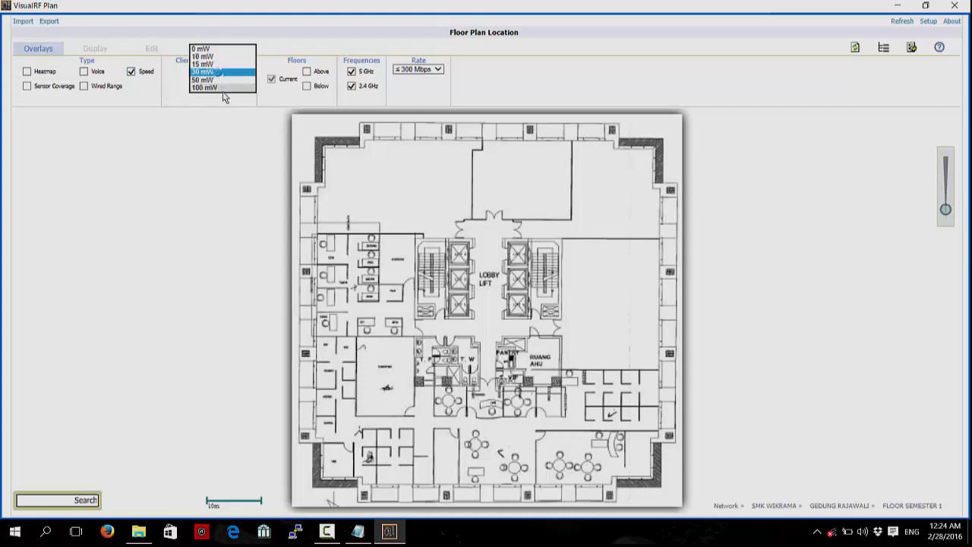
{"action": "left_click", "coordinate": [213, 124]}
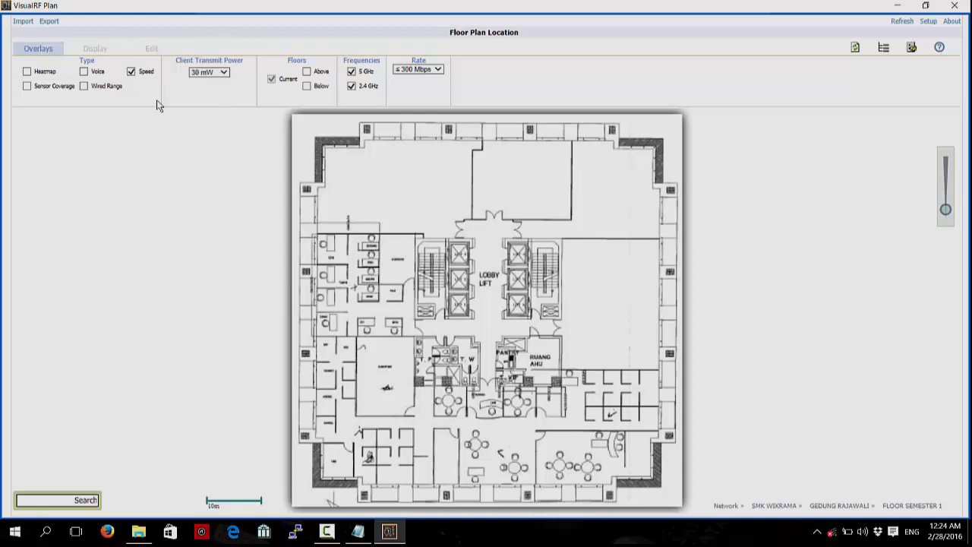
{"action": "left_click", "coordinate": [27, 72]}
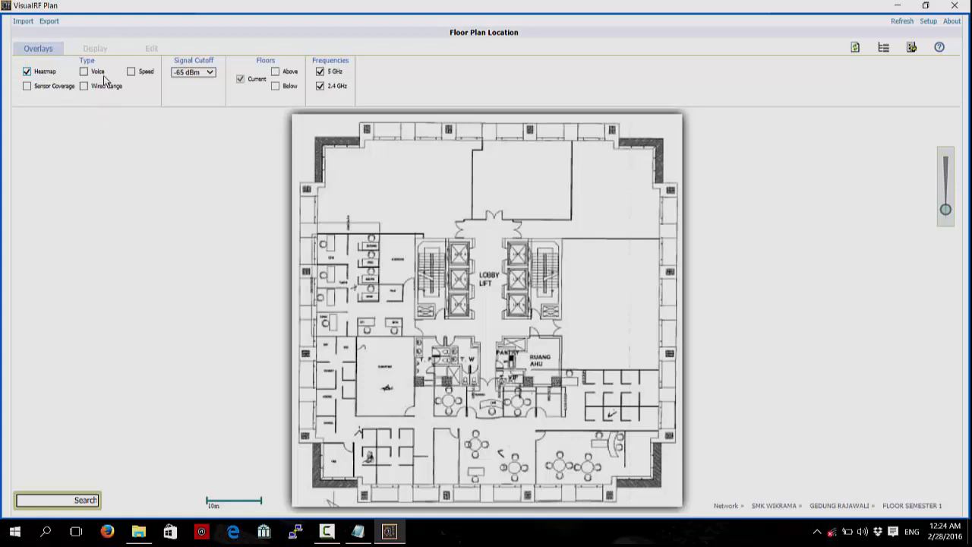
Unlock the floorplan for editing
{"action": "left_click", "coordinate": [110, 50]}
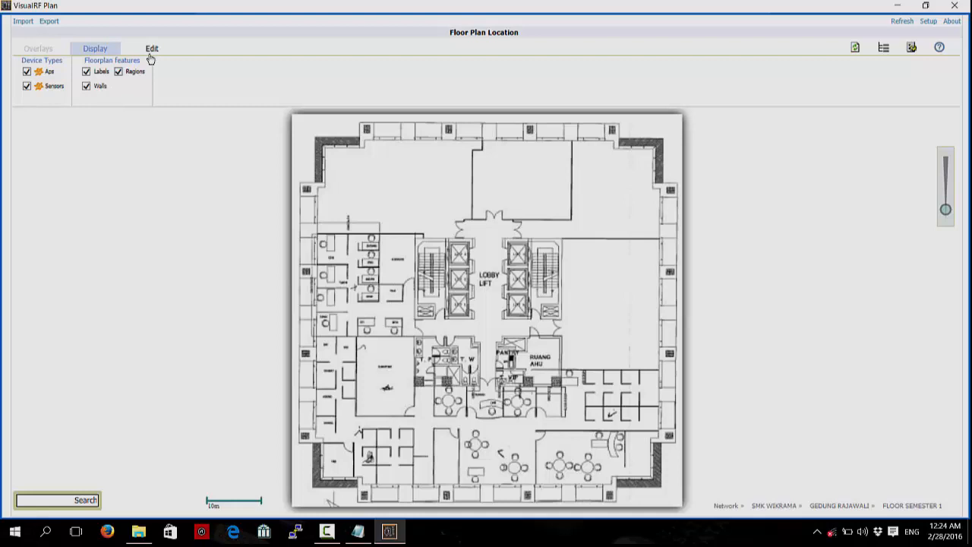
{"action": "left_click", "coordinate": [151, 50]}
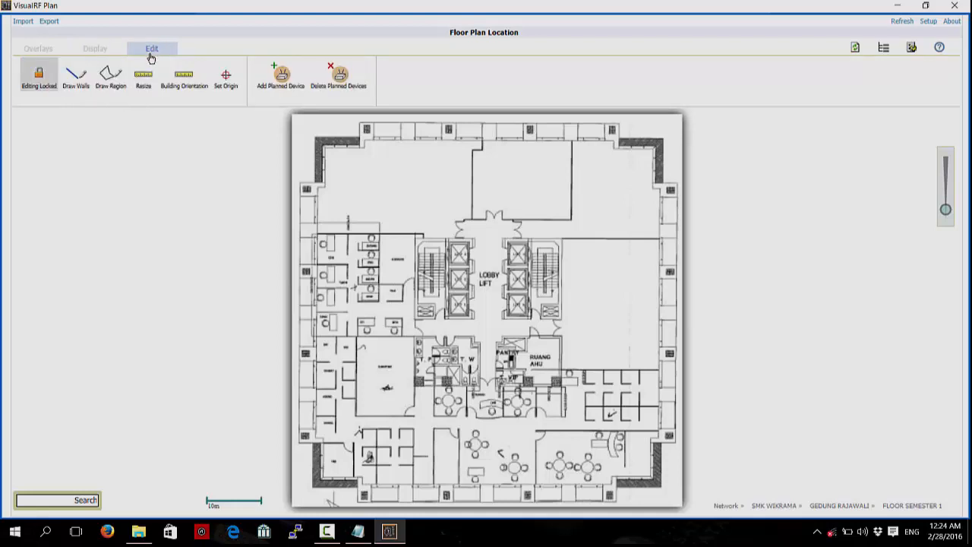
{"action": "left_click", "coordinate": [45, 79]}
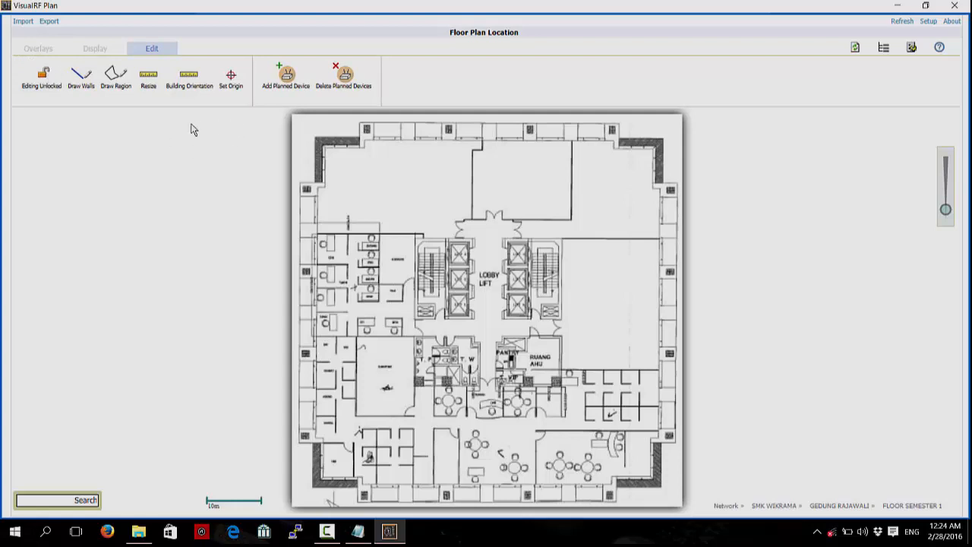
Draw a wall along the building's upper outer edge and look at the material options for it
{"action": "left_click", "coordinate": [82, 80]}
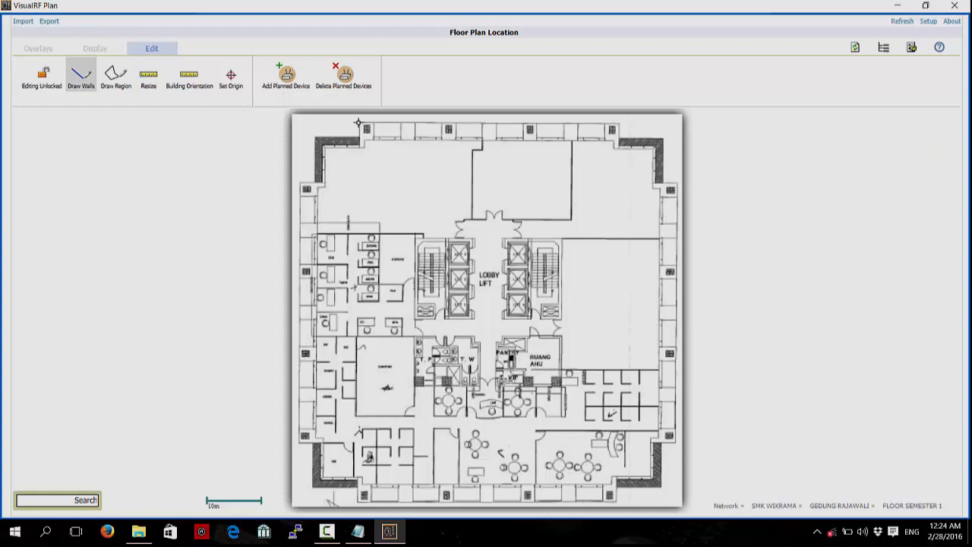
{"action": "mouse_move", "coordinate": [358, 123]}
{"action": "left_mouse_down"}
{"action": "mouse_move", "coordinate": [644, 123]}
{"action": "mouse_move", "coordinate": [621, 123]}
{"action": "left_mouse_up"}
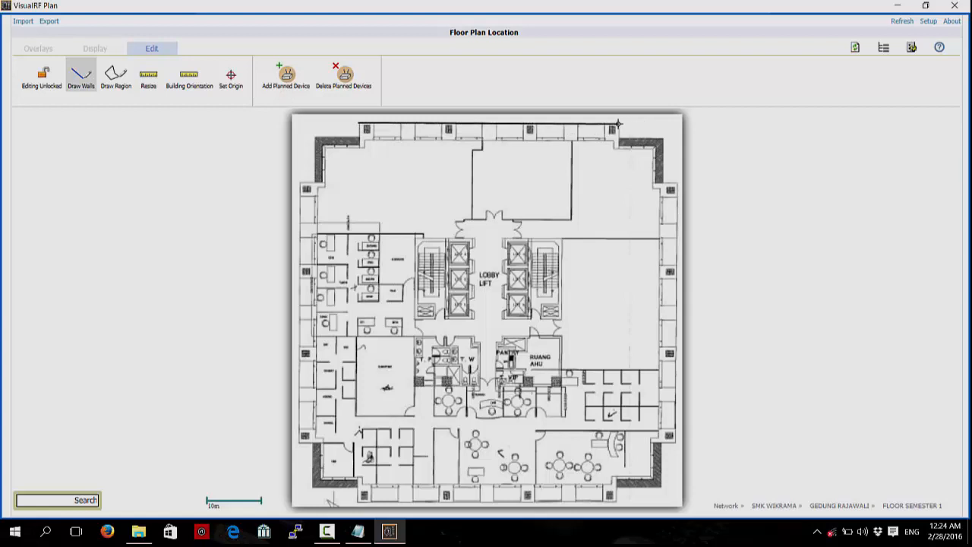
{"action": "left_click_drag", "start_coordinate": [619, 123], "coordinate": [619, 123]}
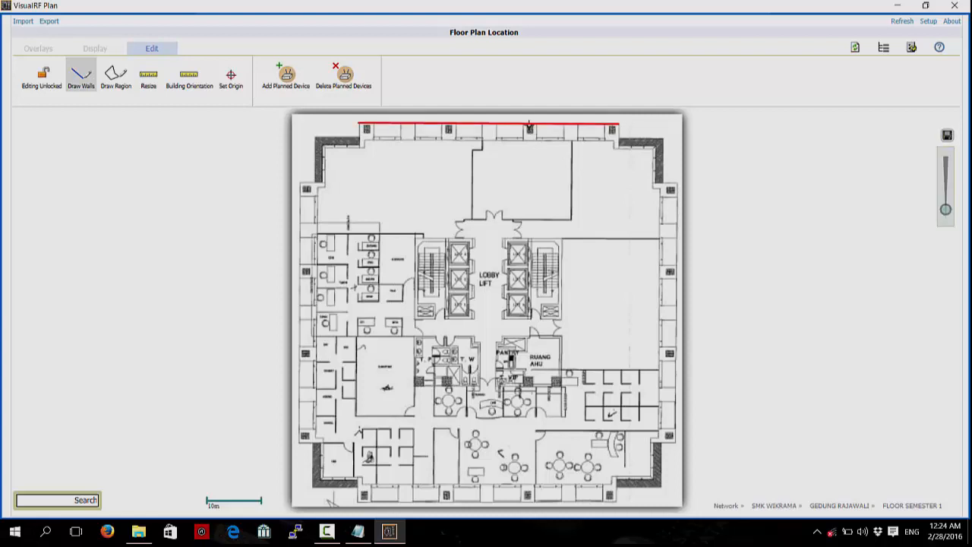
{"action": "left_click", "coordinate": [529, 125]}
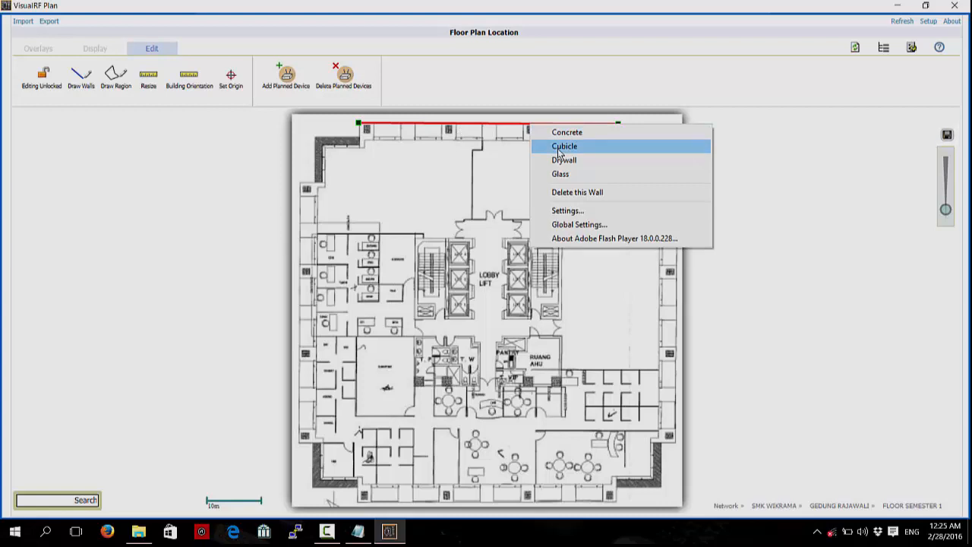
{"action": "left_click", "coordinate": [423, 188]}
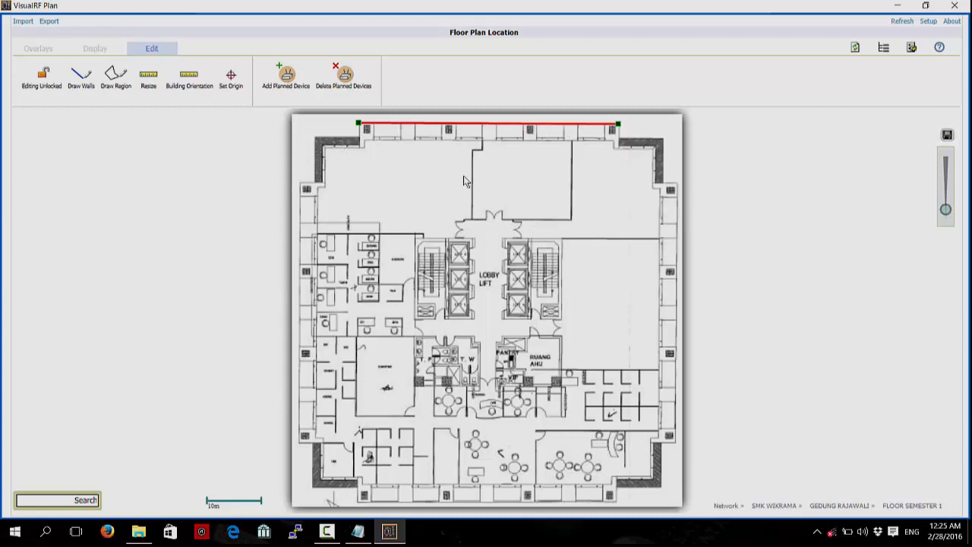
Trace walls around the stepped upper-left corner of the building, from the upper wall to the left outer edge
{"action": "left_click", "coordinate": [88, 75]}
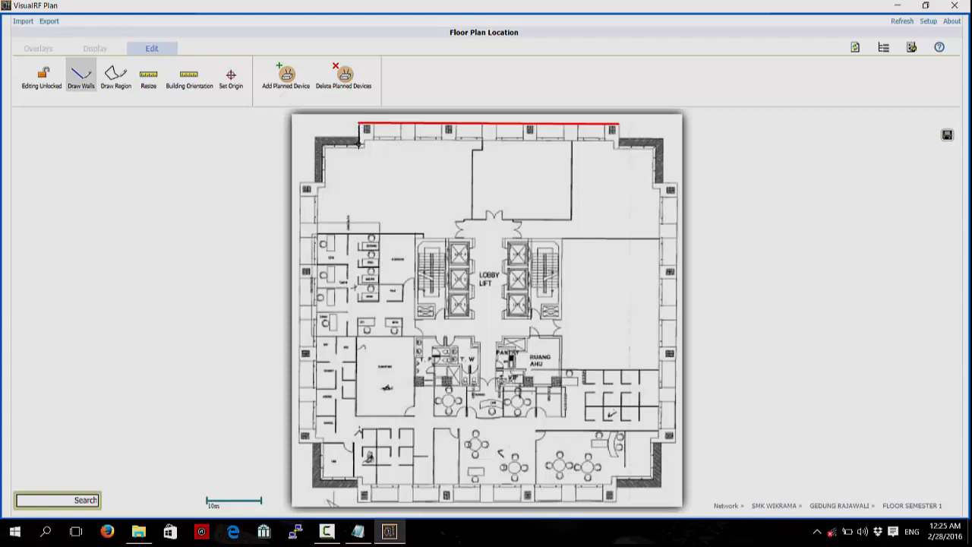
{"action": "left_click_drag", "start_coordinate": [358, 144], "coordinate": [359, 144]}
{"action": "left_click_drag", "start_coordinate": [360, 146], "coordinate": [325, 185]}
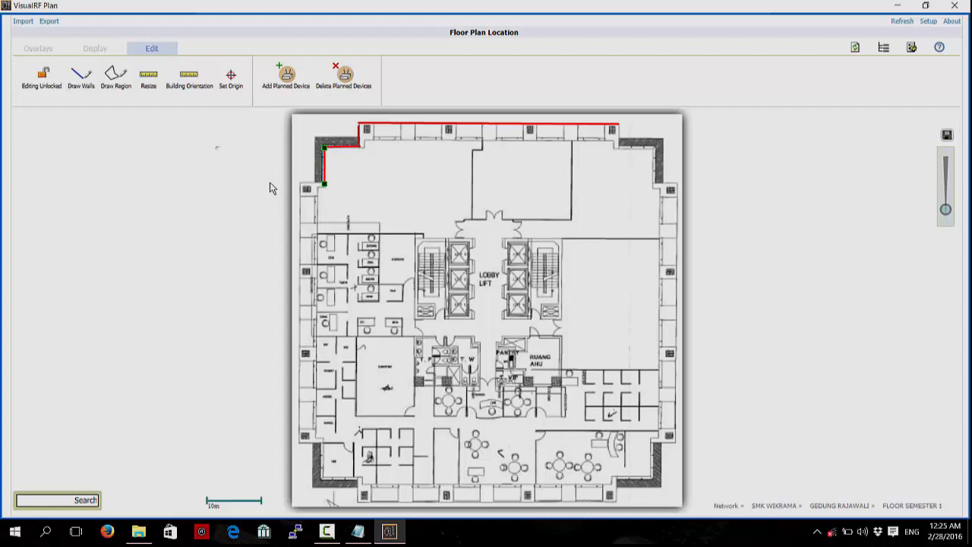
{"action": "left_click", "coordinate": [80, 75]}
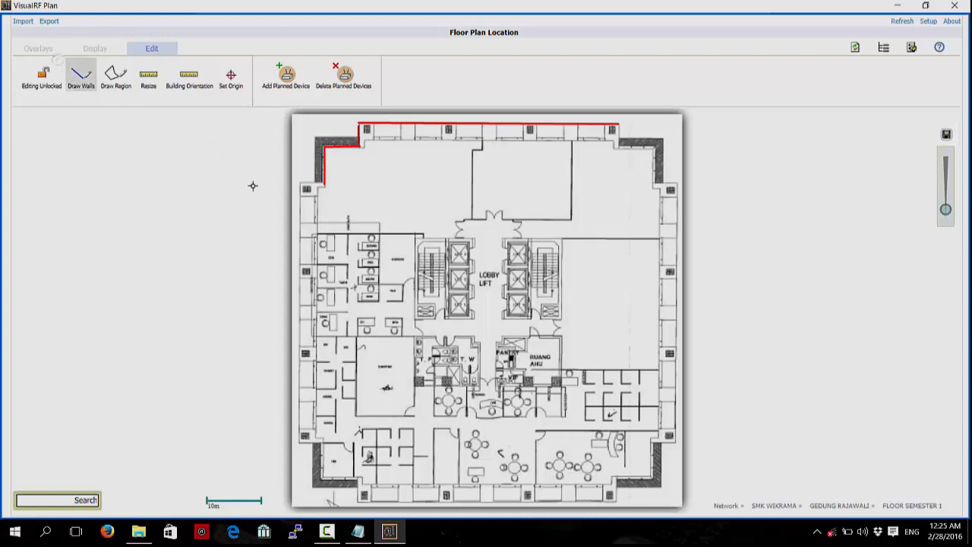
{"action": "double_click", "coordinate": [301, 185]}
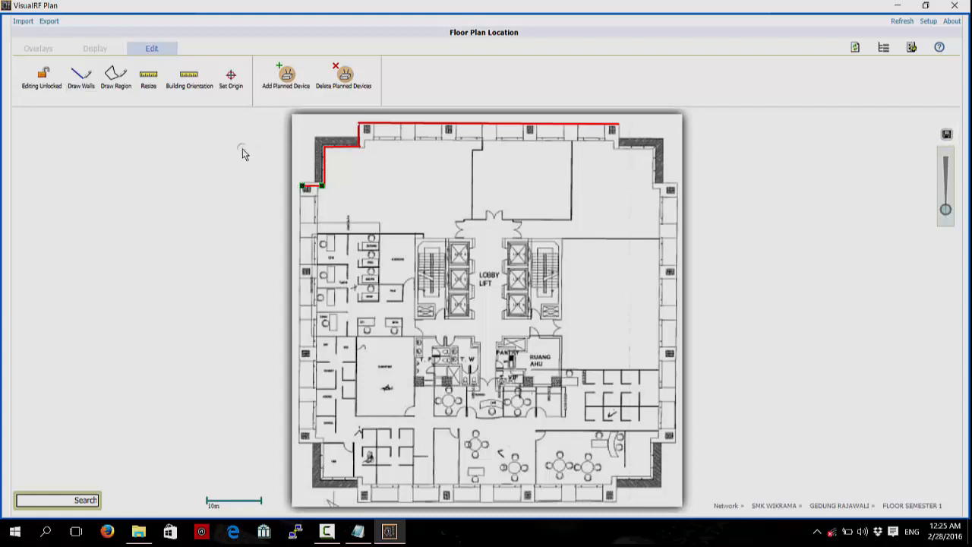
Draw a wall down the building's left outer edge and continue it inward and down at the lower-left corner
{"action": "left_click", "coordinate": [81, 74]}
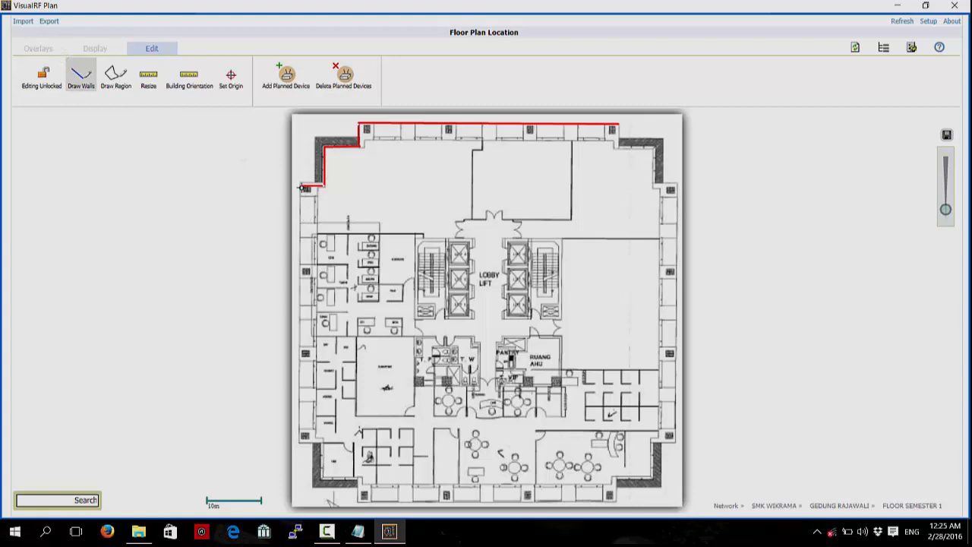
{"action": "left_click", "coordinate": [302, 189]}
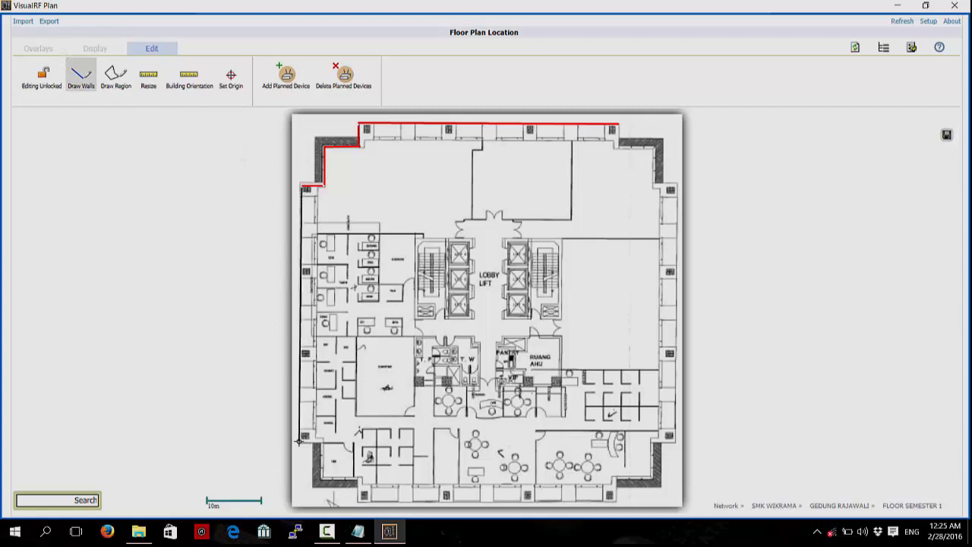
{"action": "left_click", "coordinate": [301, 439]}
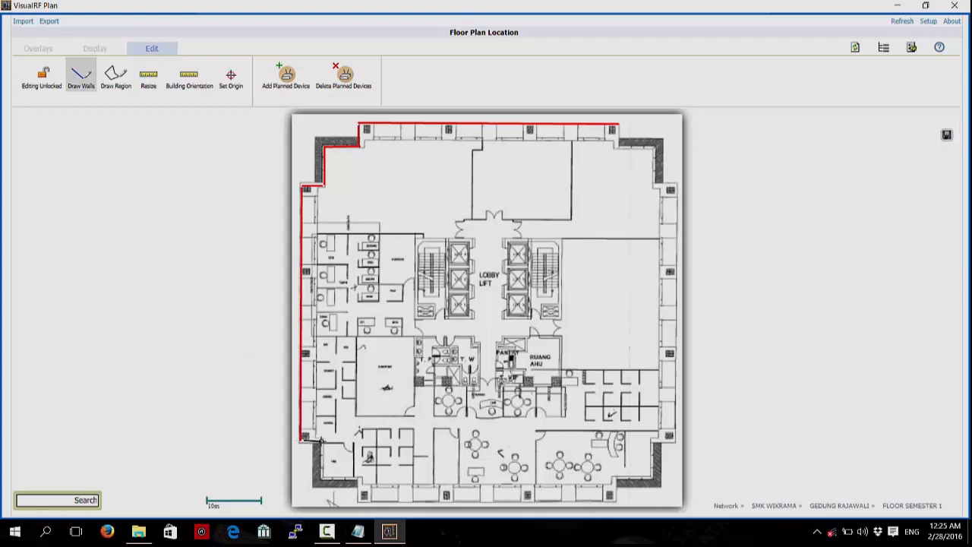
{"action": "left_click", "coordinate": [320, 440]}
{"action": "left_click", "coordinate": [322, 478]}
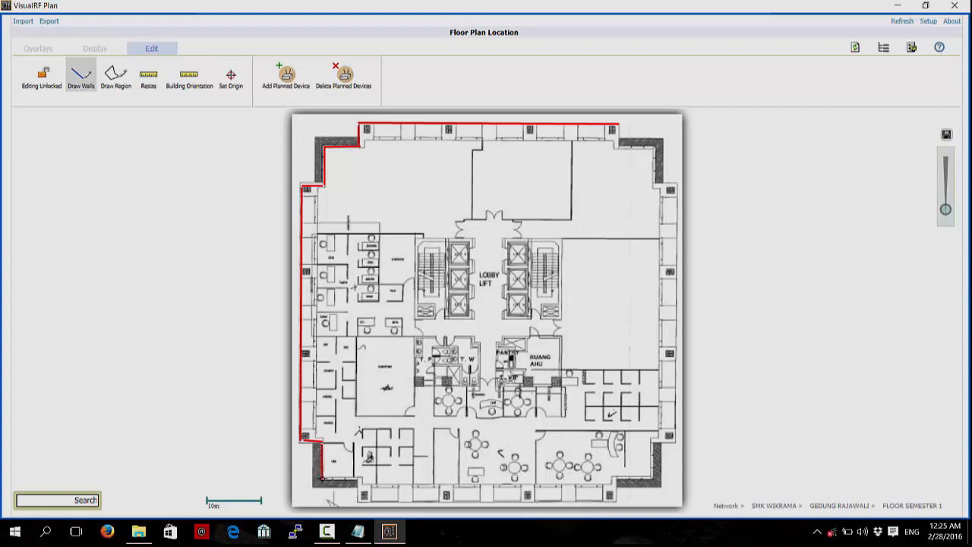
{"action": "left_click", "coordinate": [322, 479]}
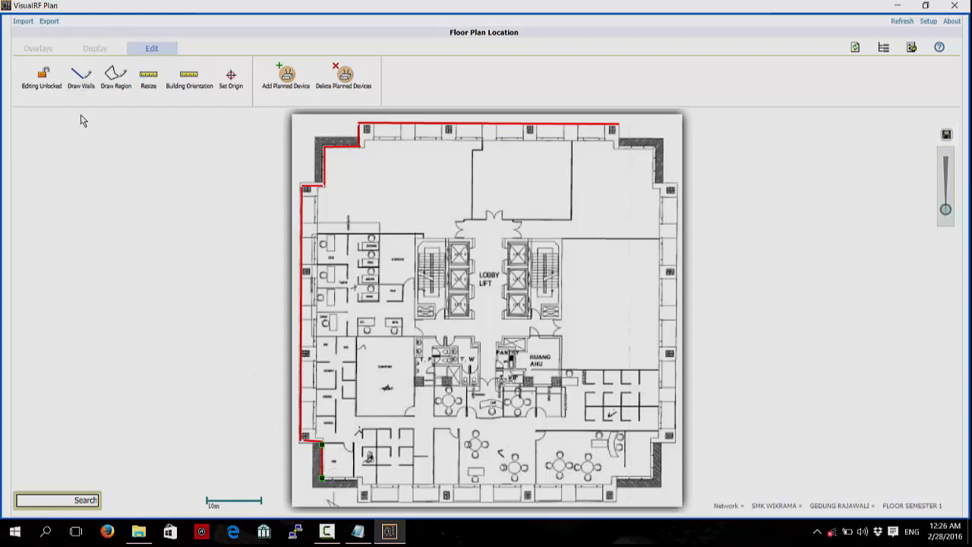
Draw a wall along the lower edge of the building's lower-left corner and delete the stray wall segment at its end
{"action": "left_click", "coordinate": [81, 78]}
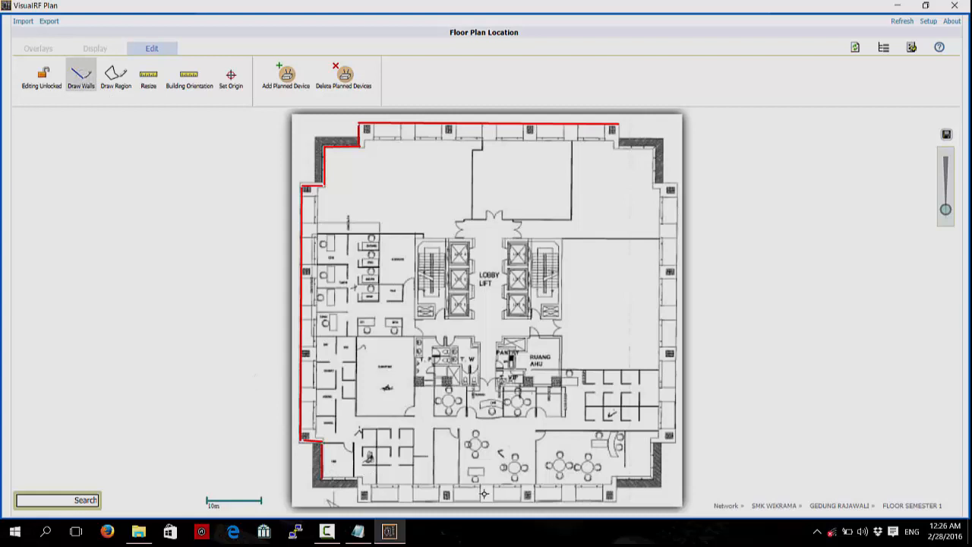
{"action": "left_click", "coordinate": [322, 479]}
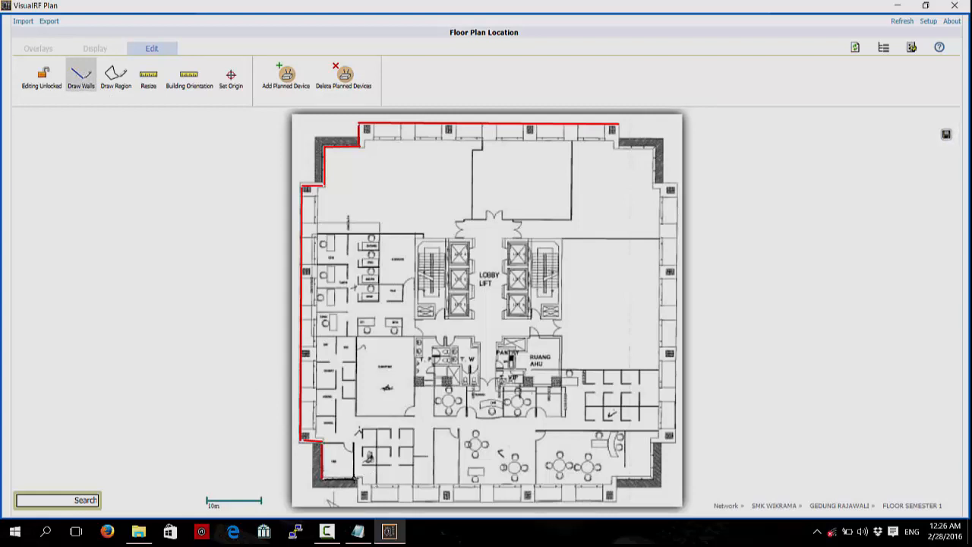
{"action": "left_click", "coordinate": [361, 479]}
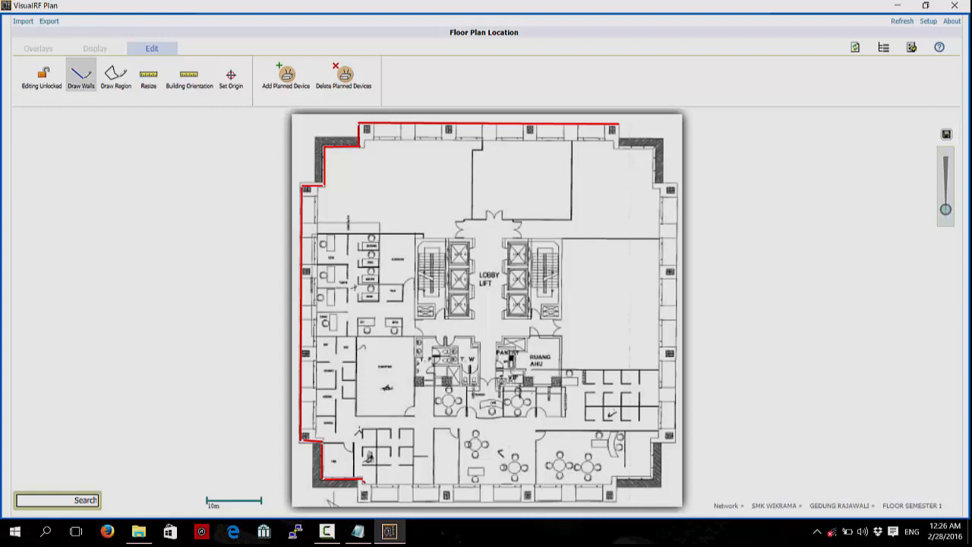
{"action": "right_click", "coordinate": [294, 387]}
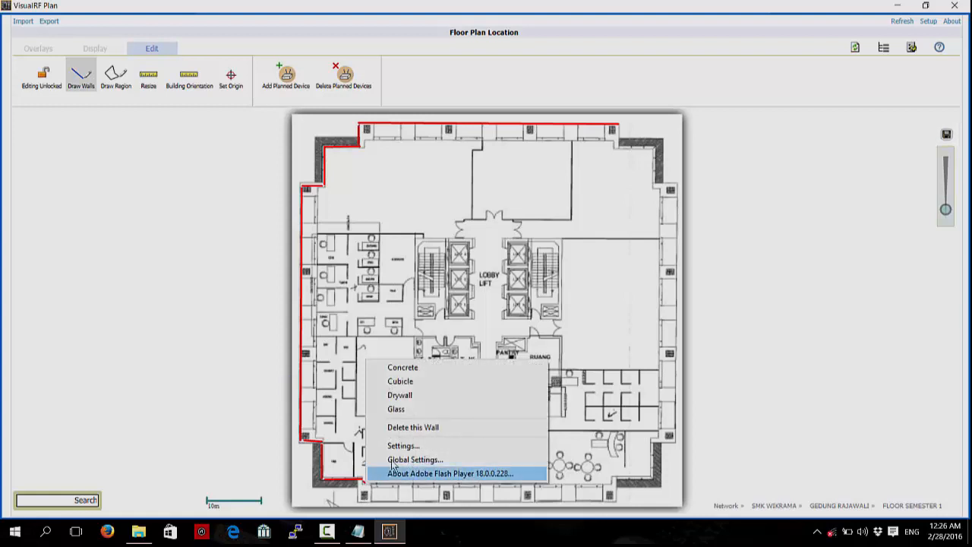
{"action": "left_click", "coordinate": [403, 429]}
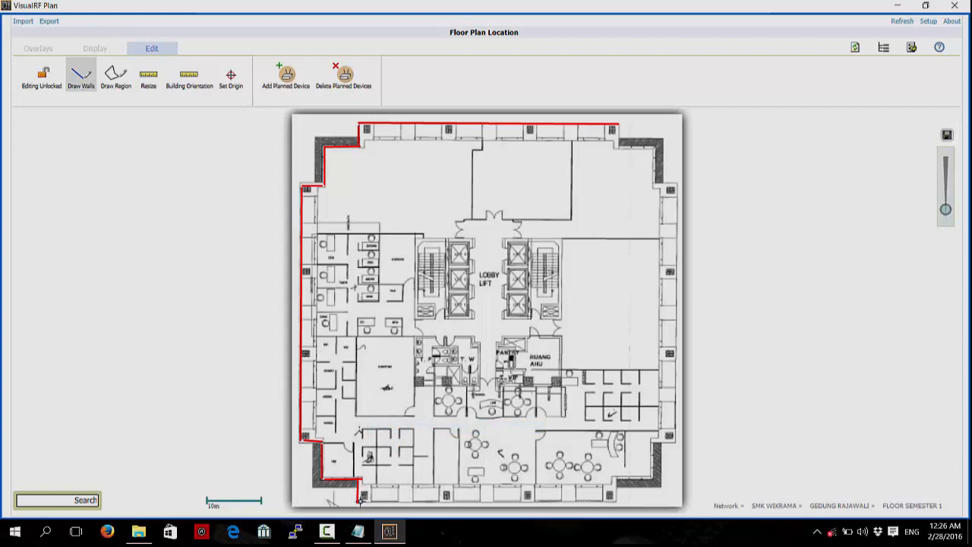
Draw a wall along the building's lower outer edge and a short wall up at its right end
{"action": "left_click", "coordinate": [360, 501]}
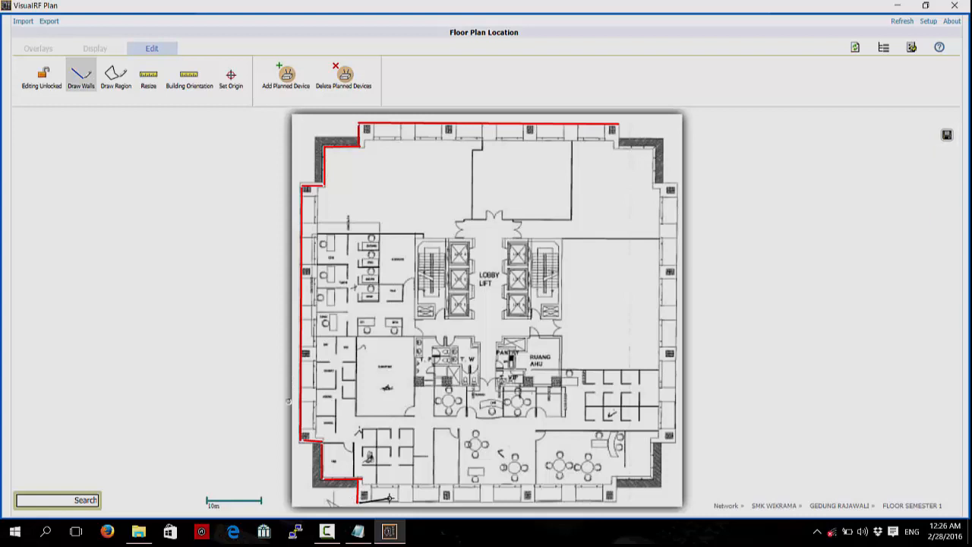
{"action": "left_click", "coordinate": [617, 501]}
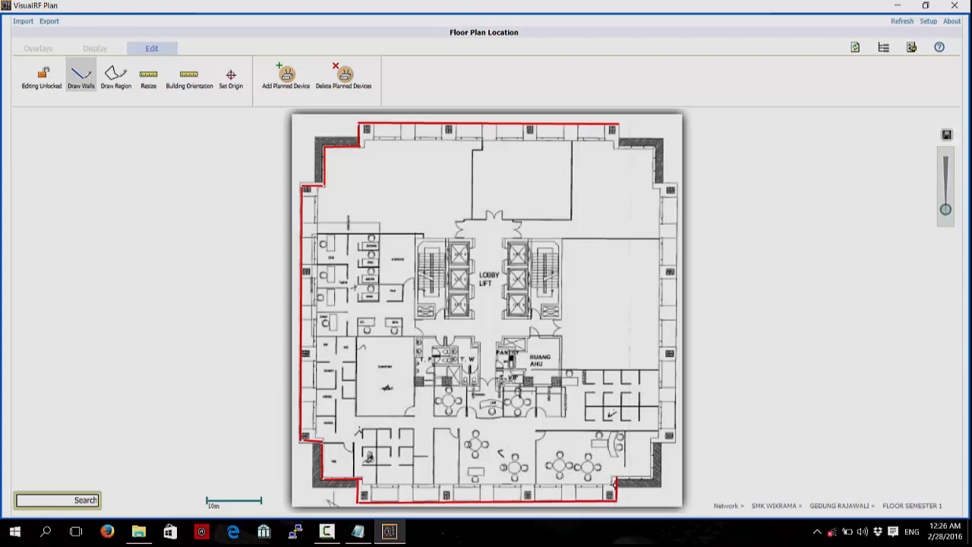
{"action": "left_click", "coordinate": [617, 479]}
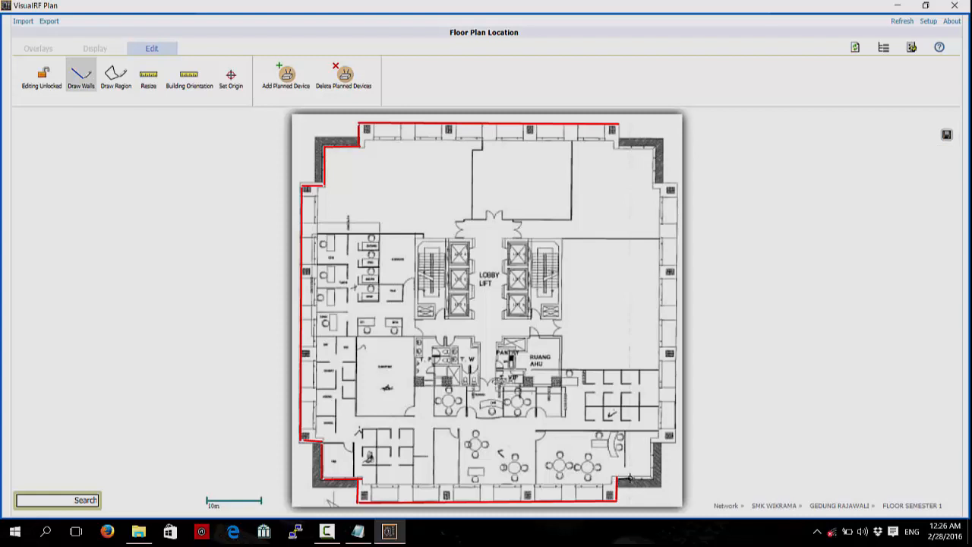
Trace walls around the stepped lower-right corner and along the full length of the building's right outer edge
{"action": "left_click", "coordinate": [650, 479]}
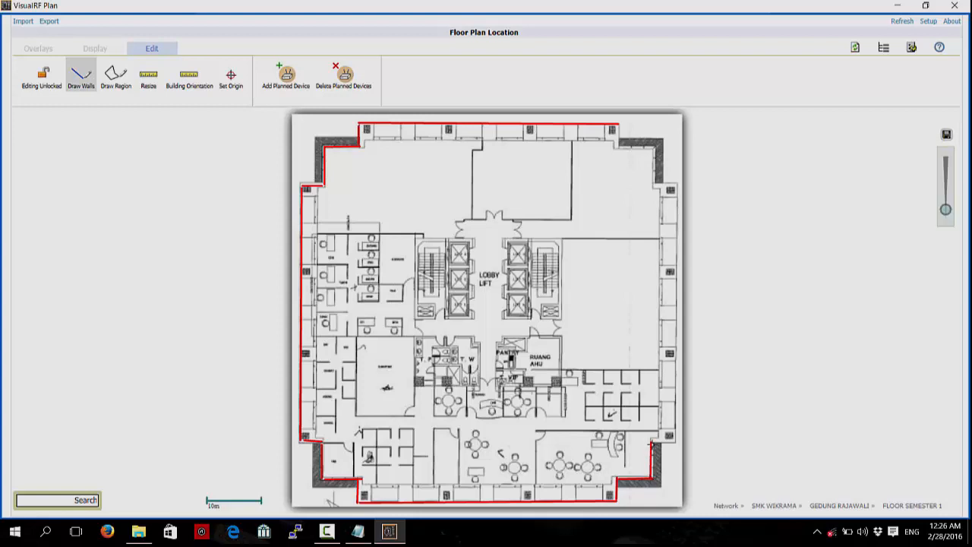
{"action": "left_click_drag", "start_coordinate": [651, 444], "coordinate": [676, 444]}
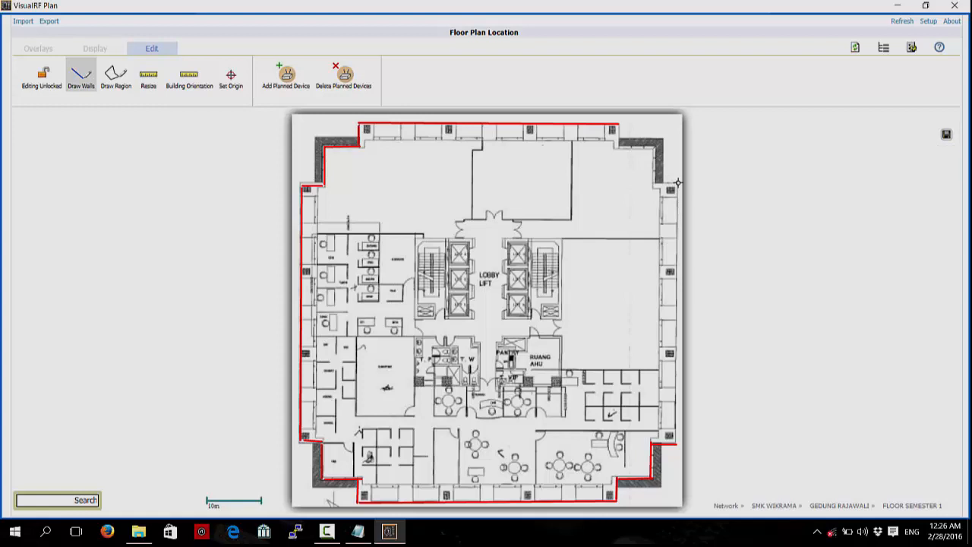
{"action": "left_click_drag", "start_coordinate": [677, 183], "coordinate": [676, 445]}
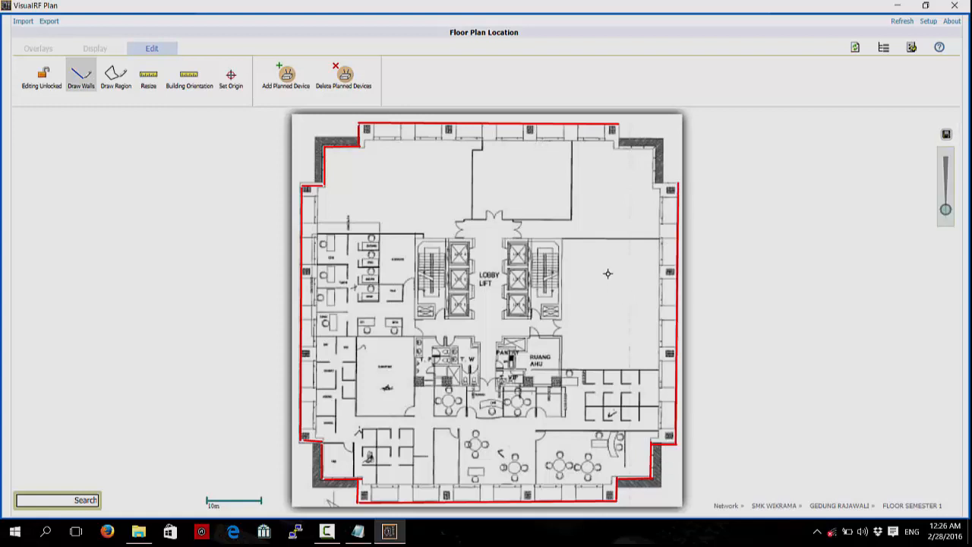
Trace walls around the stepped upper-right corner to close the outline between the upper wall and the right outer wall
{"action": "left_click_drag", "start_coordinate": [618, 124], "coordinate": [619, 147]}
{"action": "left_click", "coordinate": [619, 147]}
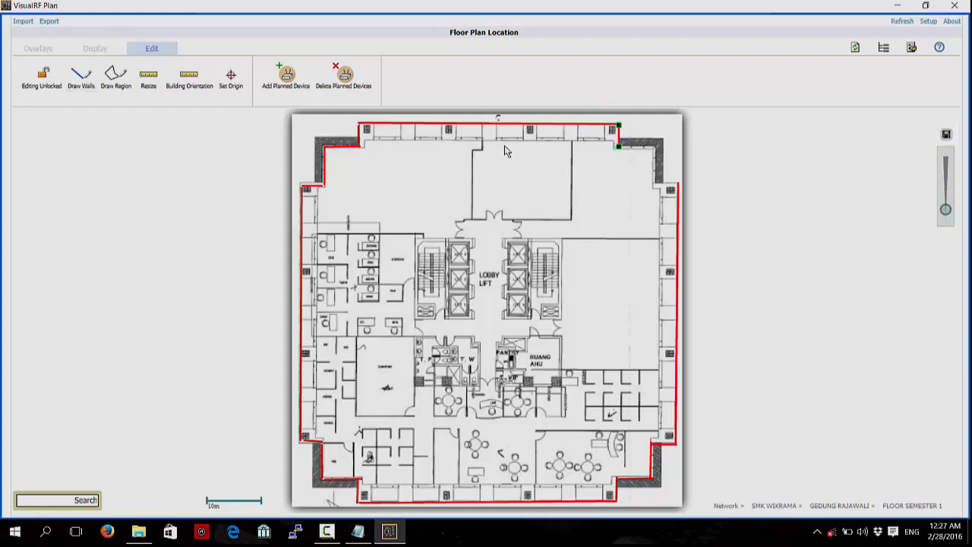
{"action": "left_click", "coordinate": [85, 81]}
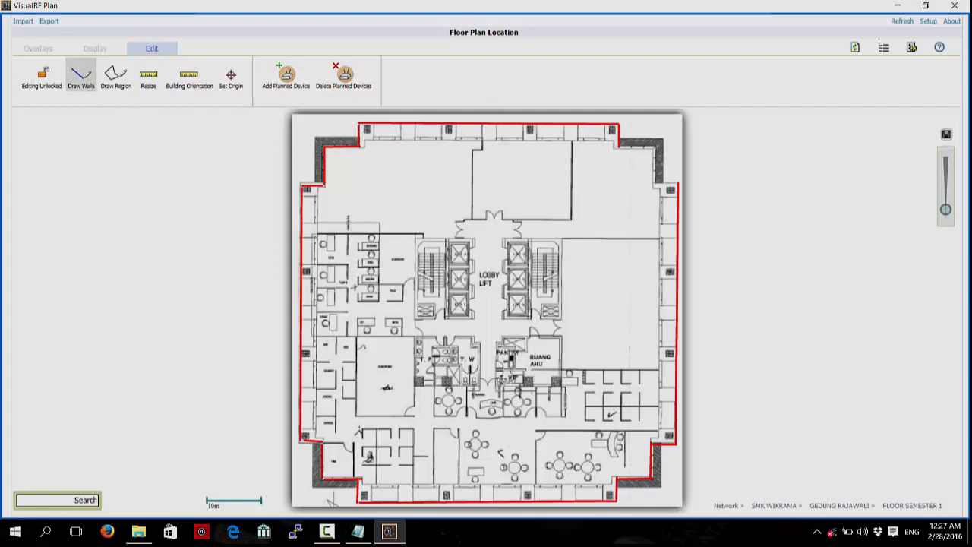
{"action": "left_click_drag", "start_coordinate": [618, 146], "coordinate": [653, 183]}
{"action": "left_click", "coordinate": [654, 183]}
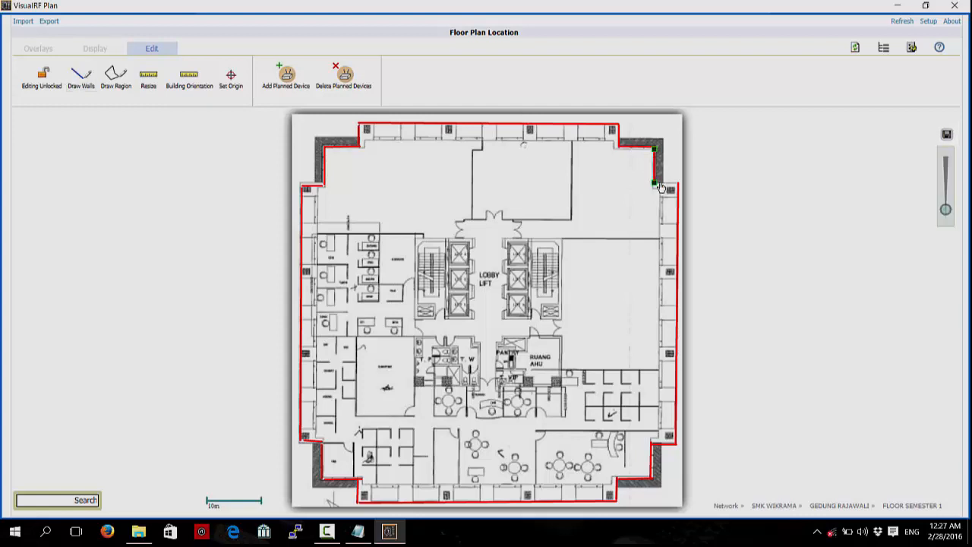
{"action": "left_click", "coordinate": [79, 78]}
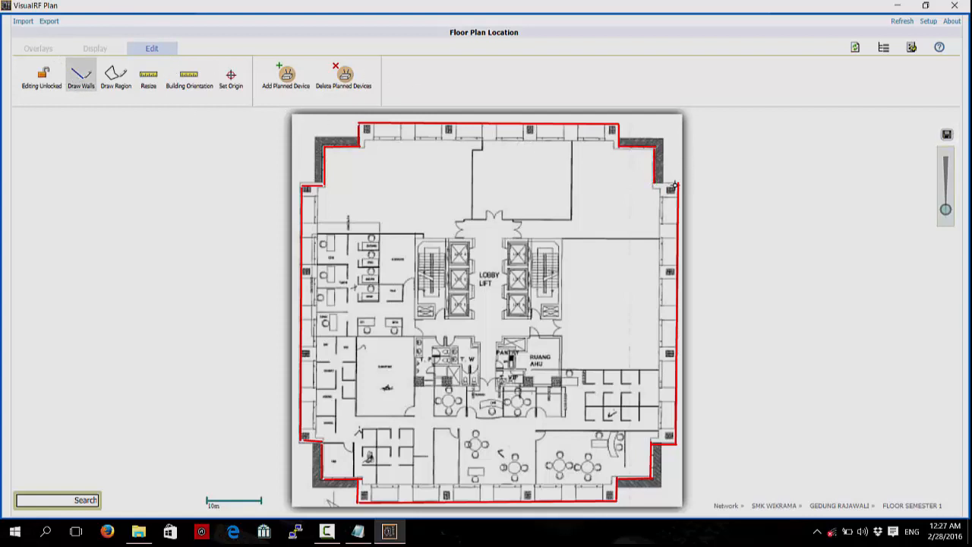
{"action": "left_click_drag", "start_coordinate": [639, 190], "coordinate": [654, 183]}
Draw a wall along the inner line parallel to the left outer edge and set its material to Cubicle
{"action": "left_click", "coordinate": [317, 188]}
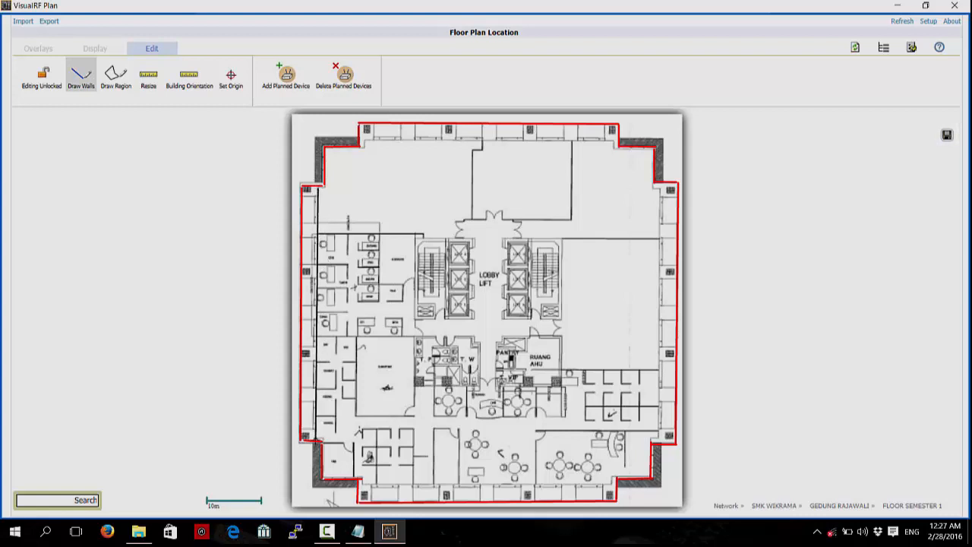
{"action": "left_click", "coordinate": [316, 440]}
{"action": "right_click", "coordinate": [320, 355]}
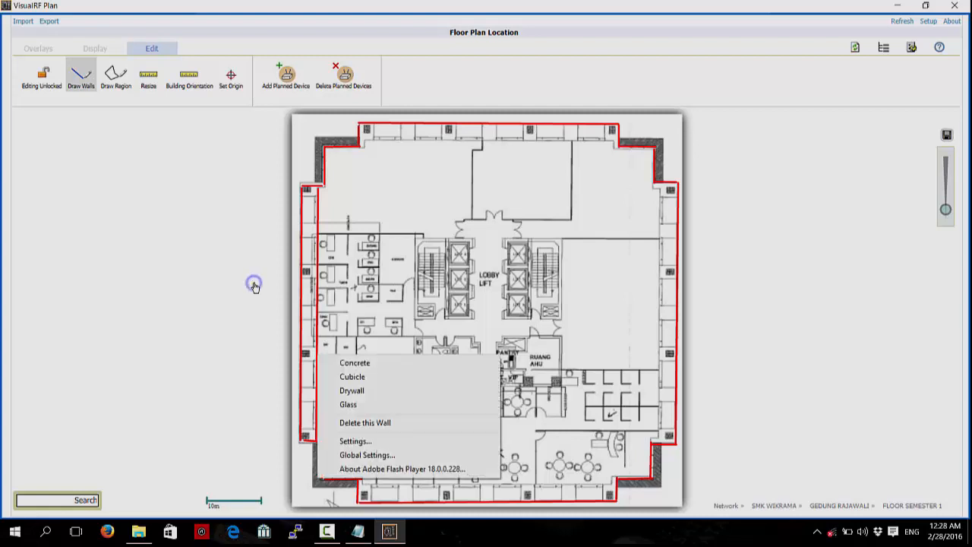
{"action": "left_click", "coordinate": [351, 377]}
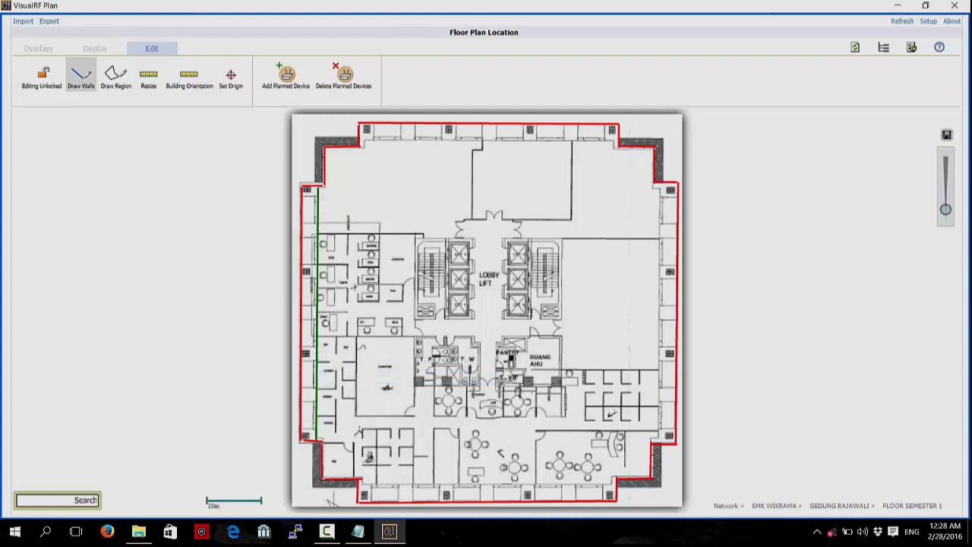
Draw short partition walls across the strip along the left outer wall and a longer one above the upper-left offices
{"action": "left_click", "coordinate": [306, 221]}
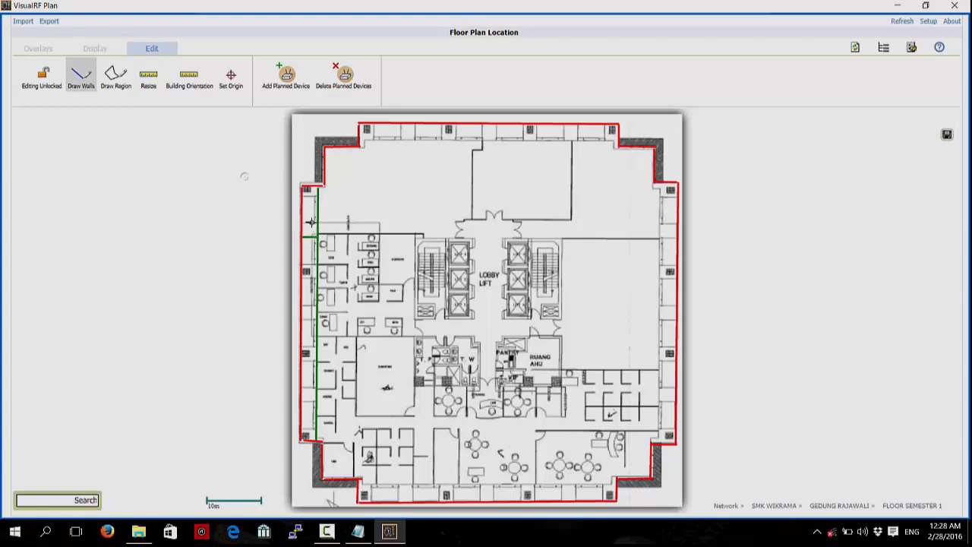
{"action": "double_click", "coordinate": [381, 221]}
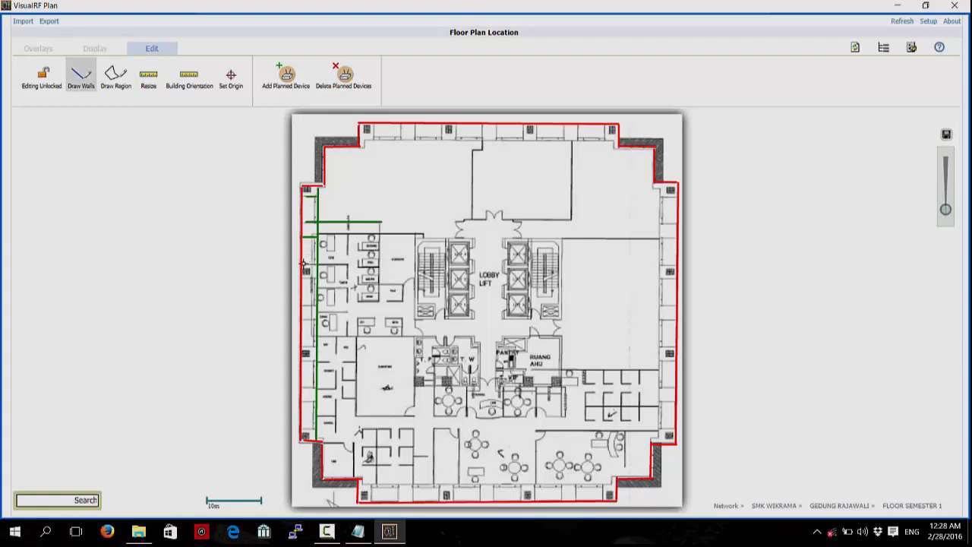
{"action": "mouse_move", "coordinate": [303, 264]}
{"action": "left_mouse_down"}
{"action": "mouse_move", "coordinate": [346, 264]}
{"action": "mouse_move", "coordinate": [347, 277]}
{"action": "left_mouse_up"}
{"action": "mouse_move", "coordinate": [303, 306]}
{"action": "left_mouse_down"}
{"action": "mouse_move", "coordinate": [319, 305]}
{"action": "mouse_move", "coordinate": [313, 318]}
{"action": "left_mouse_up"}
{"action": "left_click", "coordinate": [301, 318]}
Delete the two stray walls beside the small left-hand offices and stop drawing walls
{"action": "right_click", "coordinate": [342, 265]}
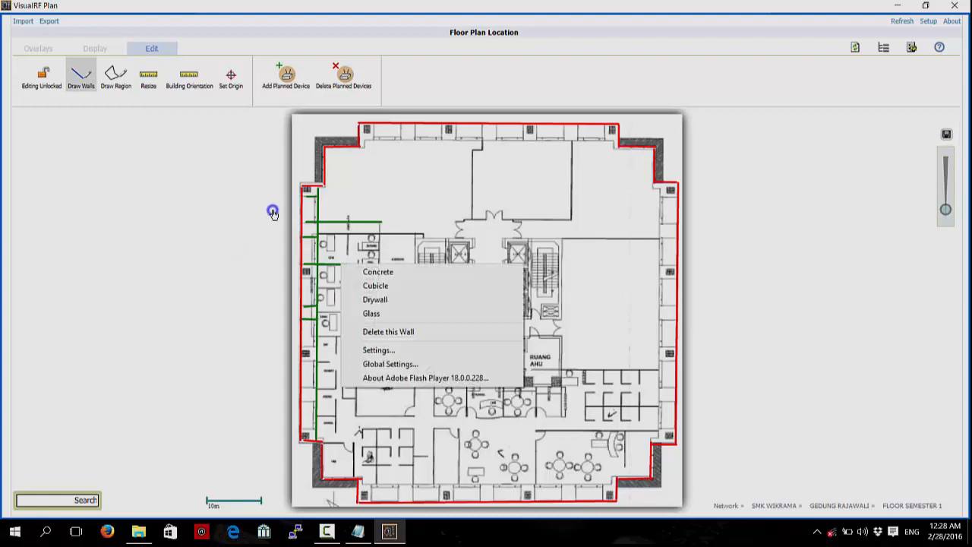
{"action": "left_click", "coordinate": [389, 329]}
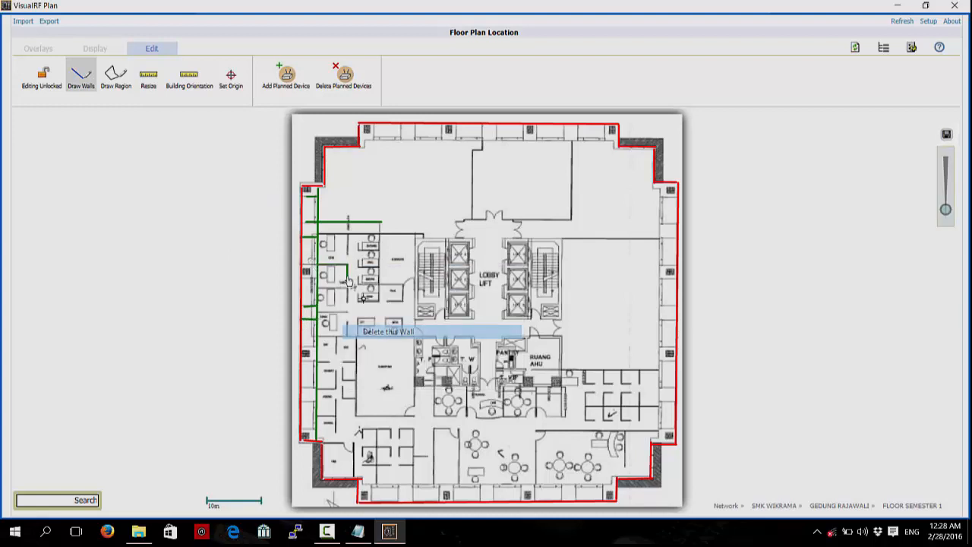
{"action": "right_click", "coordinate": [348, 277]}
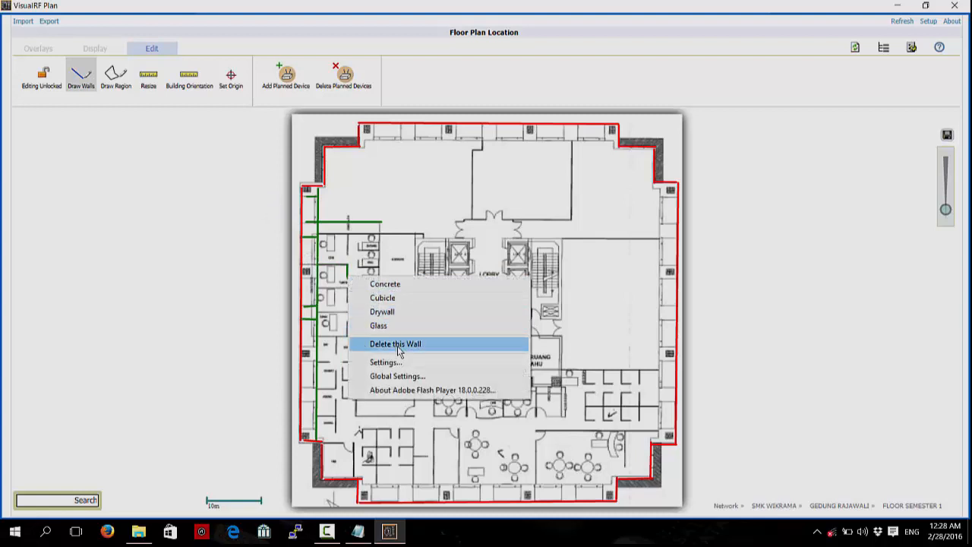
{"action": "left_click", "coordinate": [391, 344]}
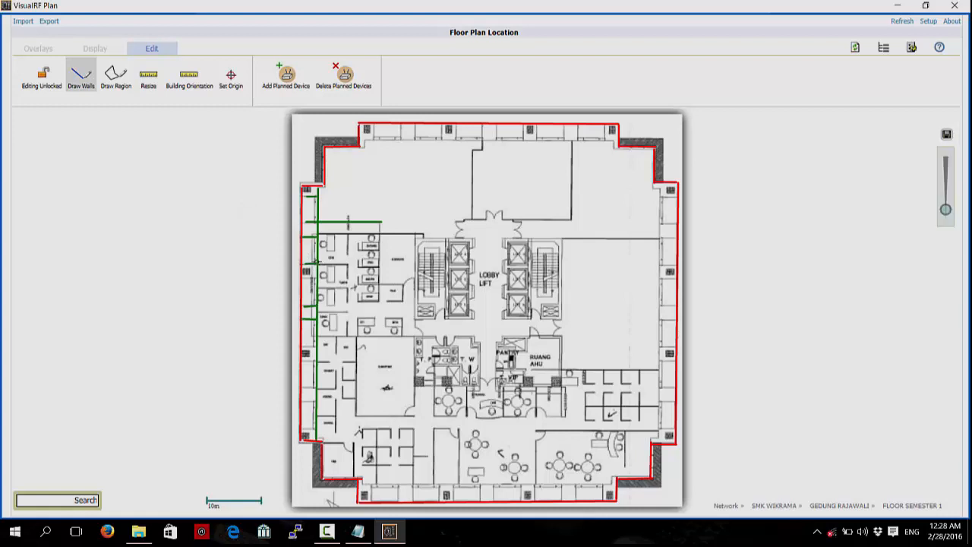
{"action": "left_click", "coordinate": [89, 75]}
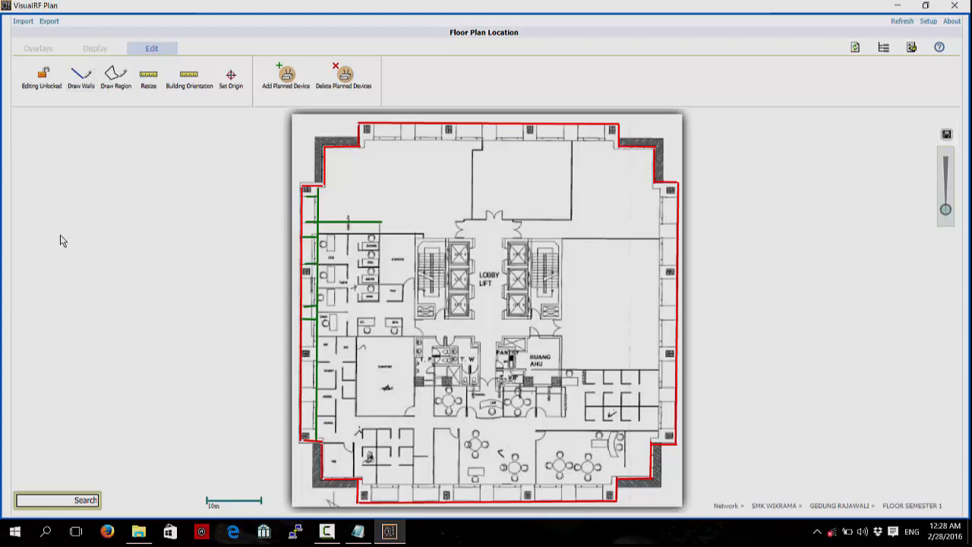
Trace the four walls of the large rectangular room left of the toilets
{"action": "left_click", "coordinate": [83, 74]}
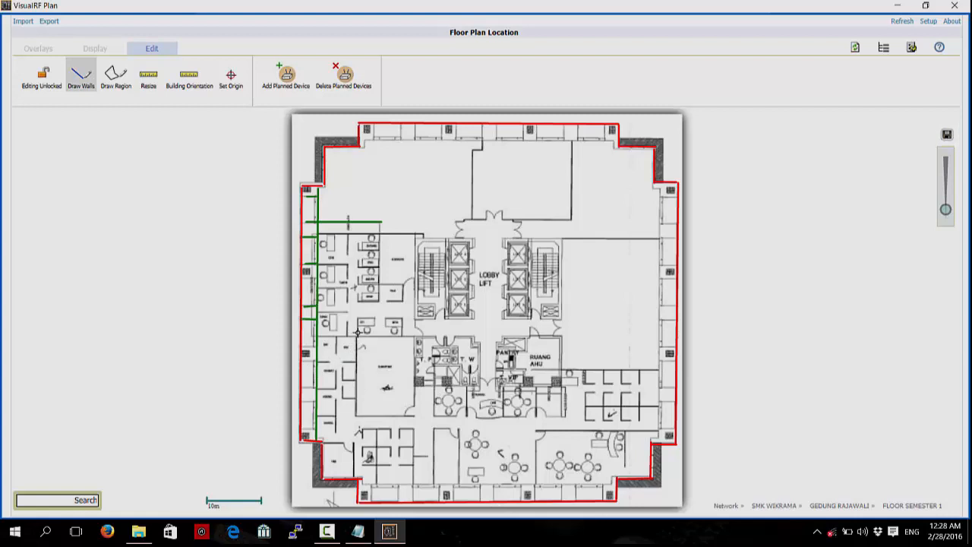
{"action": "left_click", "coordinate": [356, 417]}
{"action": "left_click", "coordinate": [413, 416]}
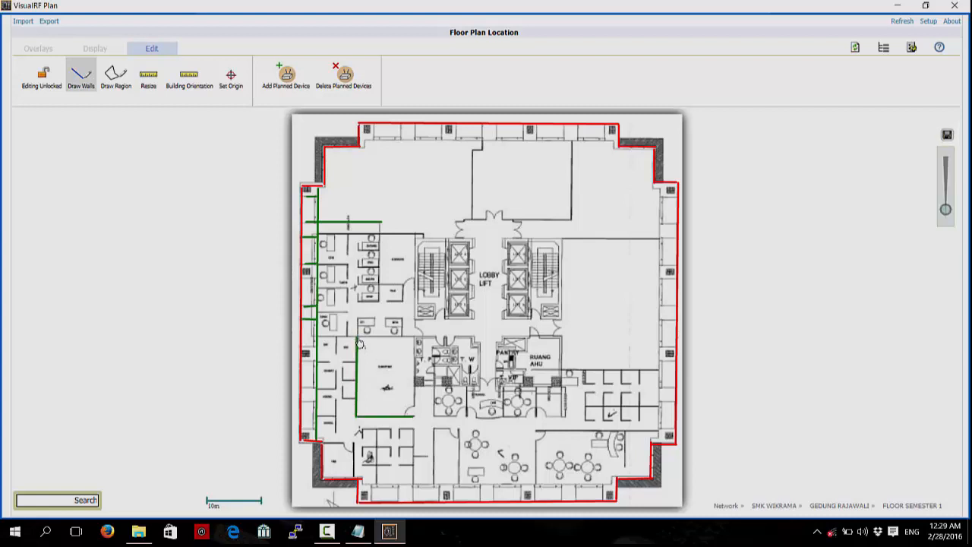
{"action": "left_click", "coordinate": [413, 336]}
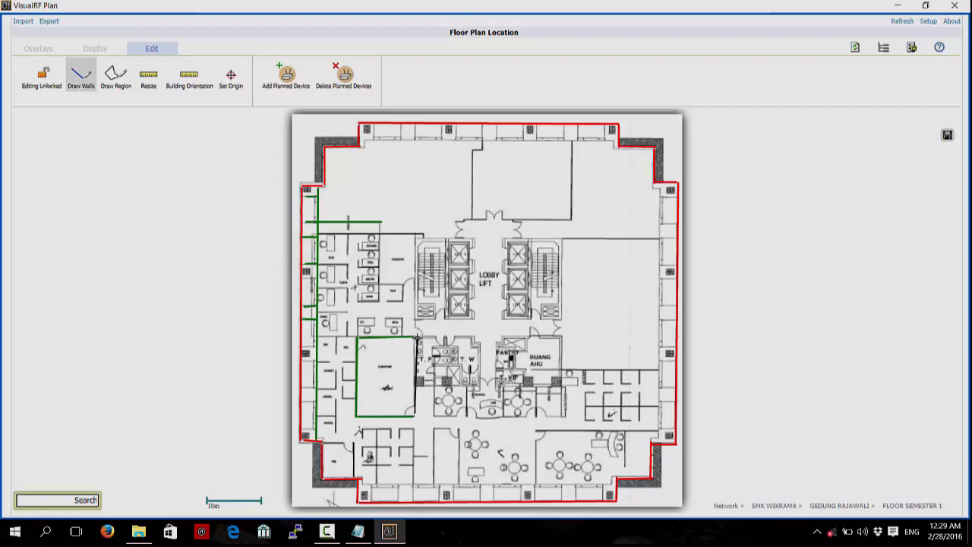
{"action": "left_click_drag", "start_coordinate": [416, 336], "coordinate": [416, 337]}
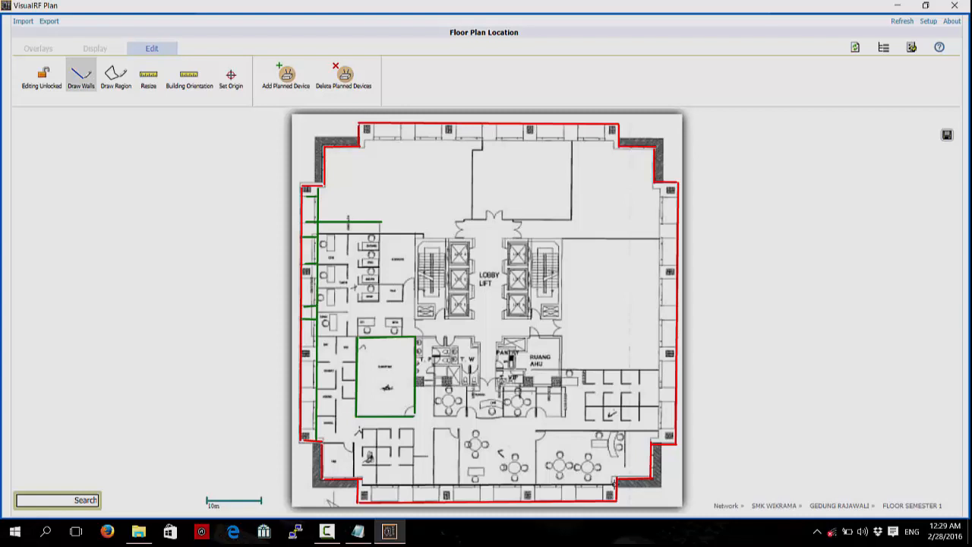
Draw a wall along the lower inner line and enclose the lower-right meeting room with left and upper walls
{"action": "left_click", "coordinate": [615, 483]}
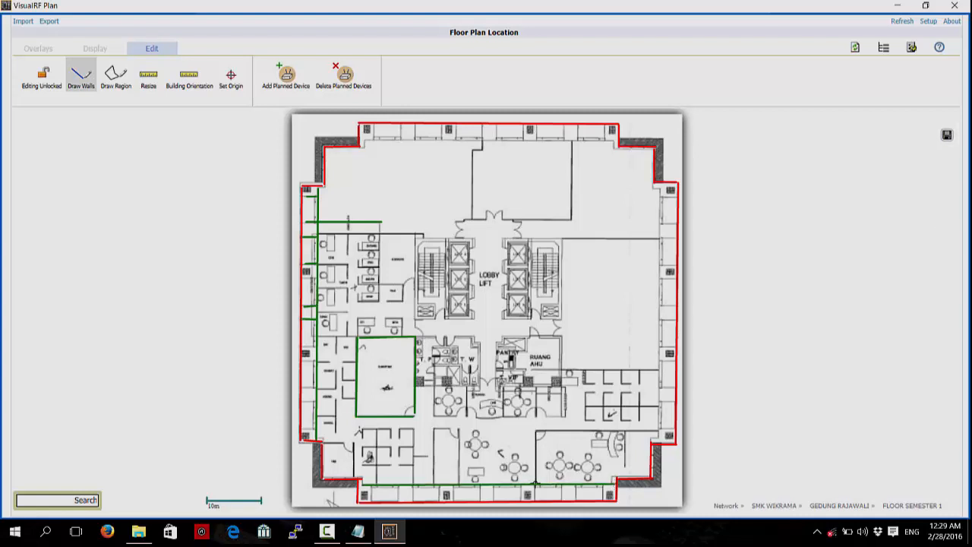
{"action": "left_click", "coordinate": [535, 432]}
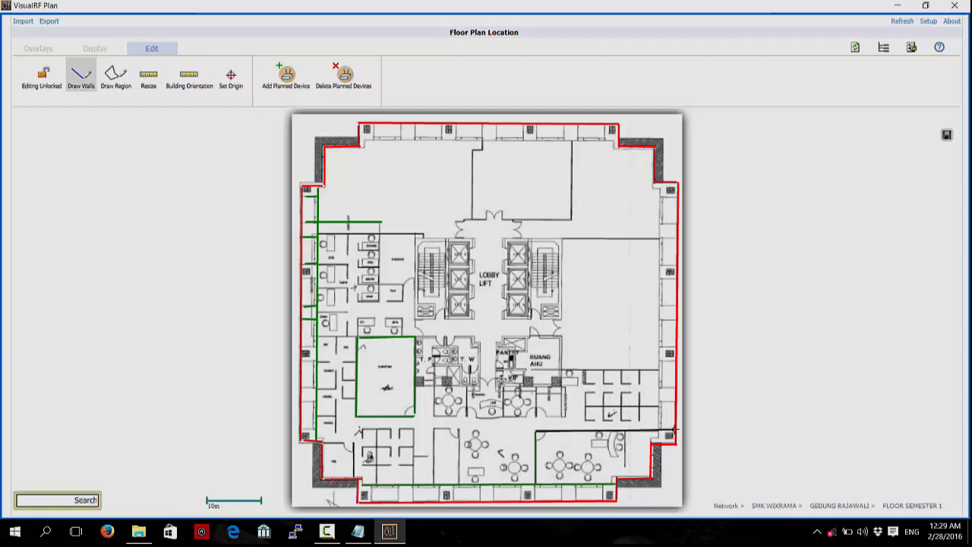
{"action": "double_click", "coordinate": [674, 431]}
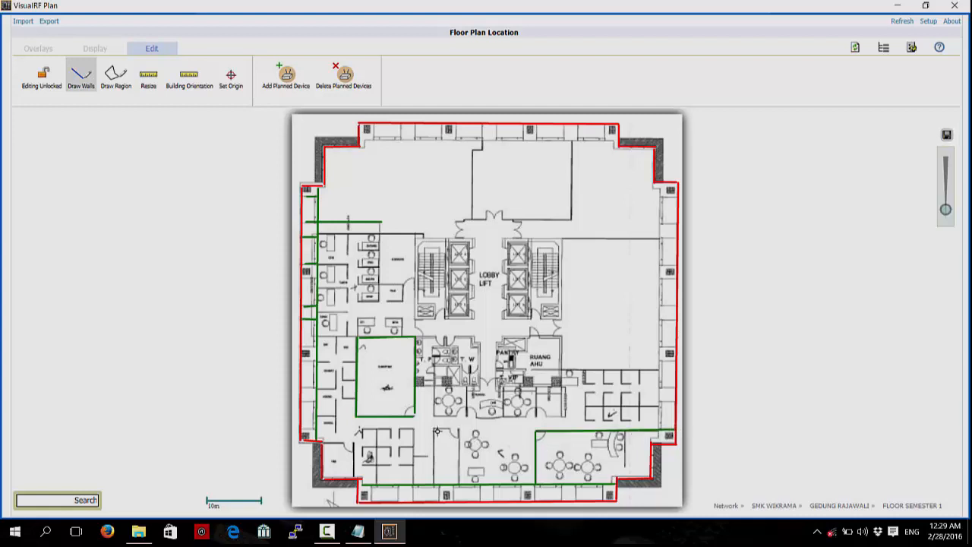
Trace the upper, left and right walls of the narrow room at the lower middle of the floorplan
{"action": "left_click", "coordinate": [434, 430]}
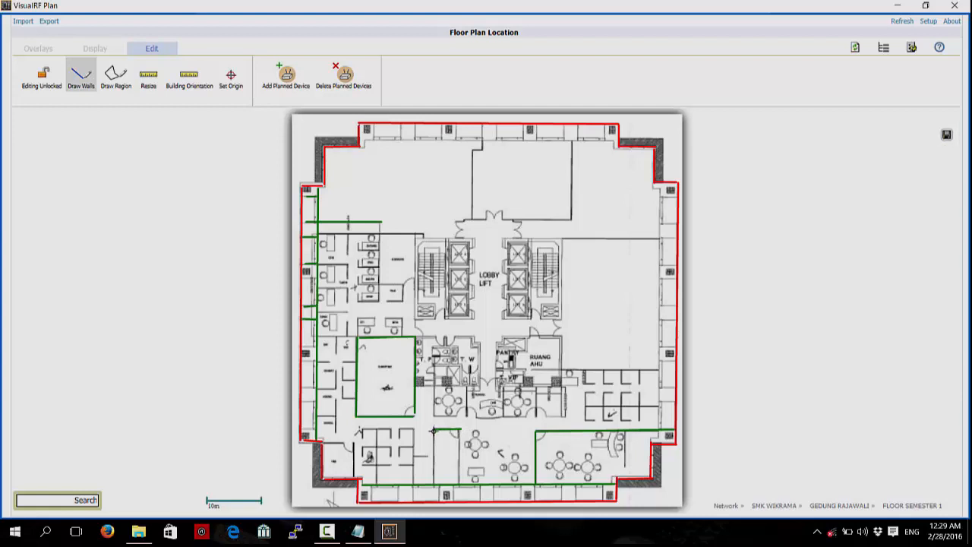
{"action": "left_click", "coordinate": [434, 484]}
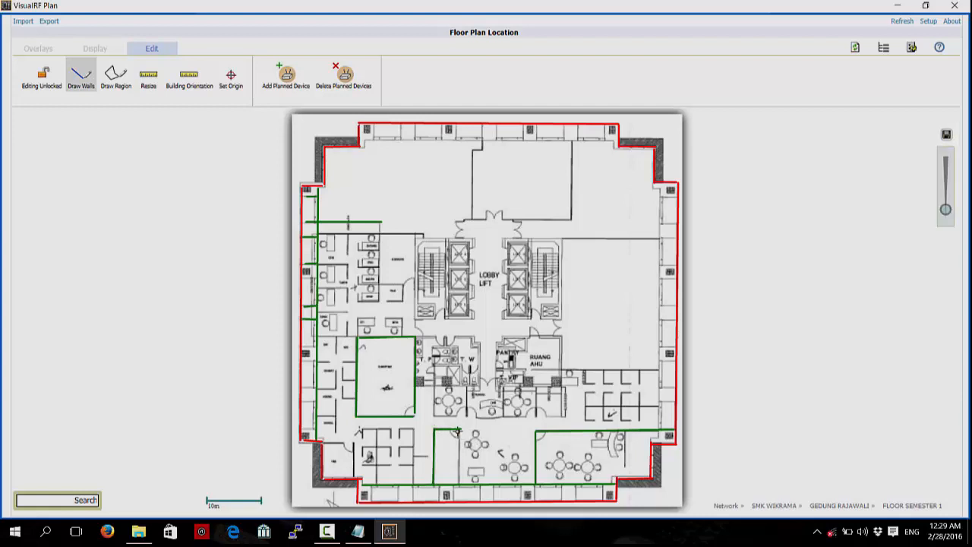
{"action": "left_click", "coordinate": [458, 483]}
Draw a wall down from the right end of the upper-left partition along the row of desks
{"action": "left_click", "coordinate": [379, 223]}
{"action": "left_click", "coordinate": [380, 286]}
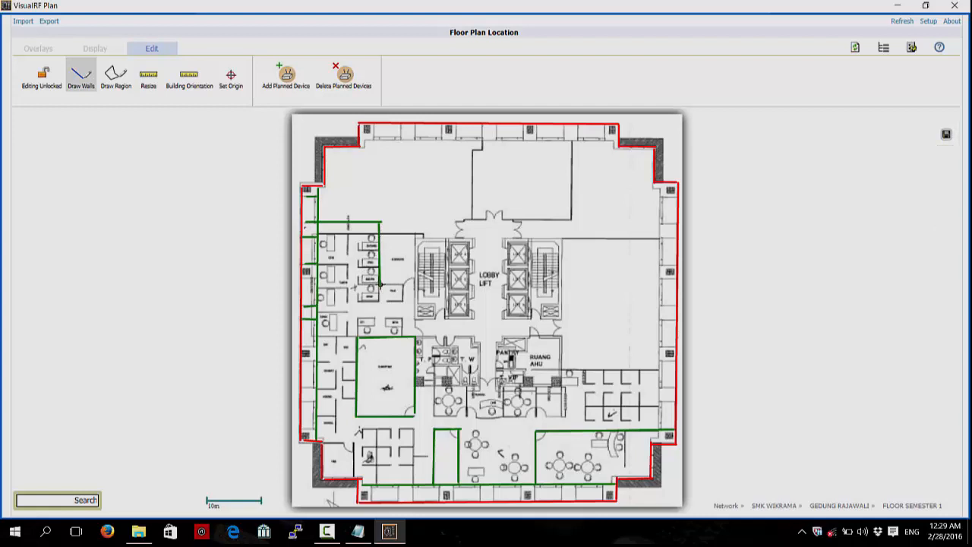
Enclose the small room beside the upper-left row of desks with lower, upper and right walls
{"action": "left_click", "coordinate": [414, 283]}
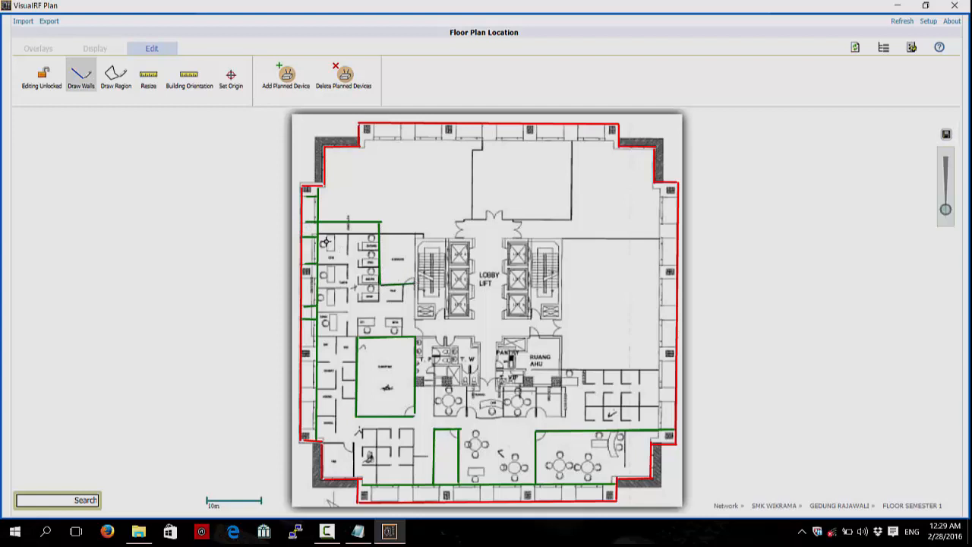
{"action": "left_click", "coordinate": [319, 235]}
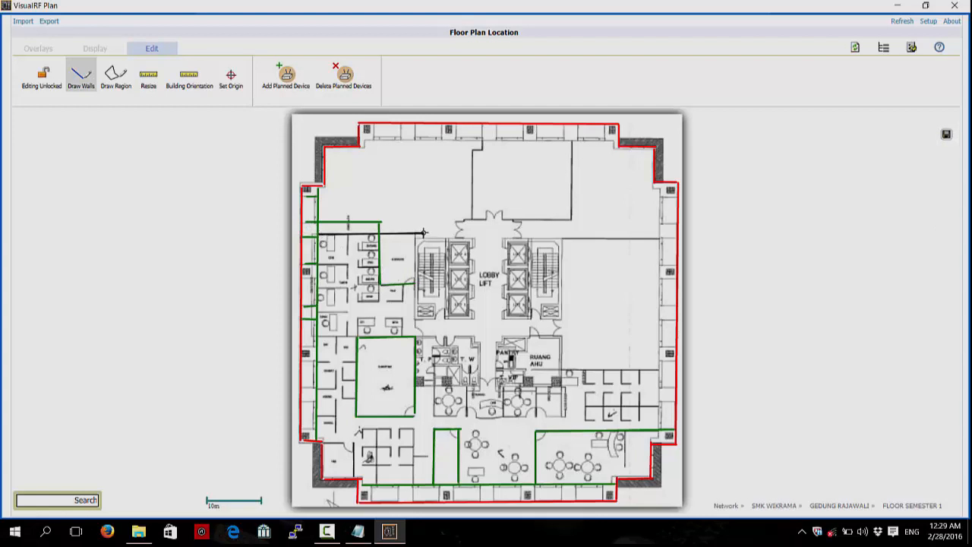
{"action": "left_click", "coordinate": [417, 236]}
{"action": "left_click", "coordinate": [416, 284]}
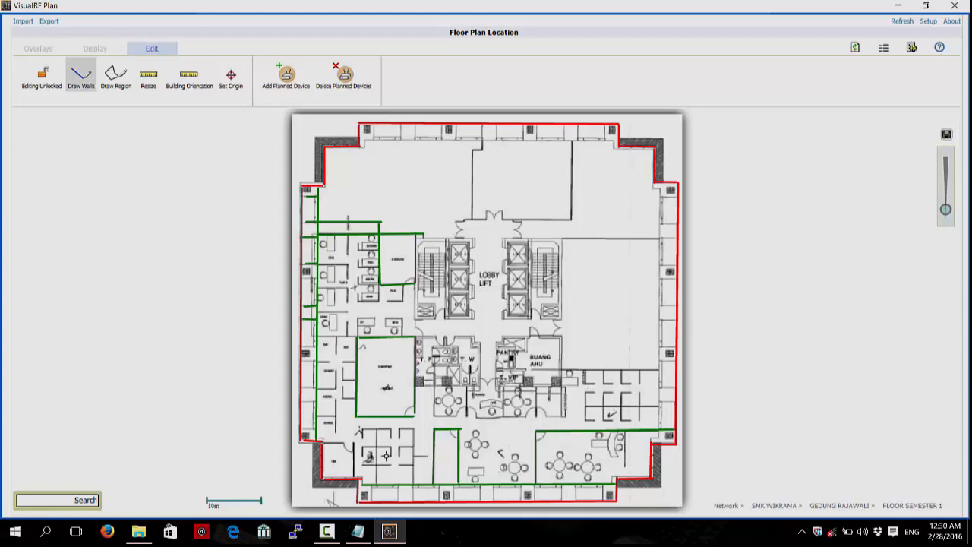
Trace the upper and right walls of the small room in the floorplan's lower-left corner
{"action": "left_click", "coordinate": [325, 442]}
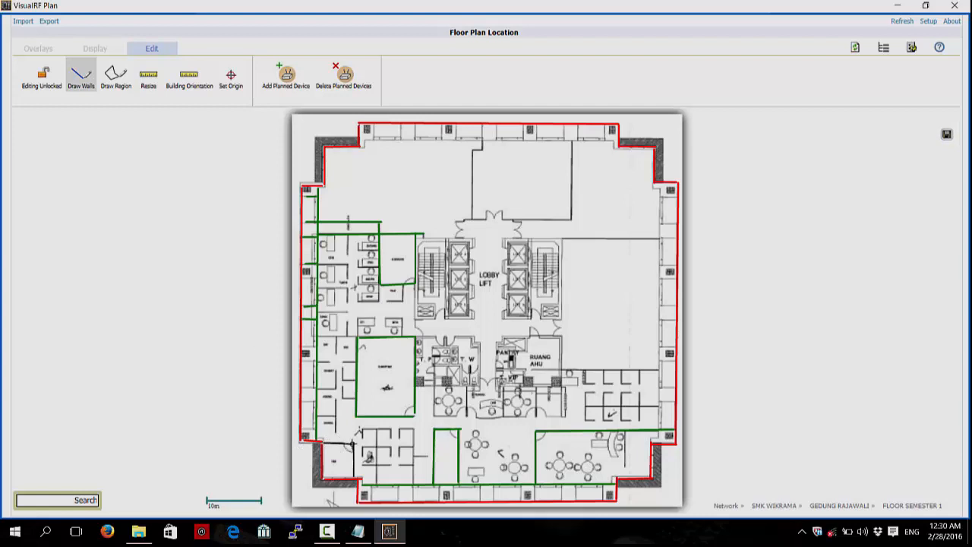
{"action": "left_click", "coordinate": [355, 442]}
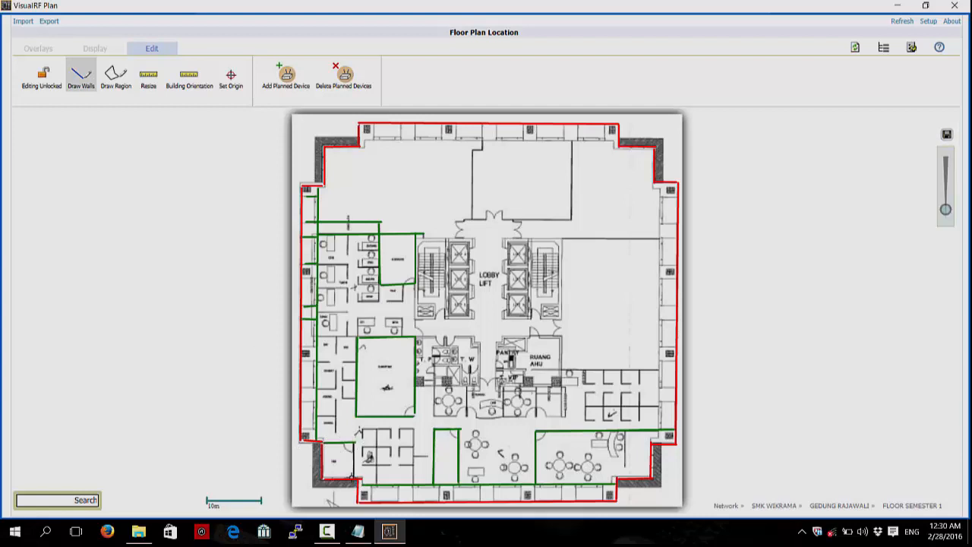
{"action": "left_click", "coordinate": [354, 475]}
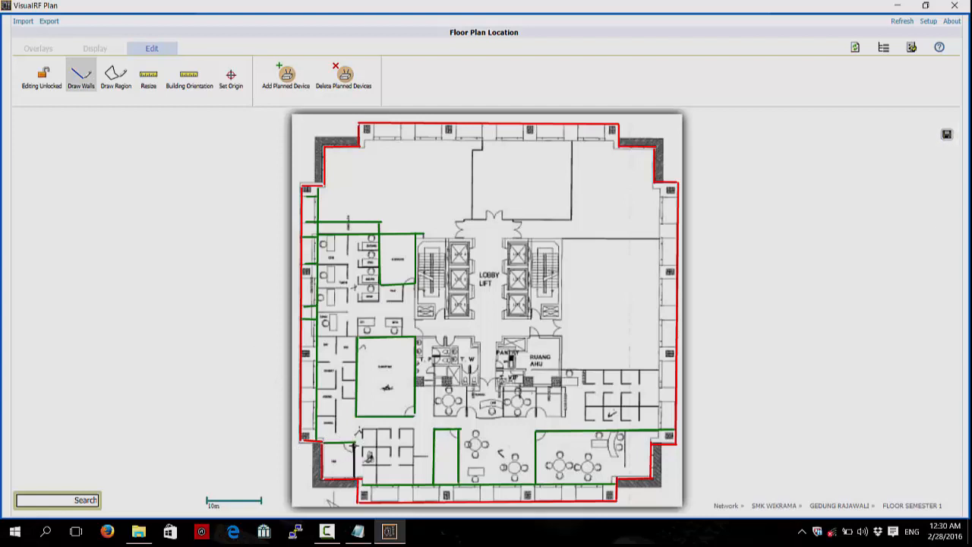
{"action": "left_click", "coordinate": [356, 442]}
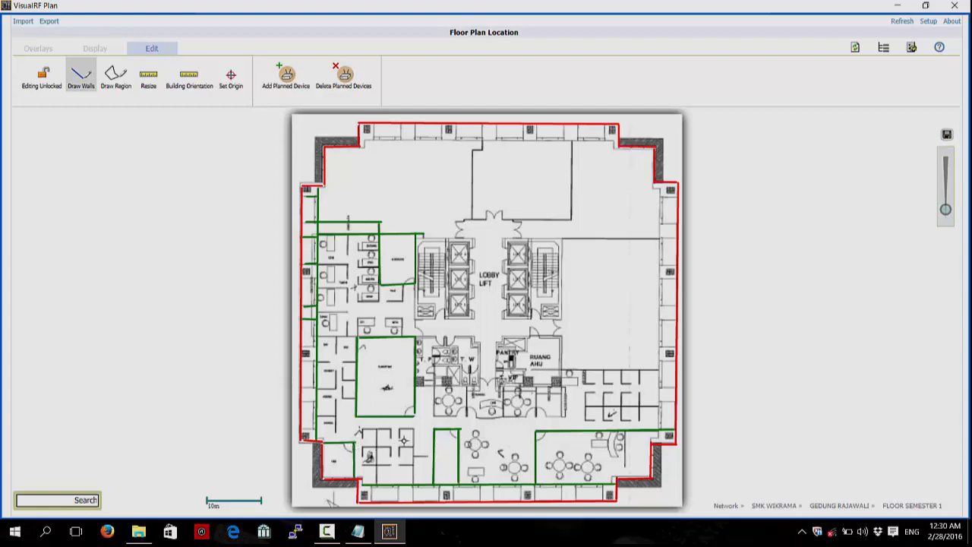
Enclose the row of small meeting rooms below the toilets and pantry with left, lower, right and upper walls
{"action": "left_click", "coordinate": [433, 387]}
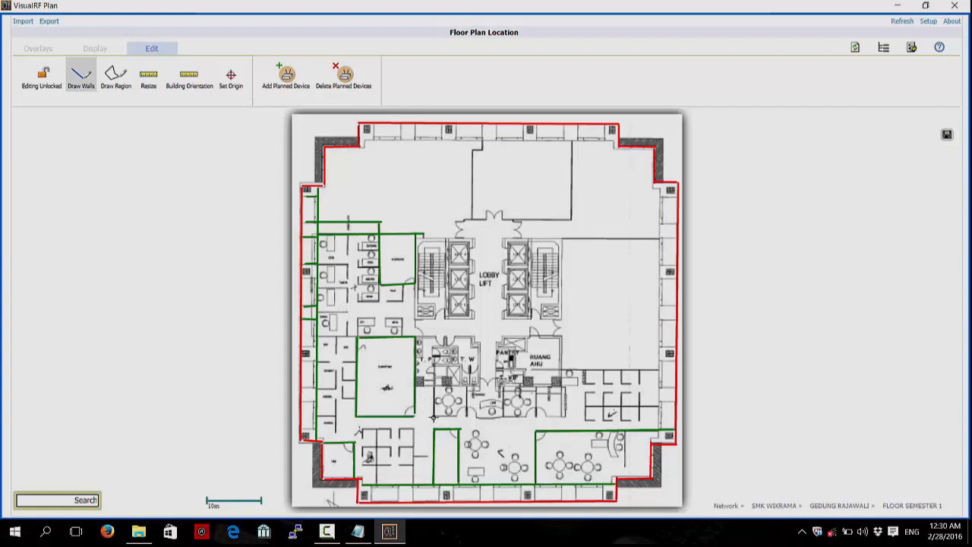
{"action": "left_click", "coordinate": [432, 414]}
{"action": "left_click", "coordinate": [434, 414]}
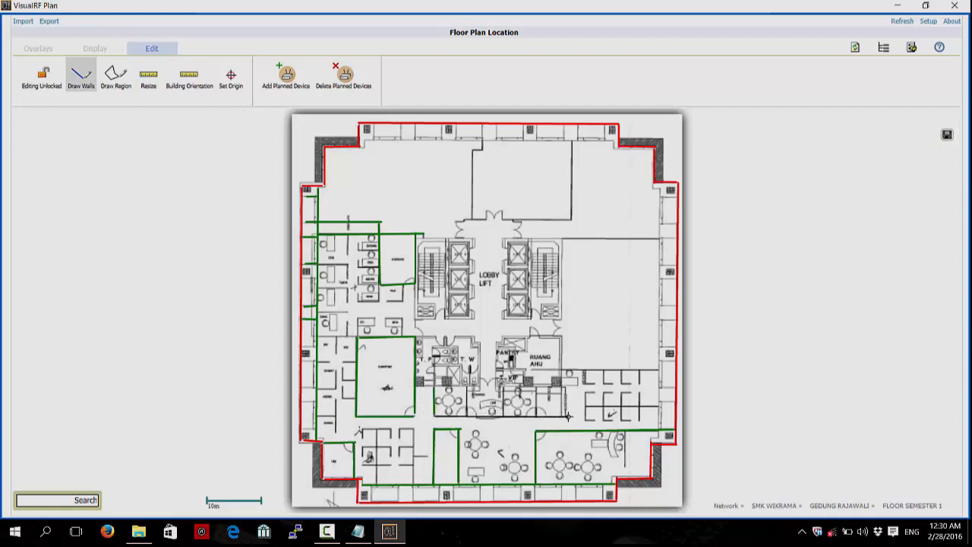
{"action": "left_click", "coordinate": [567, 416]}
{"action": "left_click", "coordinate": [563, 387]}
{"action": "left_click", "coordinate": [567, 415]}
{"action": "left_click", "coordinate": [436, 388]}
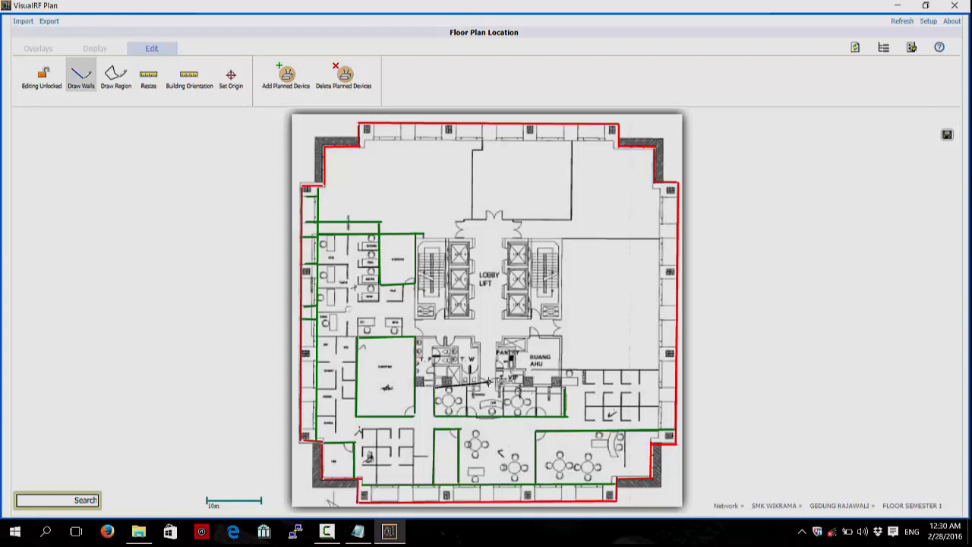
{"action": "left_click", "coordinate": [567, 387]}
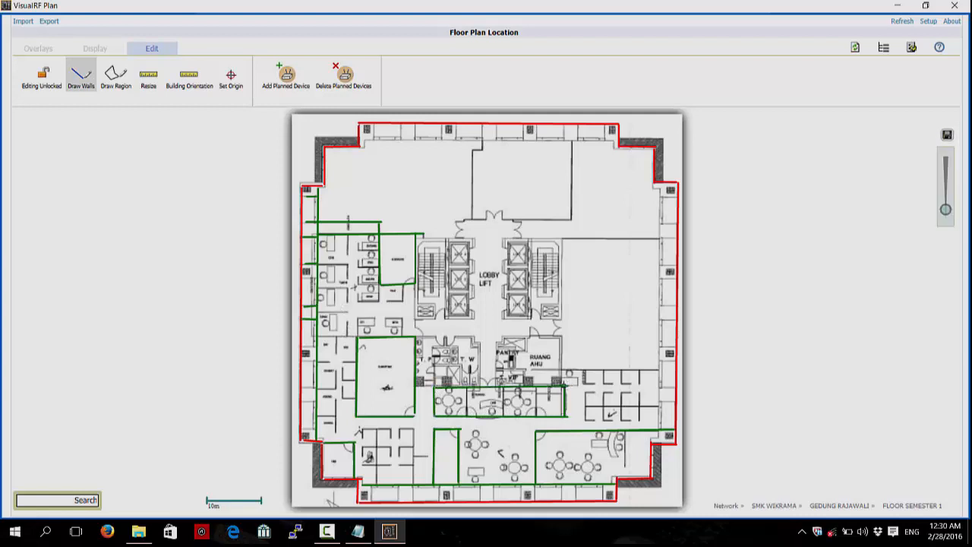
Draw a partition wall across the meeting room row, separating off its rightmost room
{"action": "left_click", "coordinate": [536, 388]}
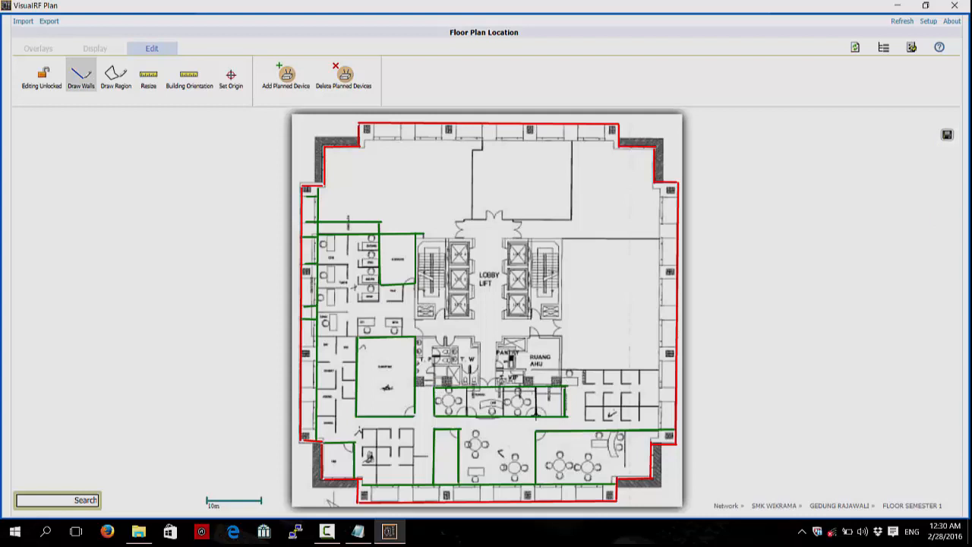
{"action": "left_click", "coordinate": [535, 416]}
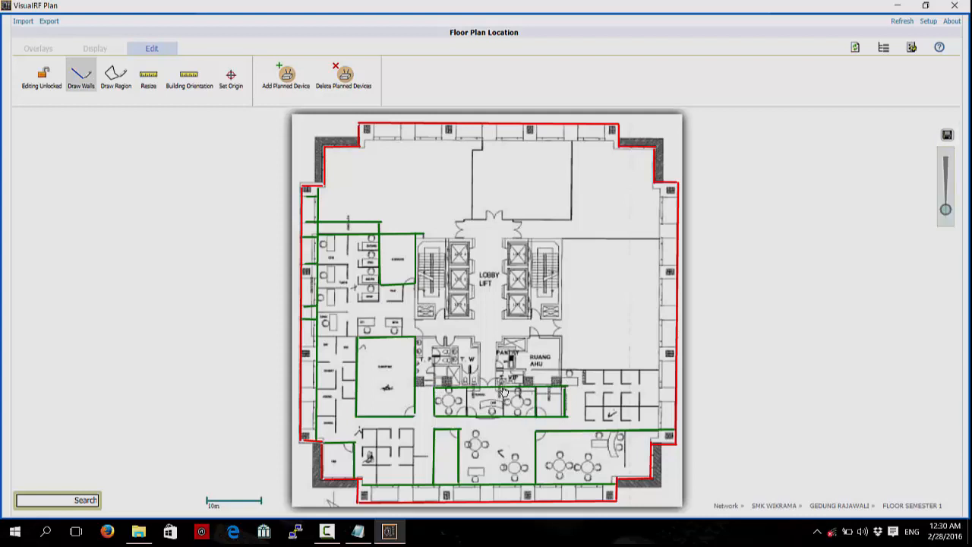
{"action": "key", "text": "Escape"}
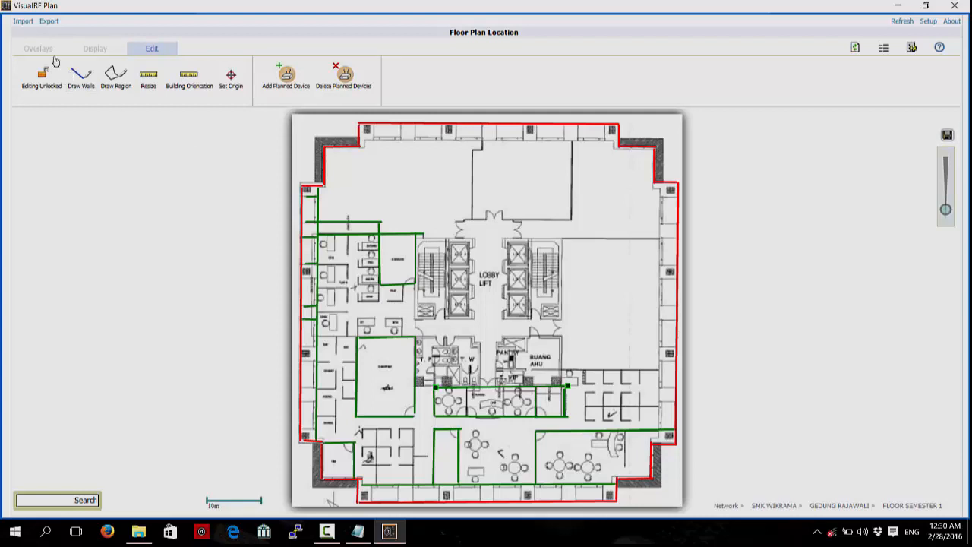
Draw a short wall up from the meeting room row's right end and a wall from there to the right outer wall
{"action": "left_click", "coordinate": [76, 76]}
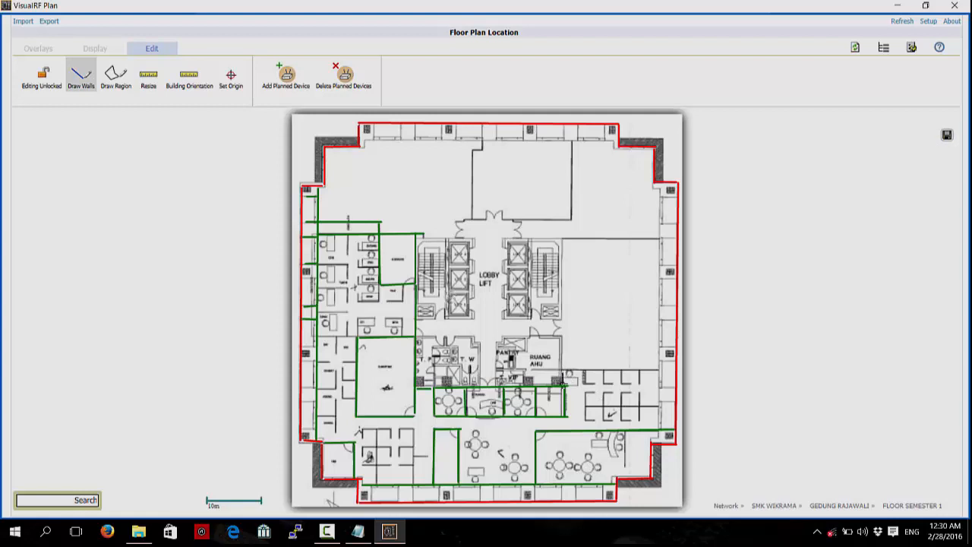
{"action": "left_click", "coordinate": [563, 369]}
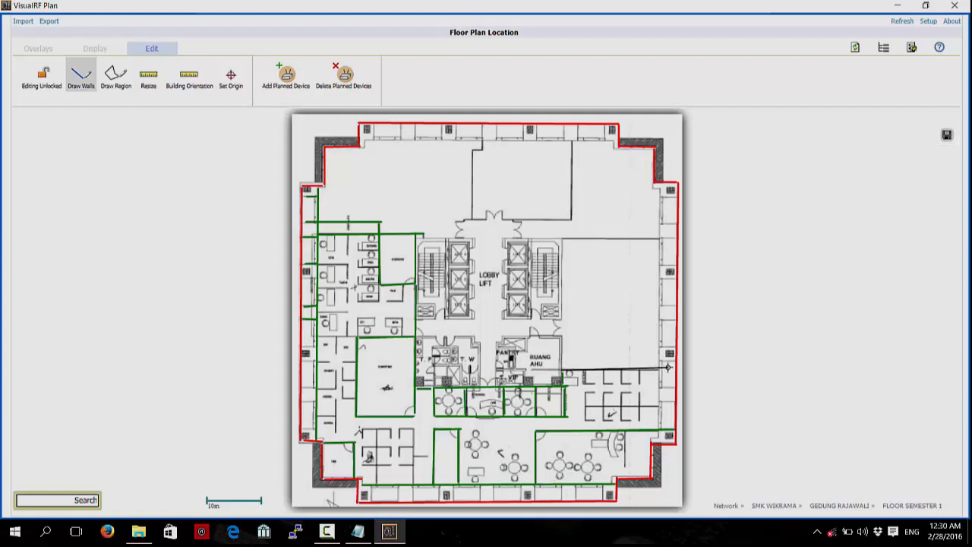
{"action": "left_click", "coordinate": [675, 370]}
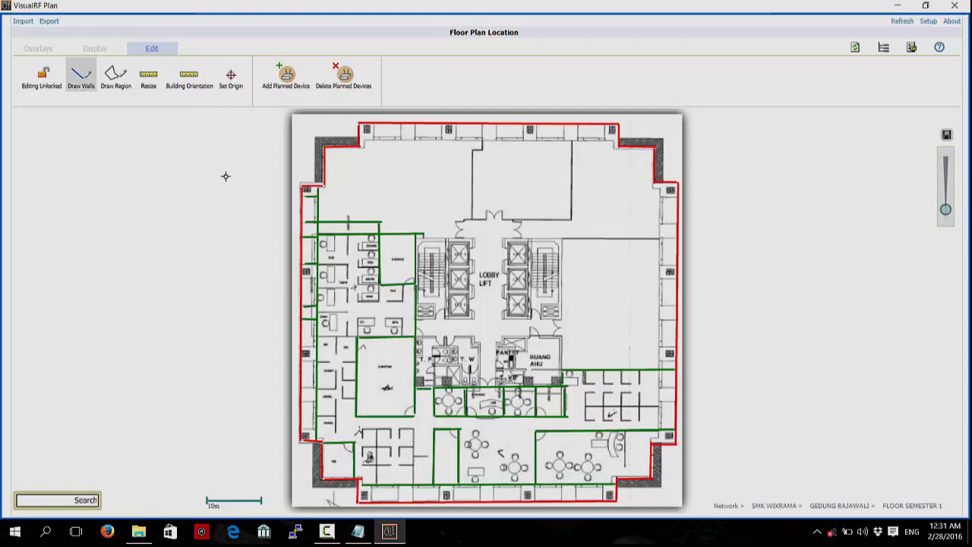
Open the planned device catalogue and browse the Aruba, Cisco, HP, Symbol and Sensors types
{"action": "left_click", "coordinate": [286, 80]}
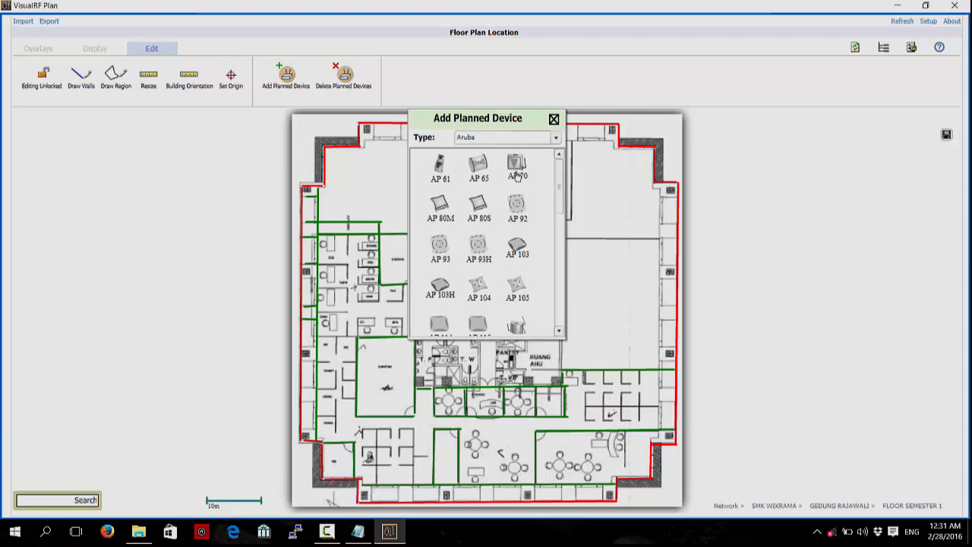
{"action": "scroll", "coordinate": [515, 175], "scroll_direction": "down", "scroll_amount": 1}
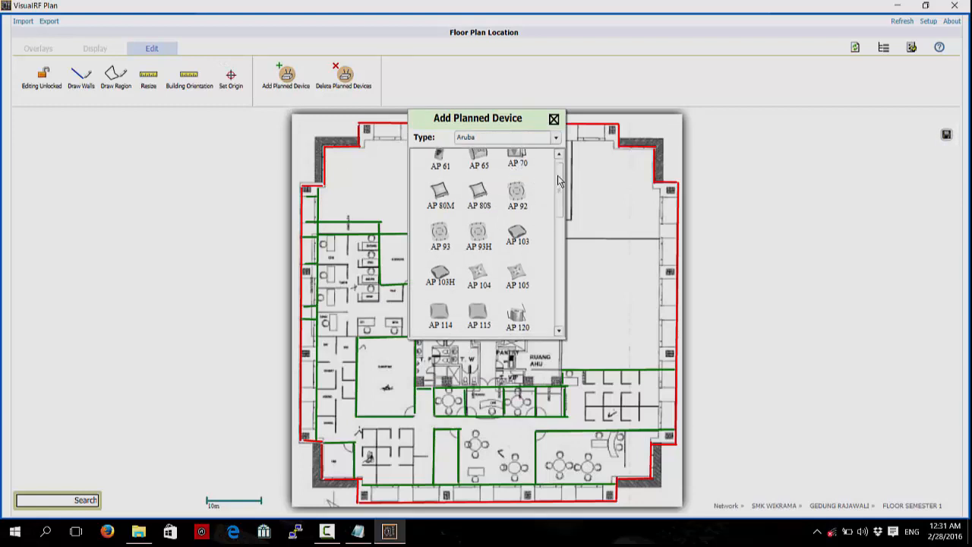
{"action": "mouse_move", "coordinate": [559, 180]}
{"action": "left_mouse_down"}
{"action": "mouse_move", "coordinate": [568, 302]}
{"action": "mouse_move", "coordinate": [560, 175]}
{"action": "left_mouse_up"}
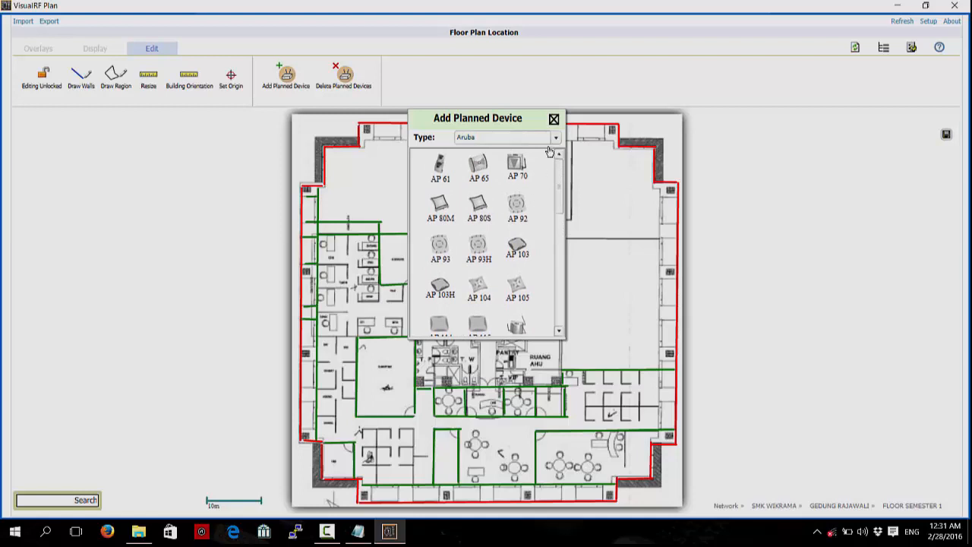
{"action": "left_click", "coordinate": [554, 139]}
{"action": "left_click", "coordinate": [545, 165]}
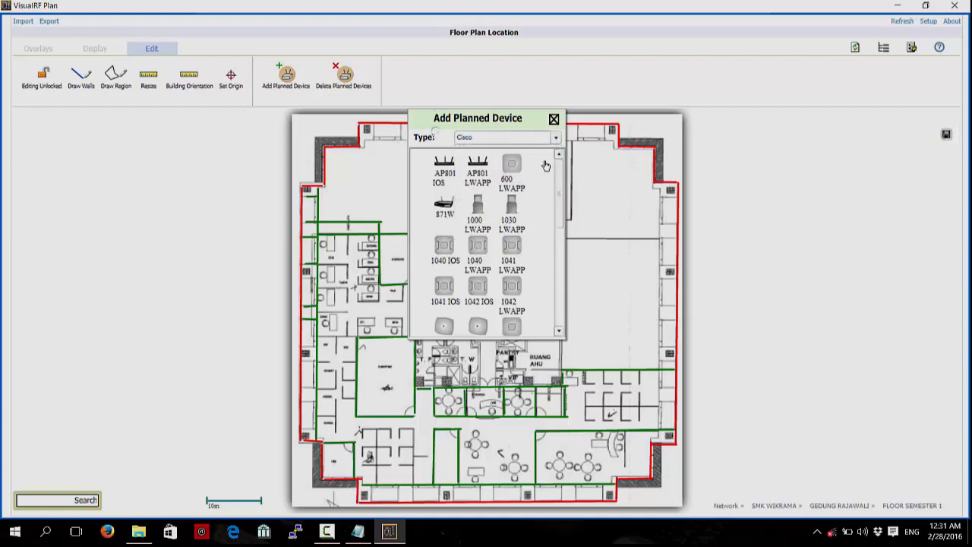
{"action": "scroll", "coordinate": [535, 160], "scroll_direction": "down", "scroll_amount": 1}
{"action": "left_click", "coordinate": [507, 138]}
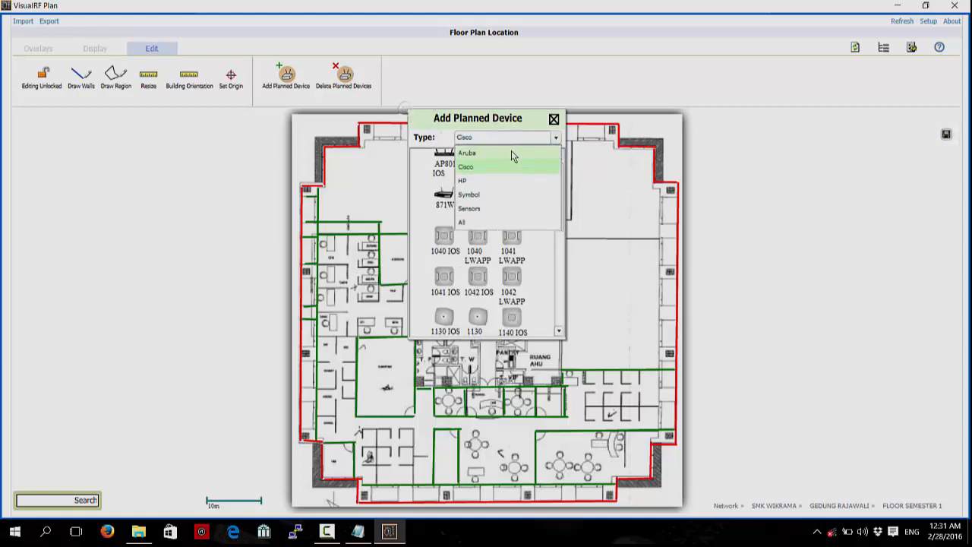
{"action": "left_click", "coordinate": [512, 152]}
{"action": "left_click", "coordinate": [517, 140]}
{"action": "left_click", "coordinate": [522, 180]}
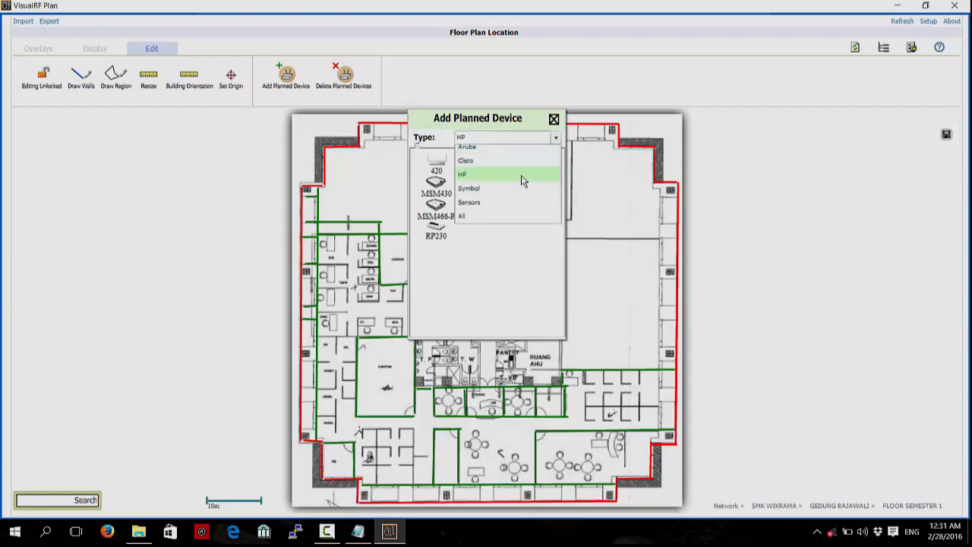
{"action": "left_click", "coordinate": [527, 141]}
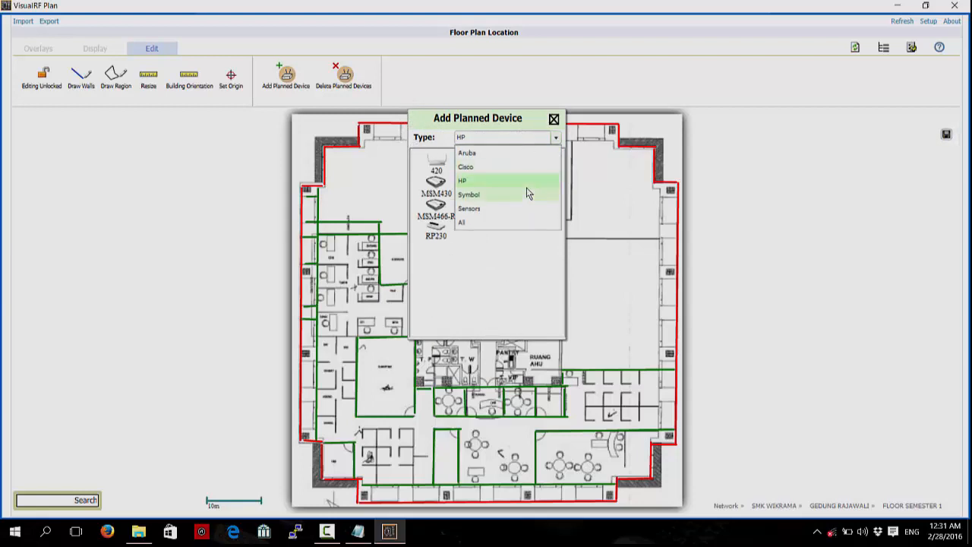
{"action": "left_click", "coordinate": [526, 188]}
{"action": "left_click", "coordinate": [524, 140]}
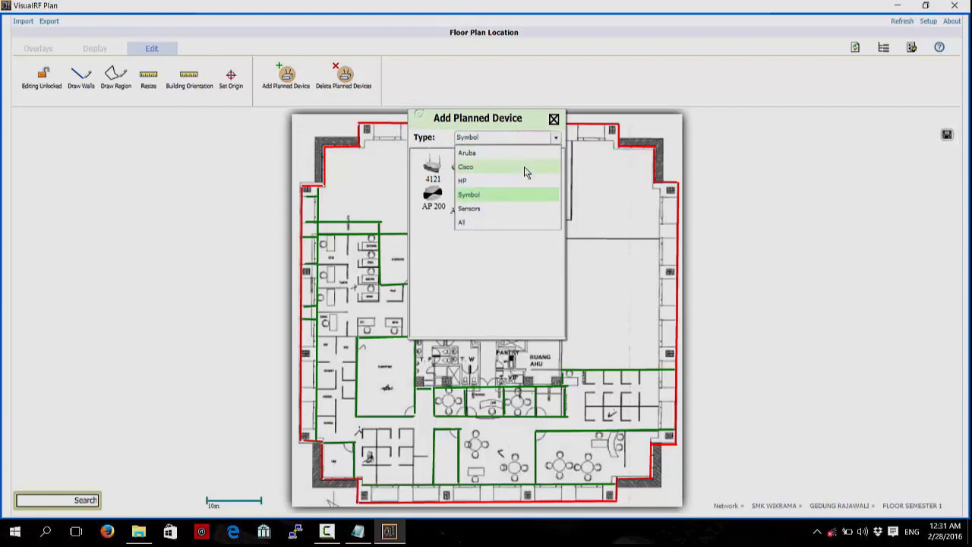
{"action": "left_click", "coordinate": [524, 208]}
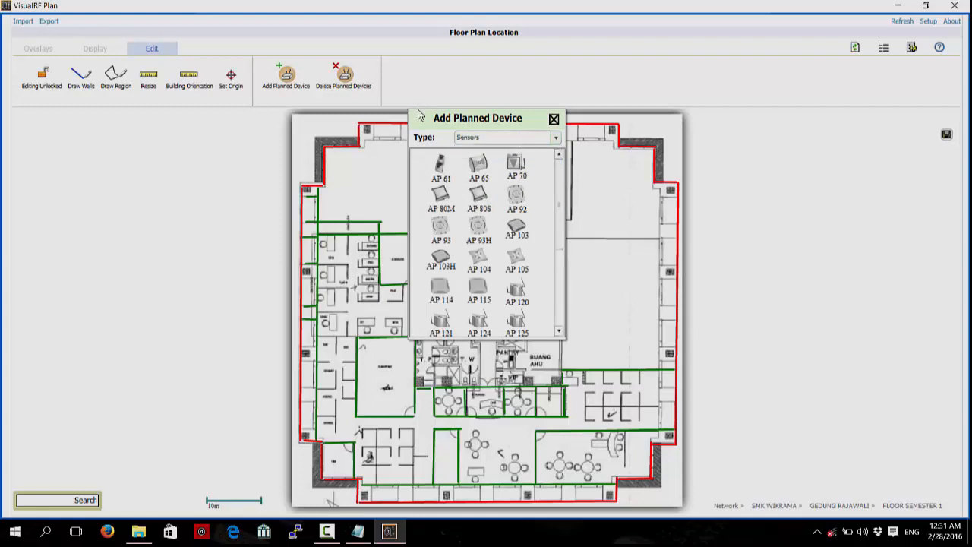
{"action": "left_click", "coordinate": [524, 142]}
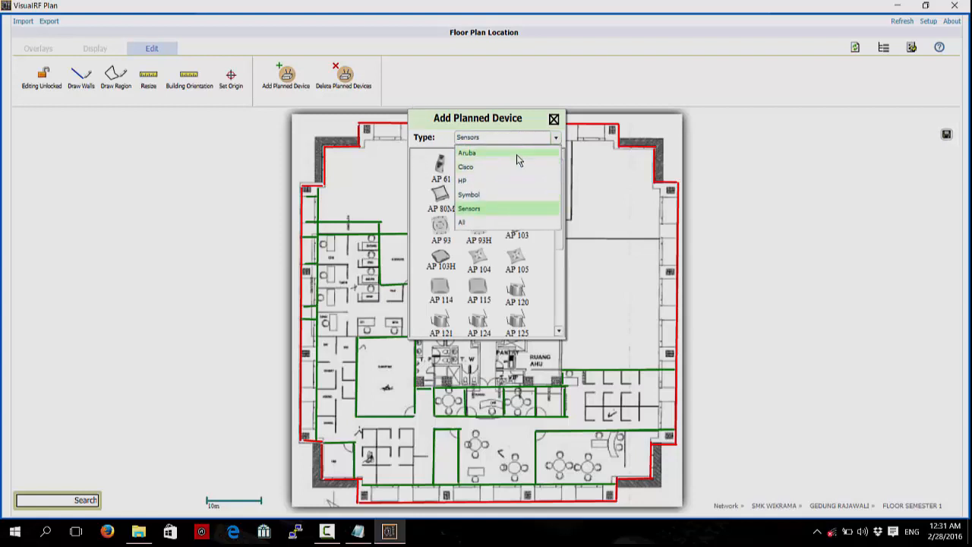
Place an Aruba AP 205 in the lower-right meeting room with radios 11n 2.4 GHz and 11ac 5 GHz
{"action": "left_click", "coordinate": [516, 154]}
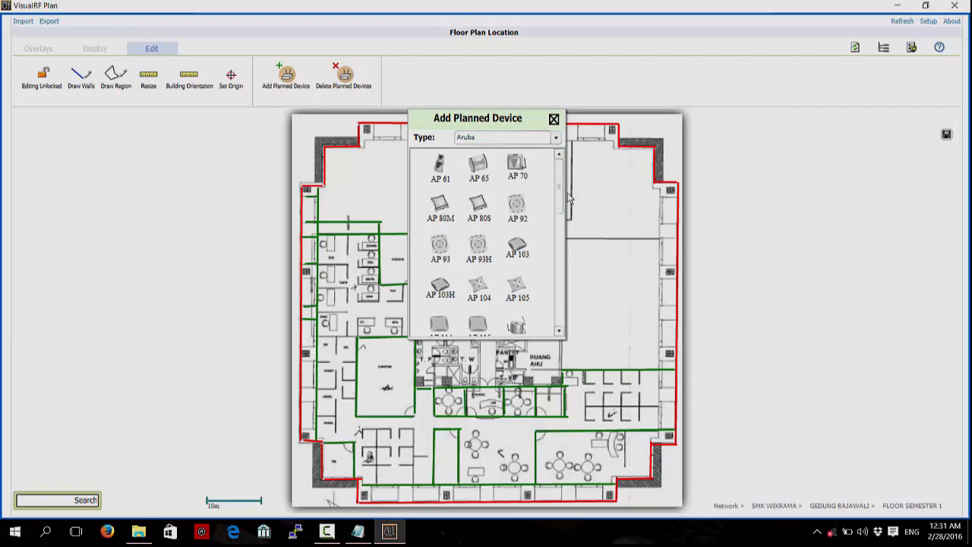
{"action": "scroll", "coordinate": [448, 161], "scroll_direction": "down", "scroll_amount": 2}
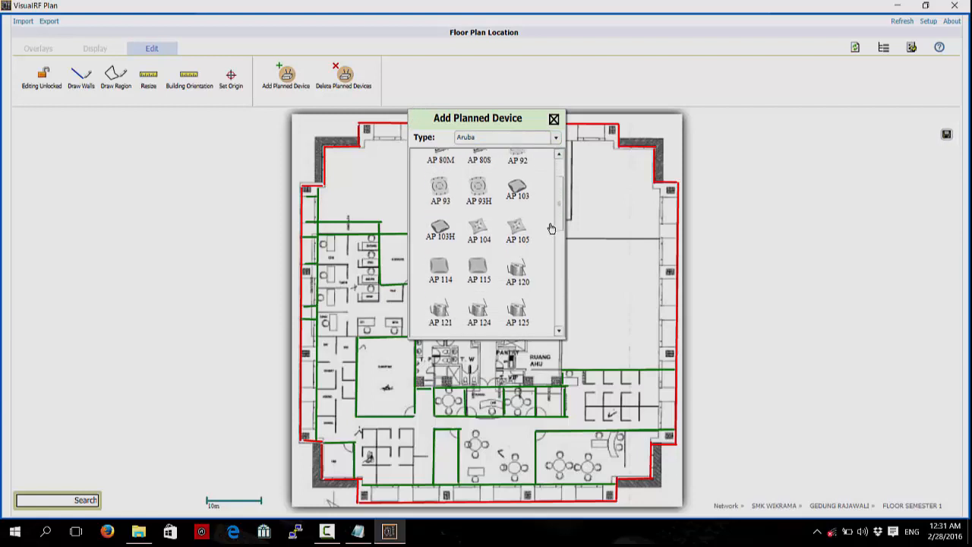
{"action": "left_click_drag", "start_coordinate": [556, 217], "coordinate": [558, 281]}
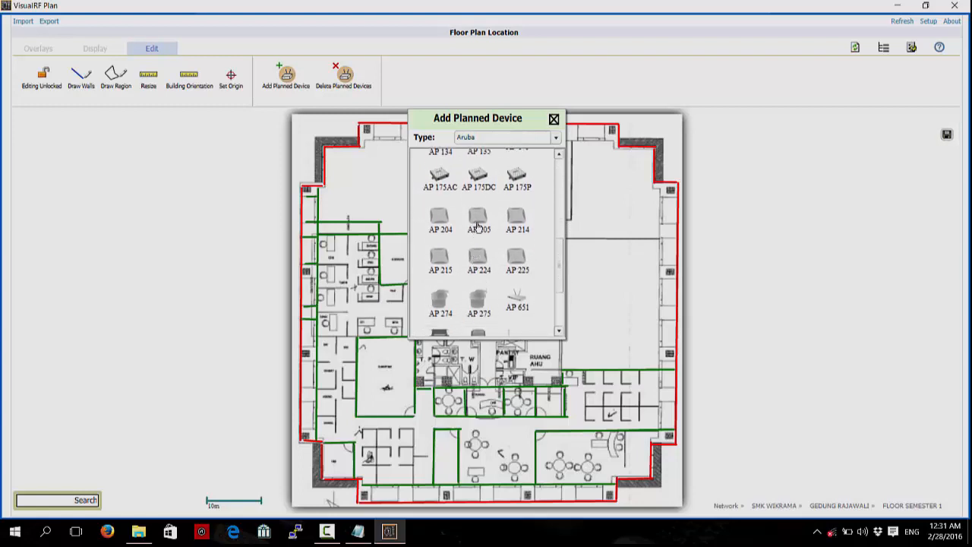
{"action": "left_click_drag", "start_coordinate": [478, 224], "coordinate": [563, 436]}
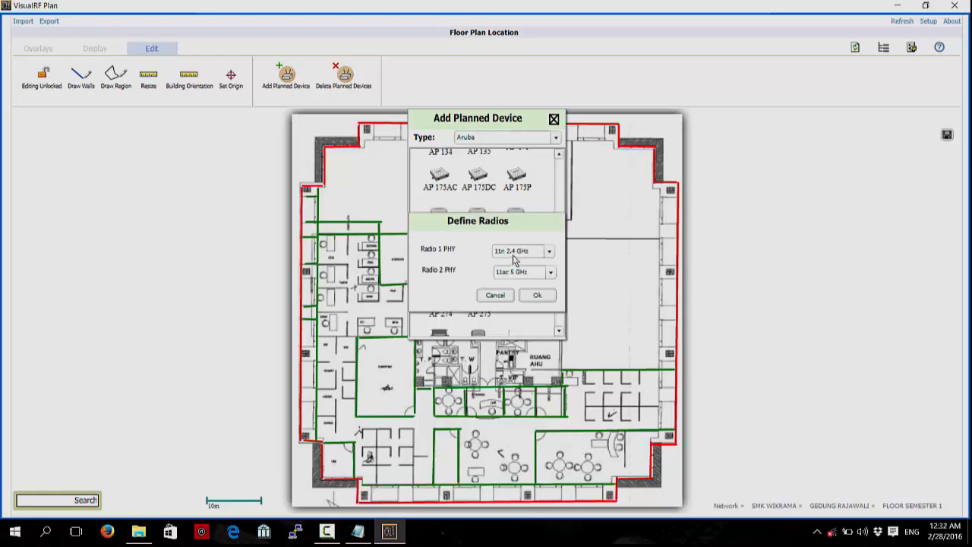
{"action": "left_click", "coordinate": [537, 295]}
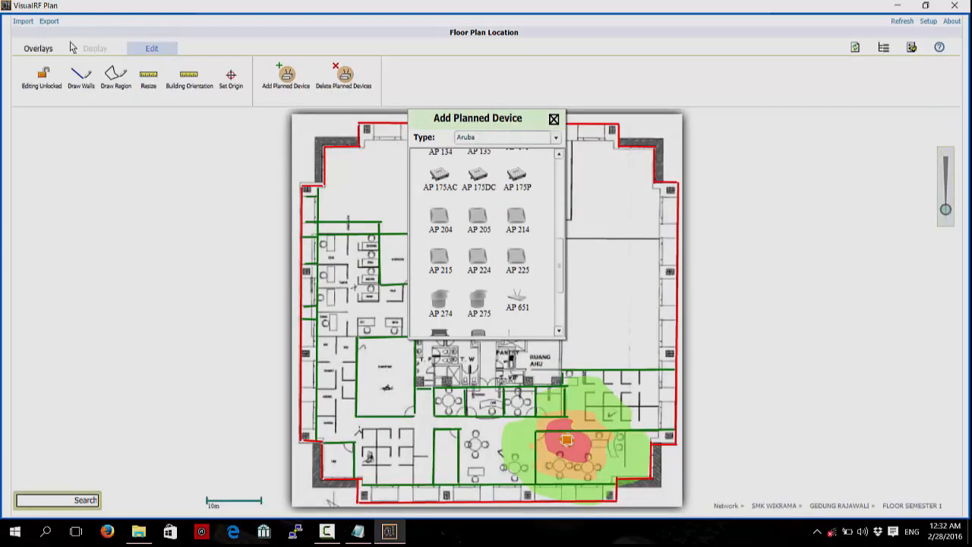
Set the heatmap overlay's signal cutoff to -95 dBm
{"action": "left_click", "coordinate": [38, 47]}
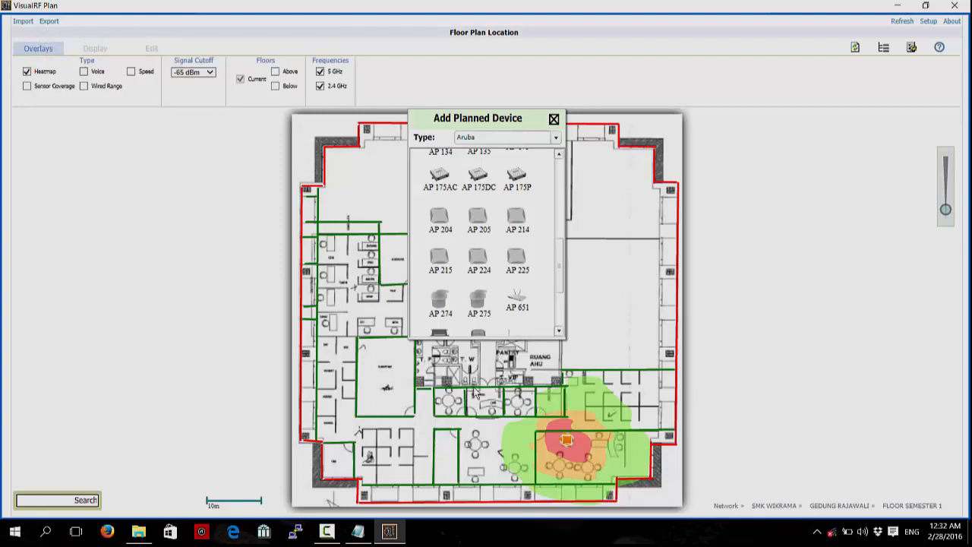
{"action": "left_click", "coordinate": [195, 74]}
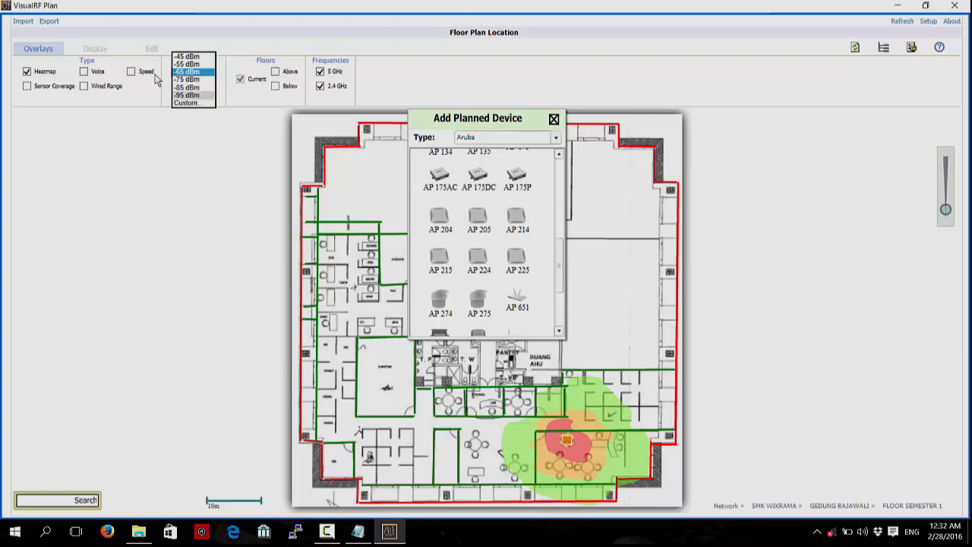
{"action": "left_click", "coordinate": [194, 95]}
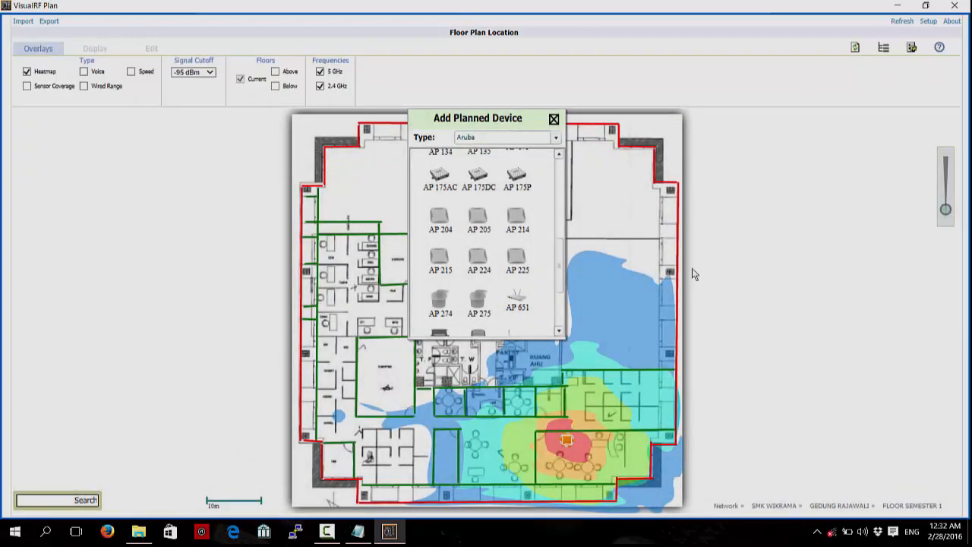
Set the heatmap signal cutoff to -65 dBm and place an Aruba AP 225 in the cubicle room above the lower-right meeting room
{"action": "left_click", "coordinate": [180, 74]}
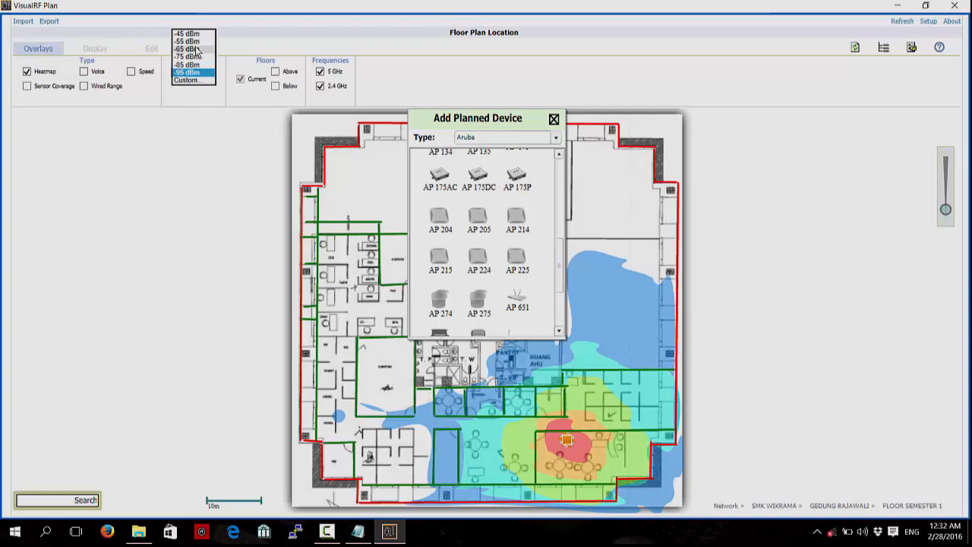
{"action": "left_click", "coordinate": [194, 50]}
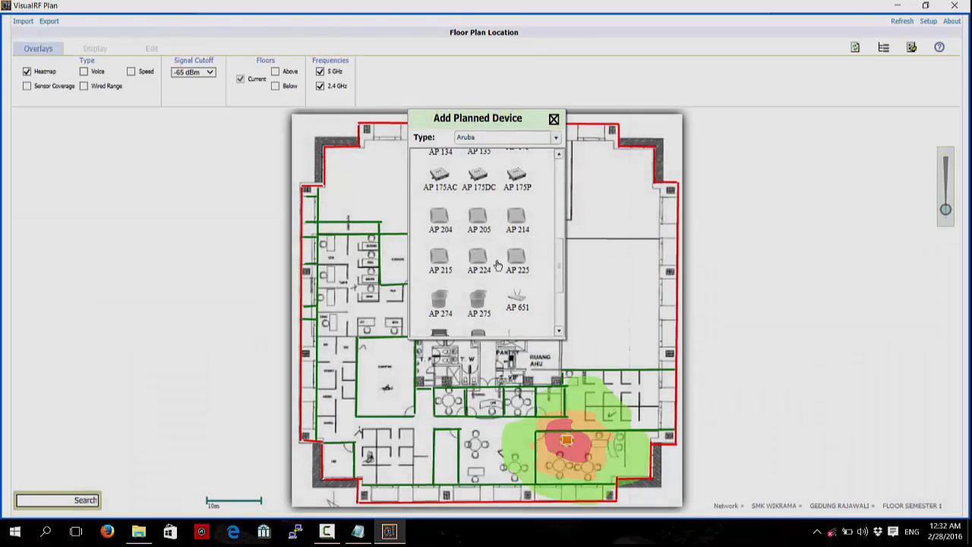
{"action": "left_click_drag", "start_coordinate": [513, 266], "coordinate": [612, 395]}
{"action": "left_click", "coordinate": [537, 337]}
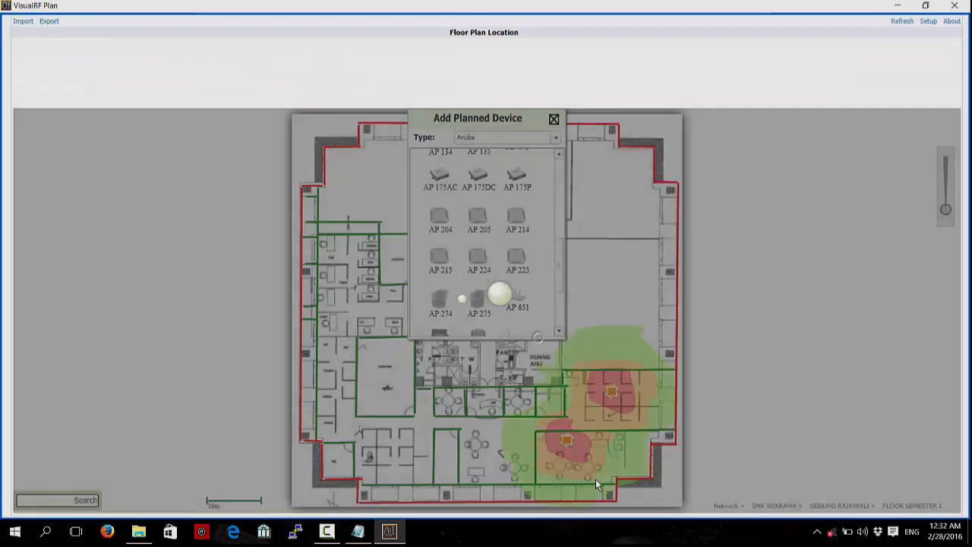
Move the meeting room AP toward that room's left wall and the cubicle room AP down and right, saving the new positions
{"action": "left_click_drag", "start_coordinate": [568, 444], "coordinate": [549, 452]}
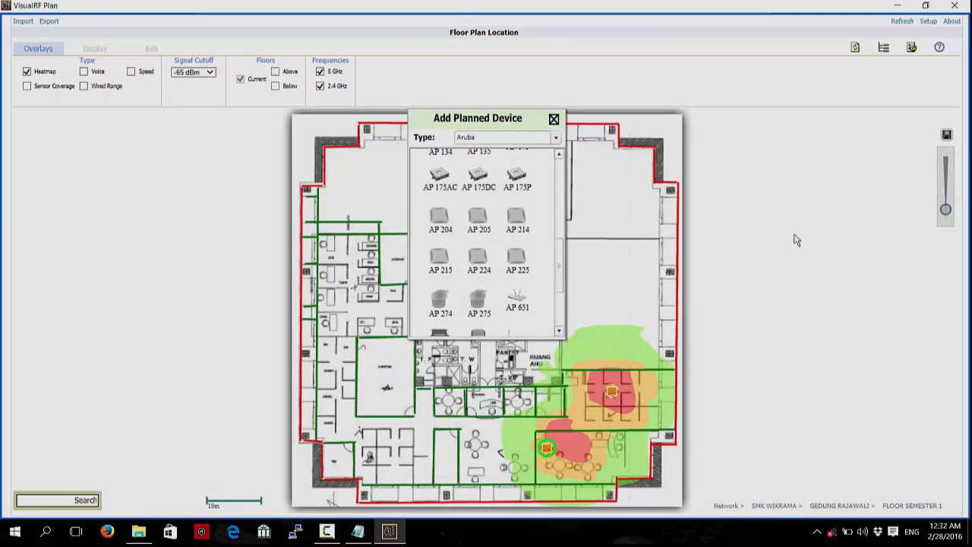
{"action": "left_click", "coordinate": [946, 136]}
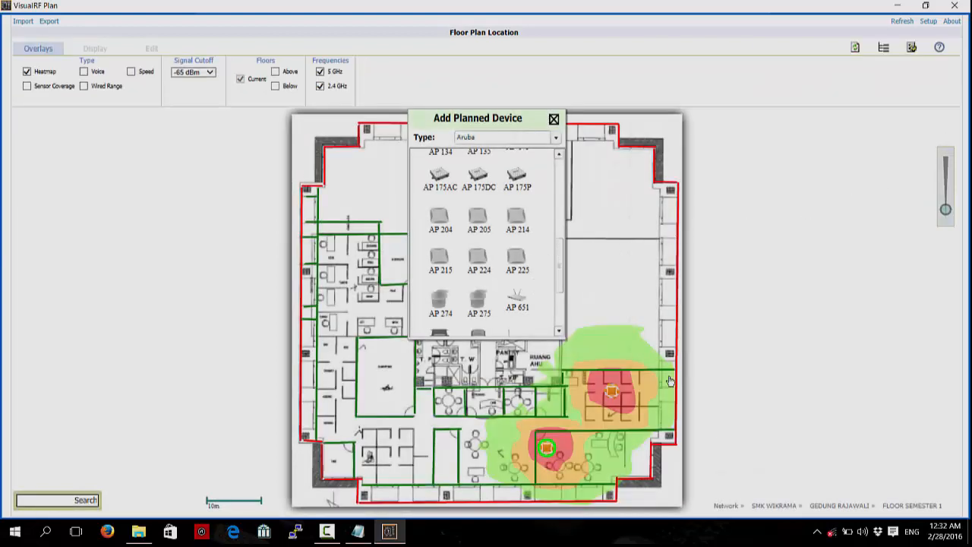
{"action": "left_click", "coordinate": [618, 396]}
{"action": "left_click_drag", "start_coordinate": [619, 396], "coordinate": [621, 405]}
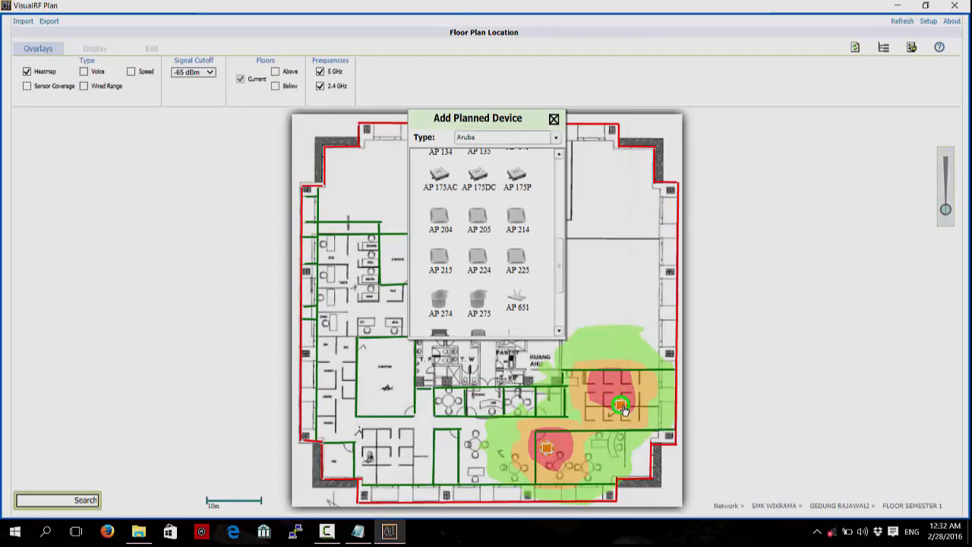
{"action": "left_click", "coordinate": [946, 135]}
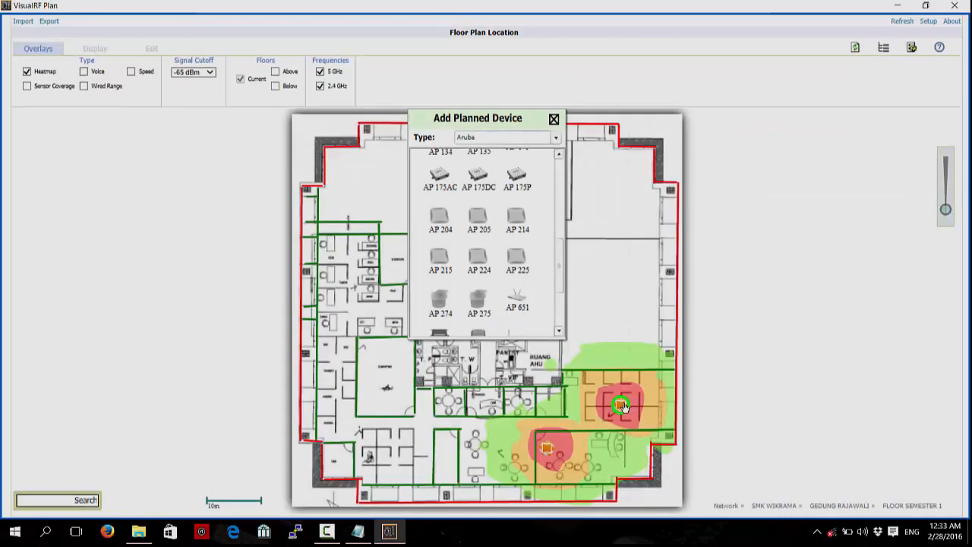
{"action": "left_click_drag", "start_coordinate": [622, 405], "coordinate": [630, 411]}
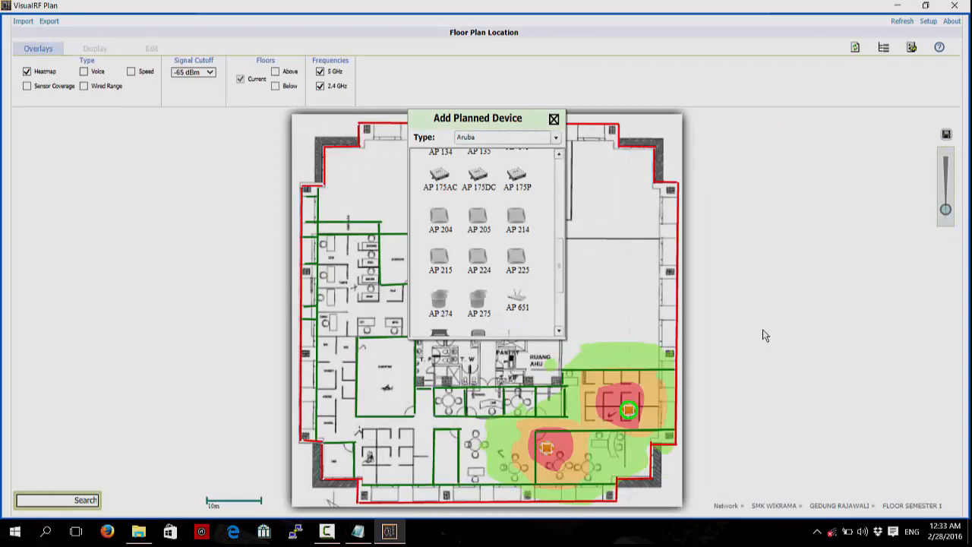
{"action": "left_click", "coordinate": [946, 136]}
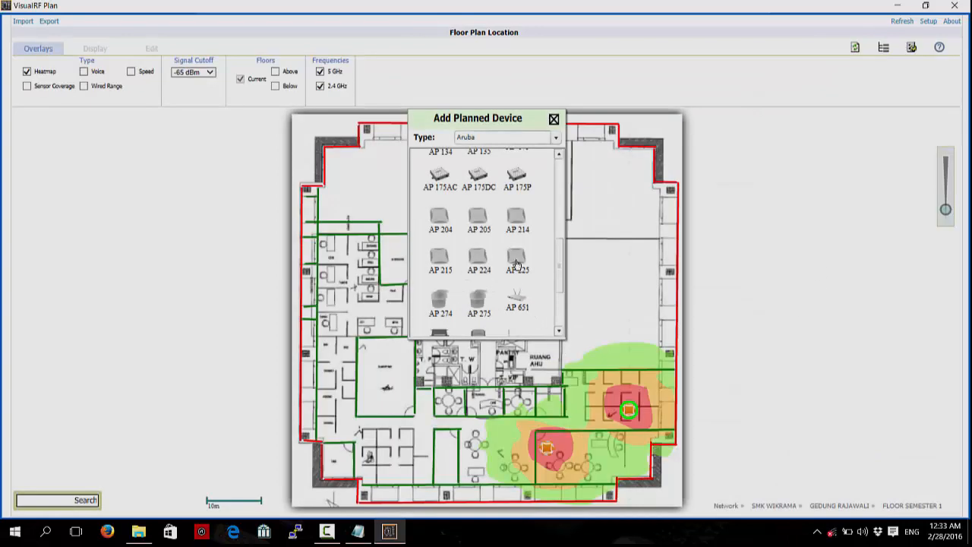
Place an Aruba AP 205 in the large walled room on the floorplan's left side, accepting the default radios
{"action": "left_click_drag", "start_coordinate": [516, 263], "coordinate": [442, 445]}
{"action": "left_click", "coordinate": [554, 119]}
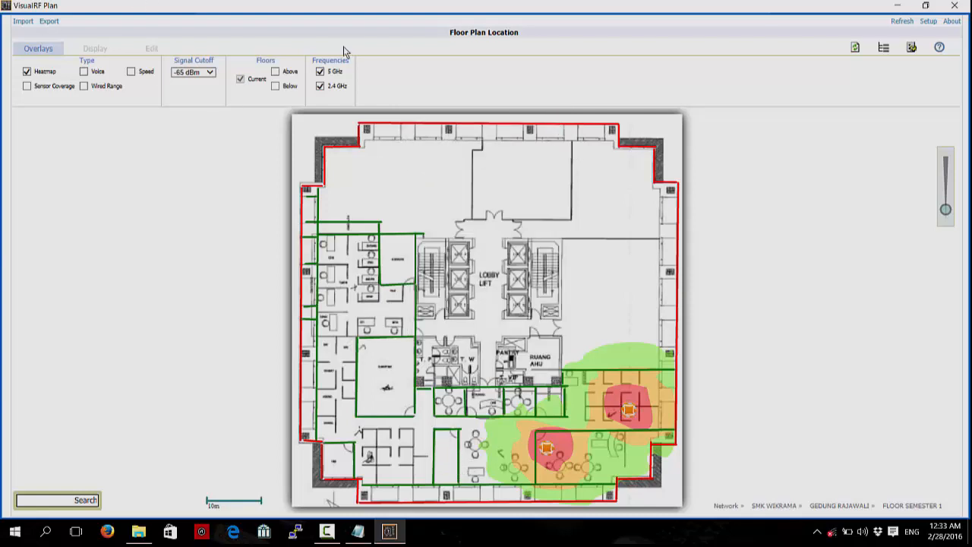
{"action": "left_click", "coordinate": [154, 48]}
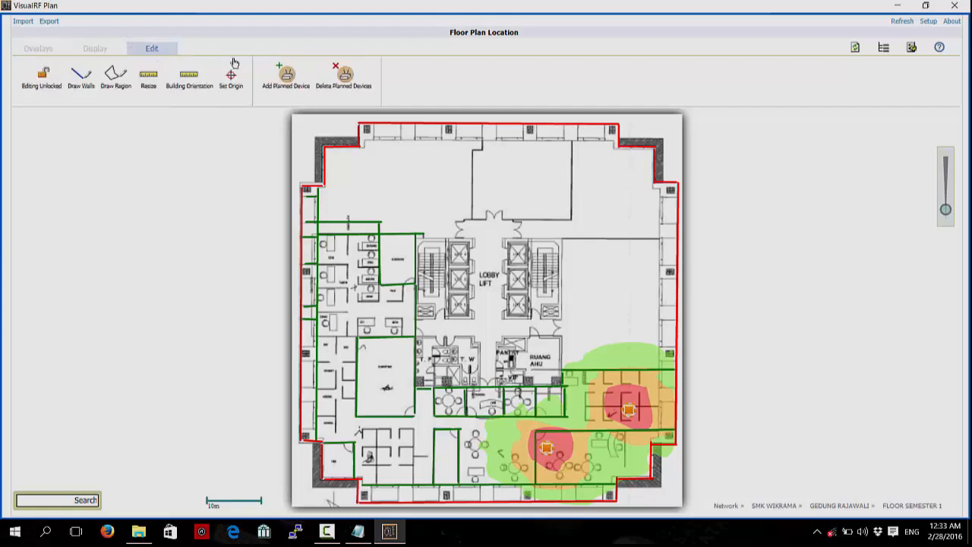
{"action": "left_click", "coordinate": [287, 76]}
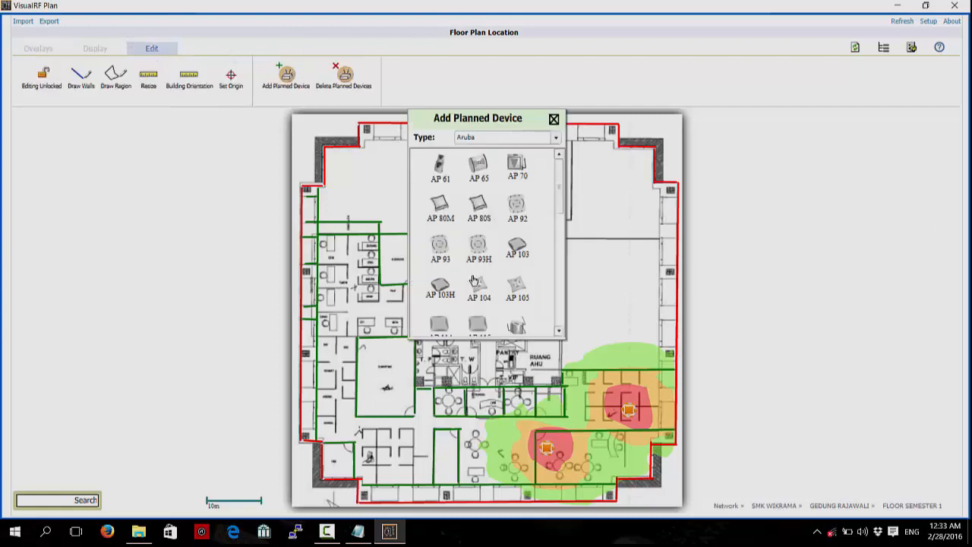
{"action": "scroll", "coordinate": [483, 300], "scroll_direction": "down", "scroll_amount": 3}
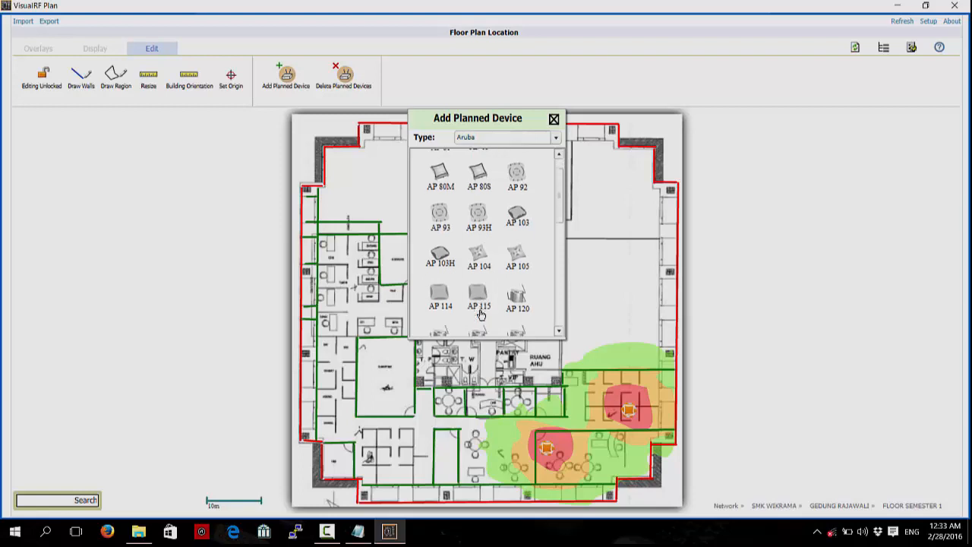
{"action": "scroll", "coordinate": [482, 312], "scroll_direction": "down", "scroll_amount": 1}
{"action": "scroll", "coordinate": [480, 220], "scroll_direction": "up", "scroll_amount": 1}
{"action": "scroll", "coordinate": [486, 199], "scroll_direction": "down", "scroll_amount": 1}
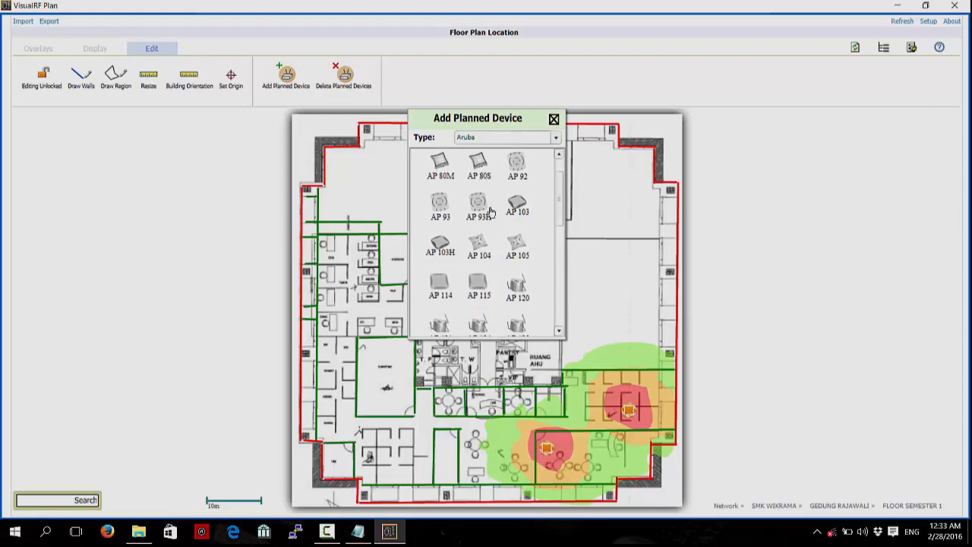
{"action": "scroll", "coordinate": [531, 281], "scroll_direction": "down", "scroll_amount": 1}
{"action": "scroll", "coordinate": [448, 272], "scroll_direction": "down", "scroll_amount": 5}
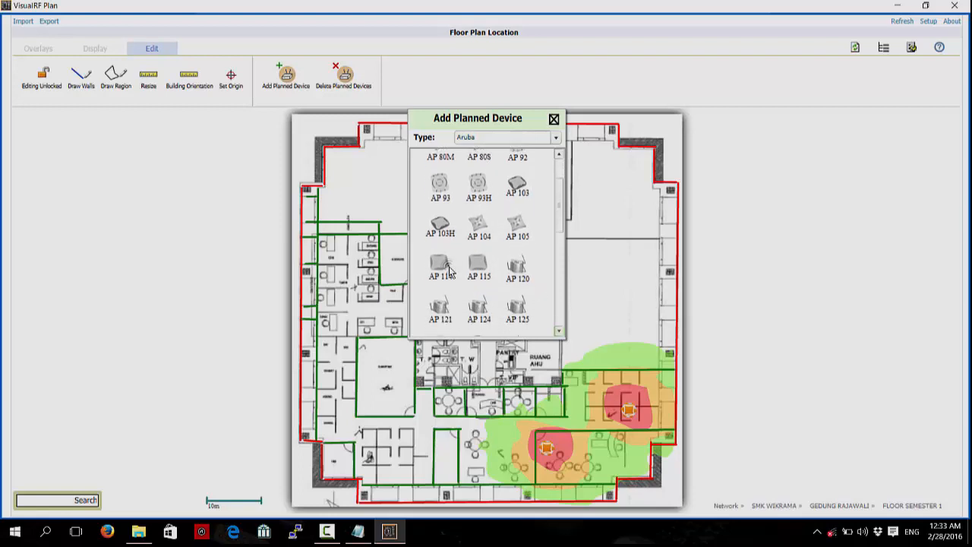
{"action": "scroll", "coordinate": [463, 283], "scroll_direction": "down", "scroll_amount": 4}
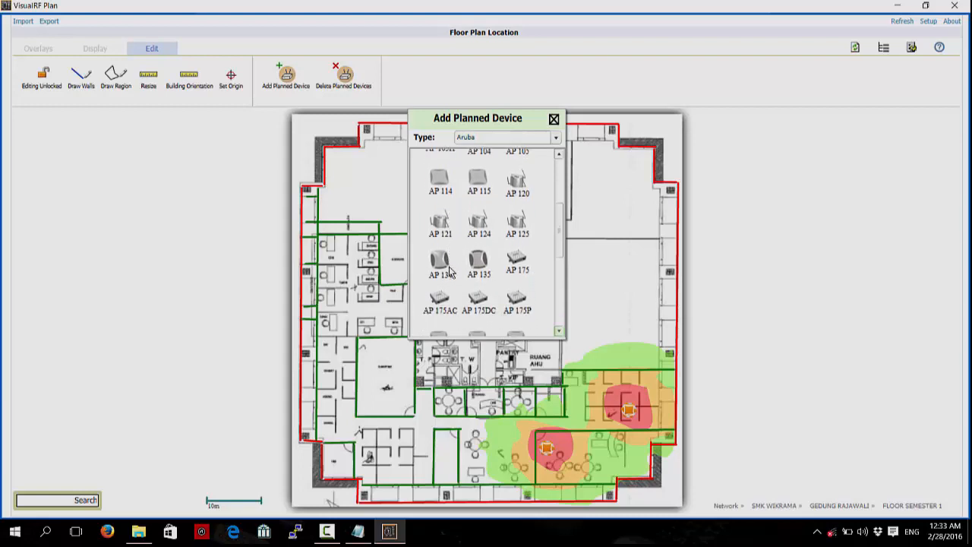
{"action": "left_click_drag", "start_coordinate": [479, 293], "coordinate": [442, 429]}
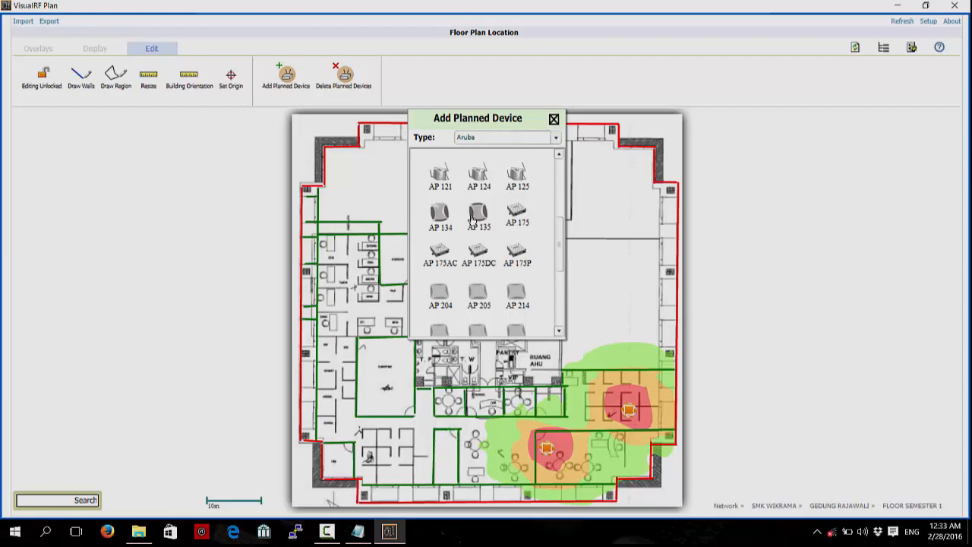
{"action": "left_click_drag", "start_coordinate": [477, 306], "coordinate": [295, 288]}
{"action": "left_click", "coordinate": [537, 338]}
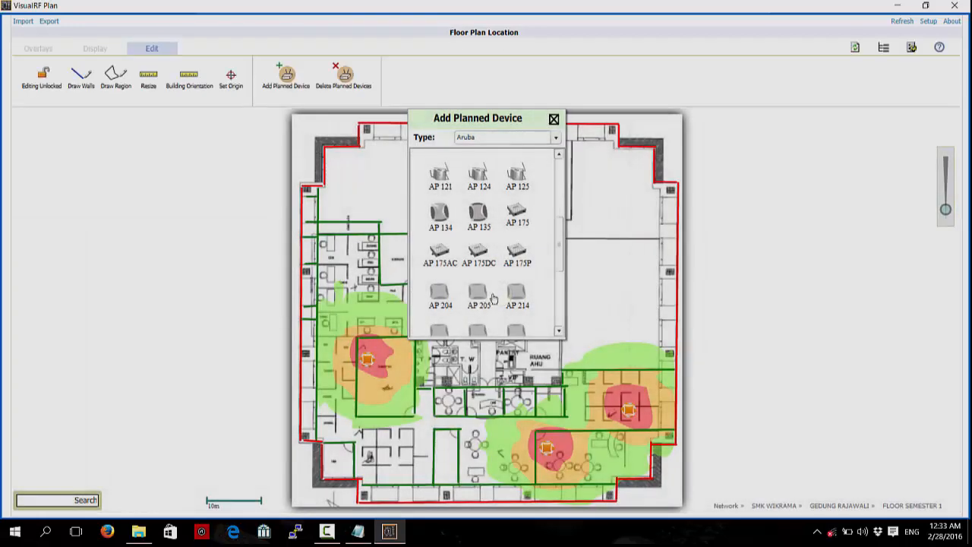
Place one AP 205 in the lower-left cubicle area with radios 11n 2.4 GHz and 11ac 5 GHz, and another in the upper-left offices
{"action": "left_click_drag", "start_coordinate": [492, 298], "coordinate": [406, 440]}
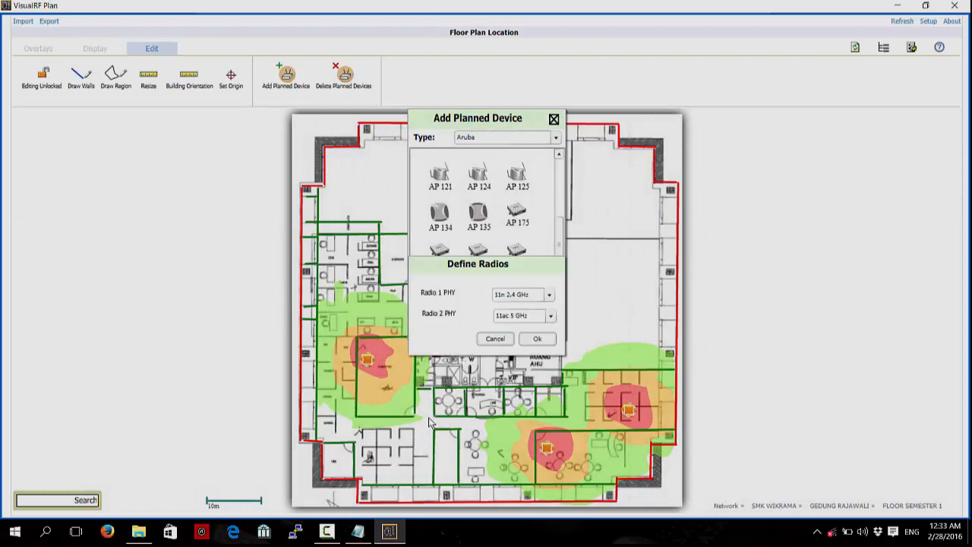
{"action": "left_click", "coordinate": [542, 339]}
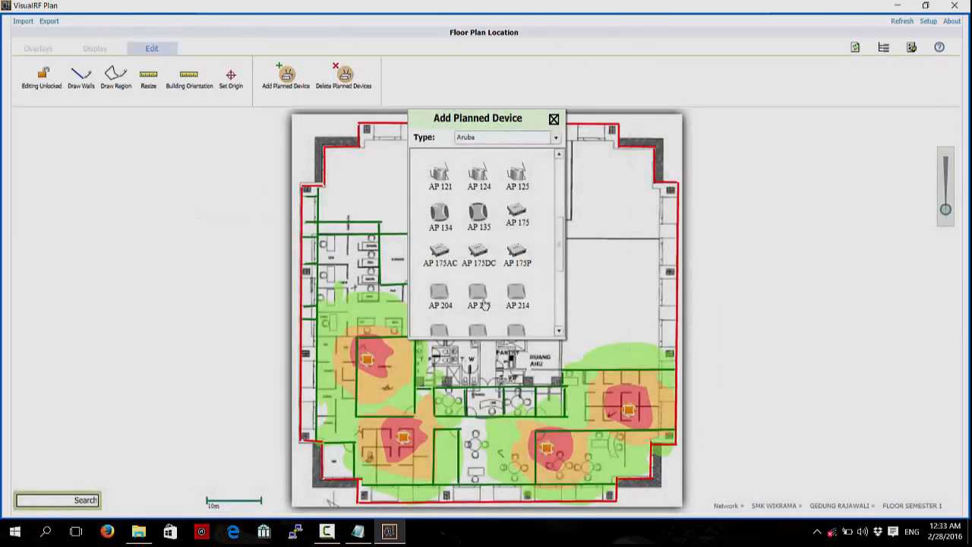
{"action": "left_click_drag", "start_coordinate": [484, 304], "coordinate": [353, 260]}
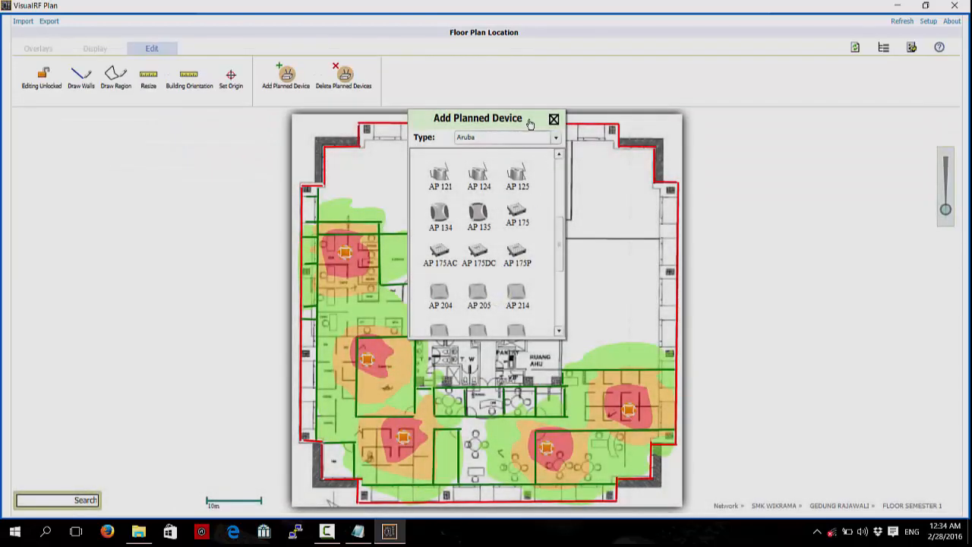
Move the device catalogue off the floorplan and place an AP 205 with radios 11n 2.4 GHz and 11ac 5 GHz in the lower-middle open area
{"action": "left_click_drag", "start_coordinate": [527, 121], "coordinate": [847, 131]}
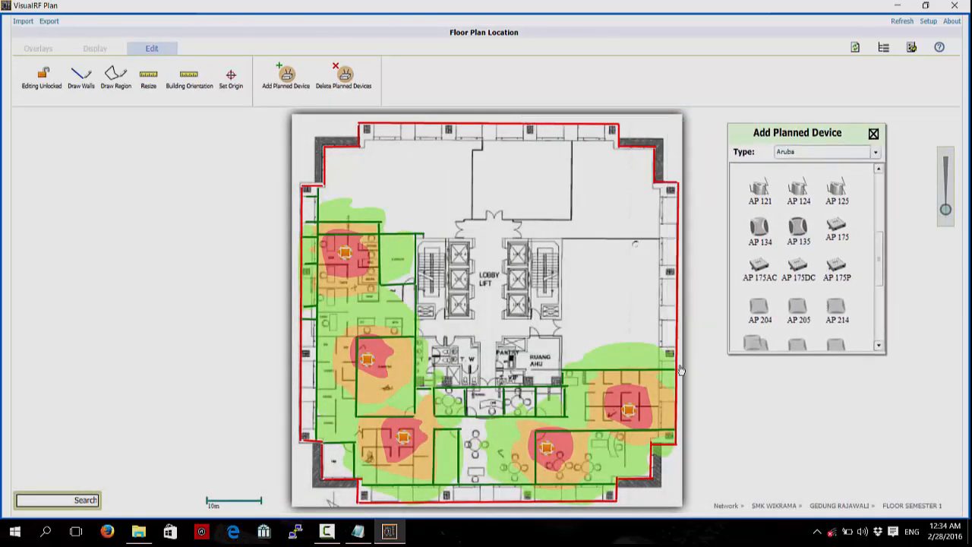
{"action": "left_click", "coordinate": [493, 434]}
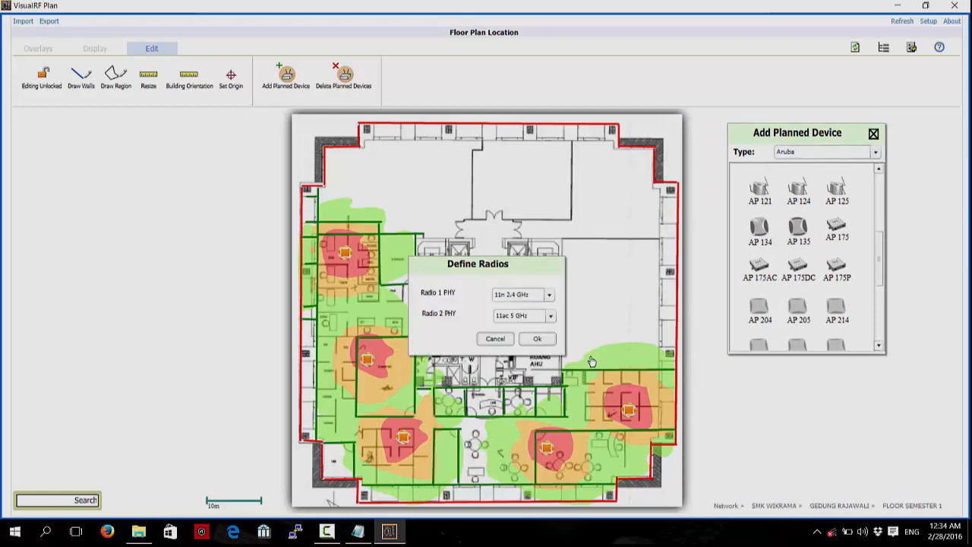
{"action": "left_click", "coordinate": [540, 341]}
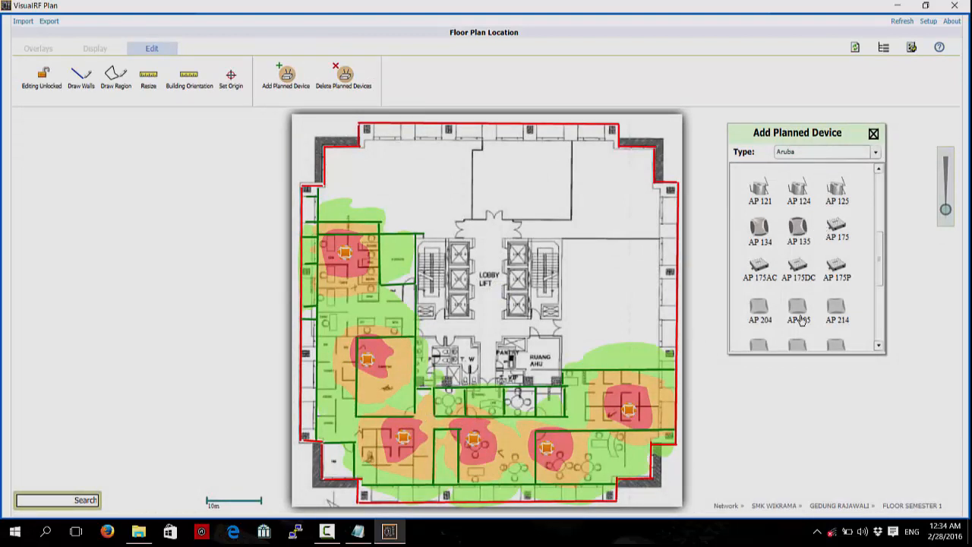
Shift the large left room's AP downward and place another AP 205 in the offices directly above that room
{"action": "left_click_drag", "start_coordinate": [371, 365], "coordinate": [372, 389]}
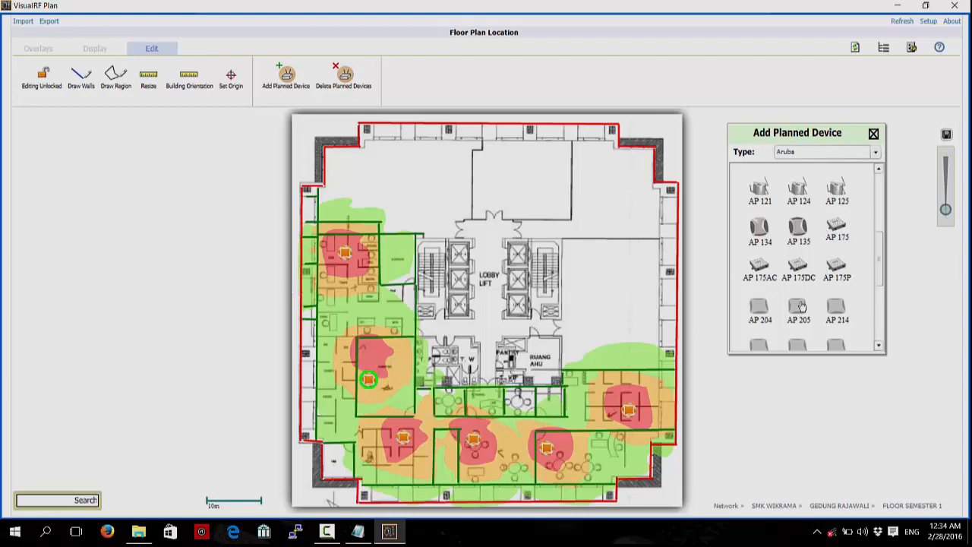
{"action": "left_click_drag", "start_coordinate": [803, 307], "coordinate": [372, 310]}
{"action": "left_click", "coordinate": [536, 337]}
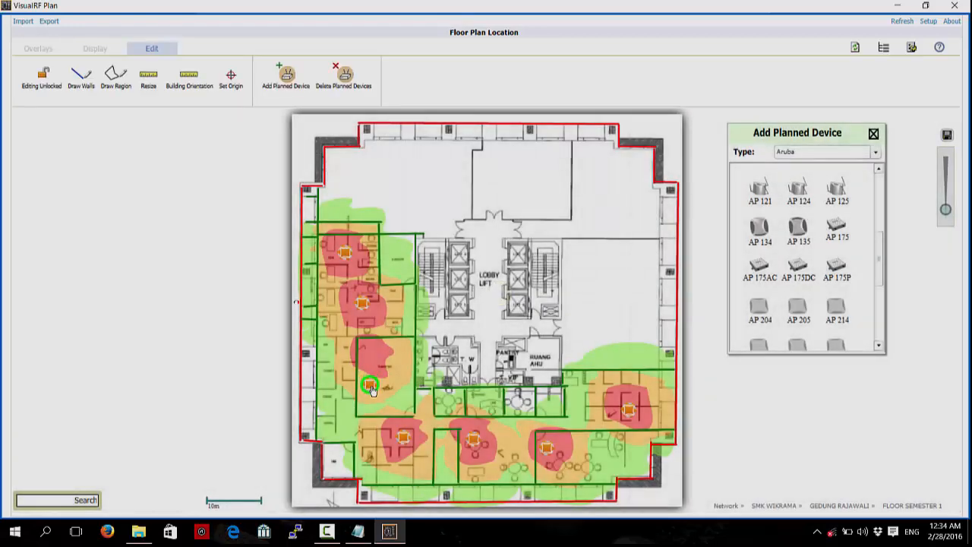
Move the large left room's AP and the lower-left cubicle AP further down and the AP above them down-left, save, and close the device catalogue
{"action": "mouse_move", "coordinate": [372, 391]}
{"action": "left_mouse_down"}
{"action": "mouse_move", "coordinate": [355, 403]}
{"action": "mouse_move", "coordinate": [372, 401]}
{"action": "left_mouse_up"}
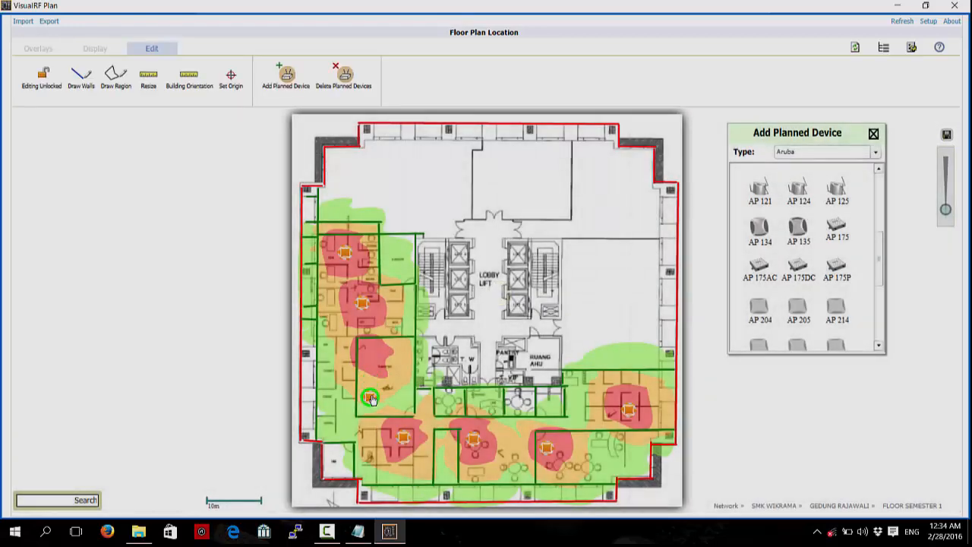
{"action": "left_click_drag", "start_coordinate": [407, 437], "coordinate": [401, 456]}
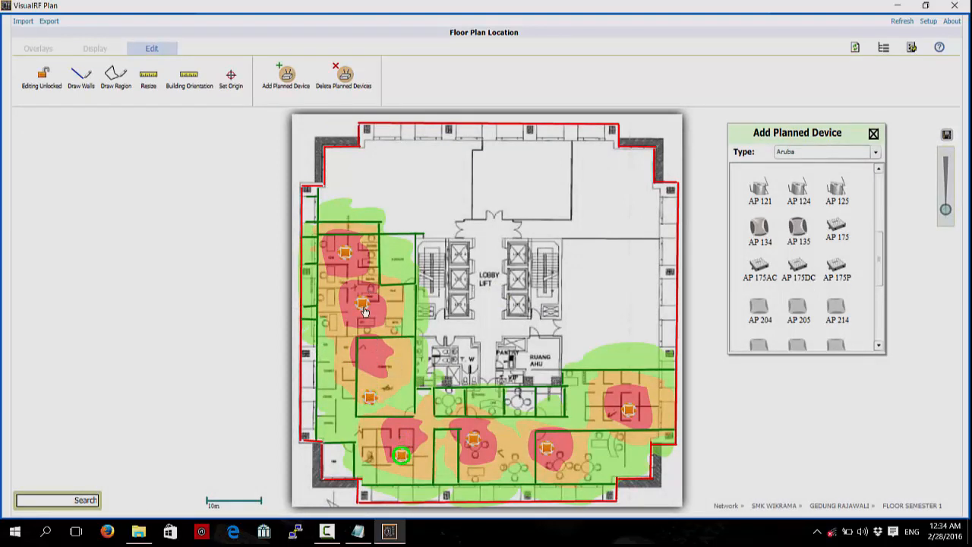
{"action": "left_click_drag", "start_coordinate": [365, 307], "coordinate": [355, 319]}
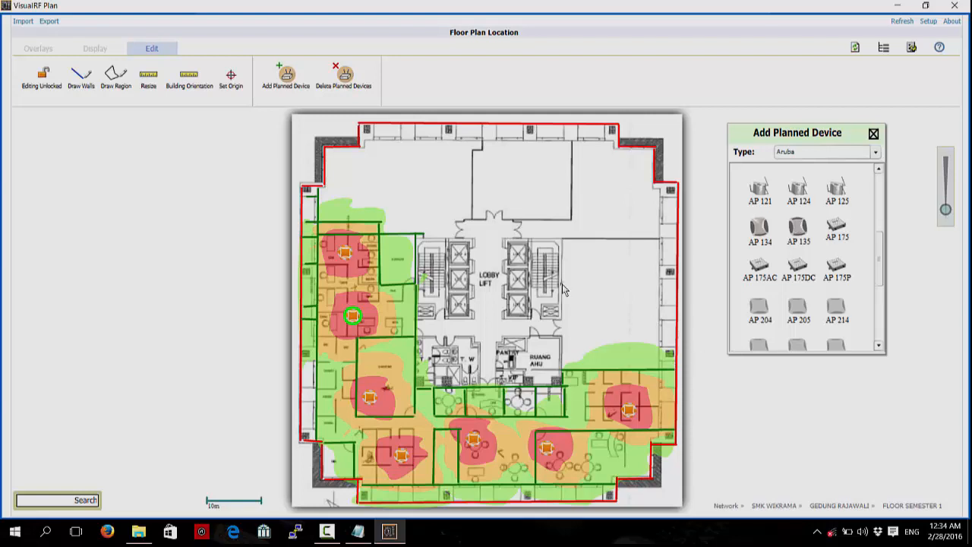
{"action": "left_click", "coordinate": [873, 133]}
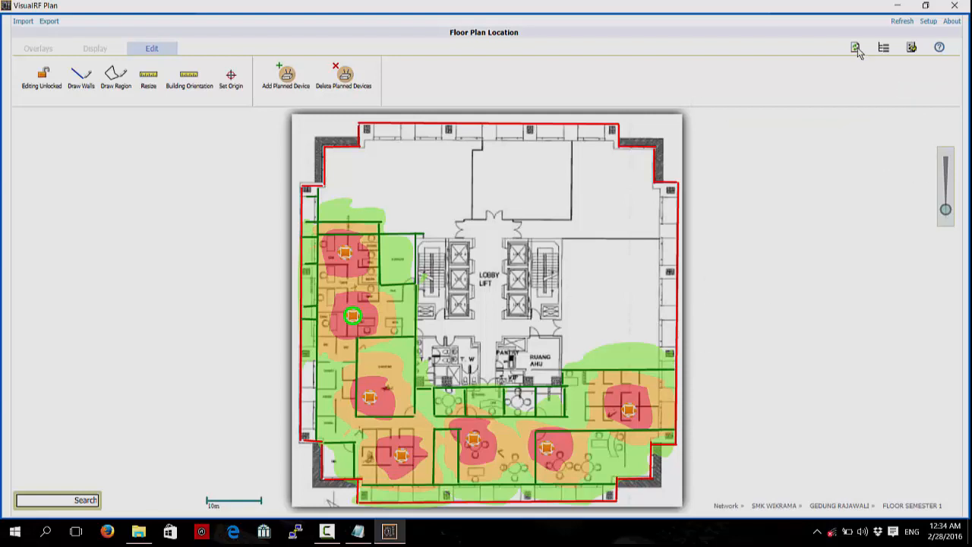
Generate the bill of materials for the GEDUNG RAJAWALI building with heatmap, speed, sensor coverage, wired range and the full summary included
{"action": "left_click", "coordinate": [865, 506]}
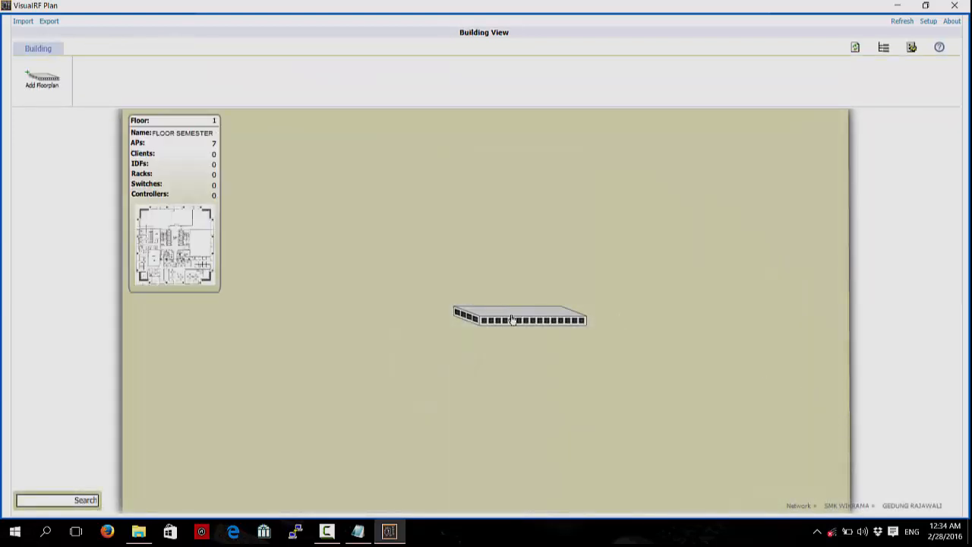
{"action": "right_click", "coordinate": [512, 319]}
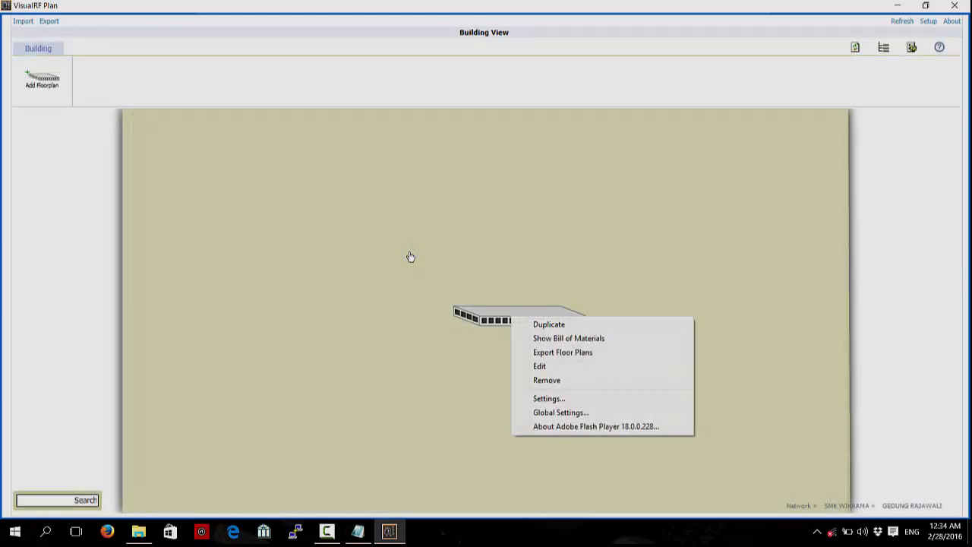
{"action": "left_click", "coordinate": [548, 340]}
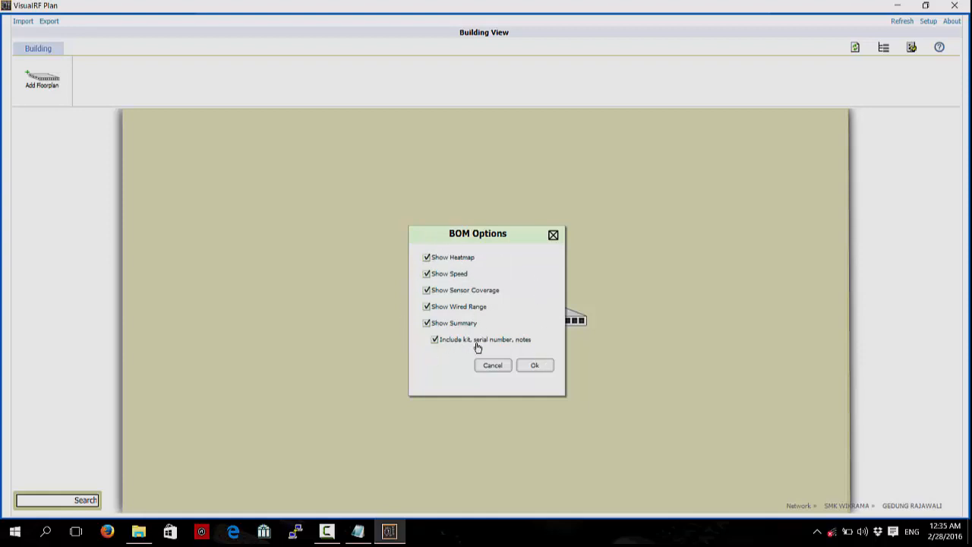
{"action": "left_click", "coordinate": [532, 366]}
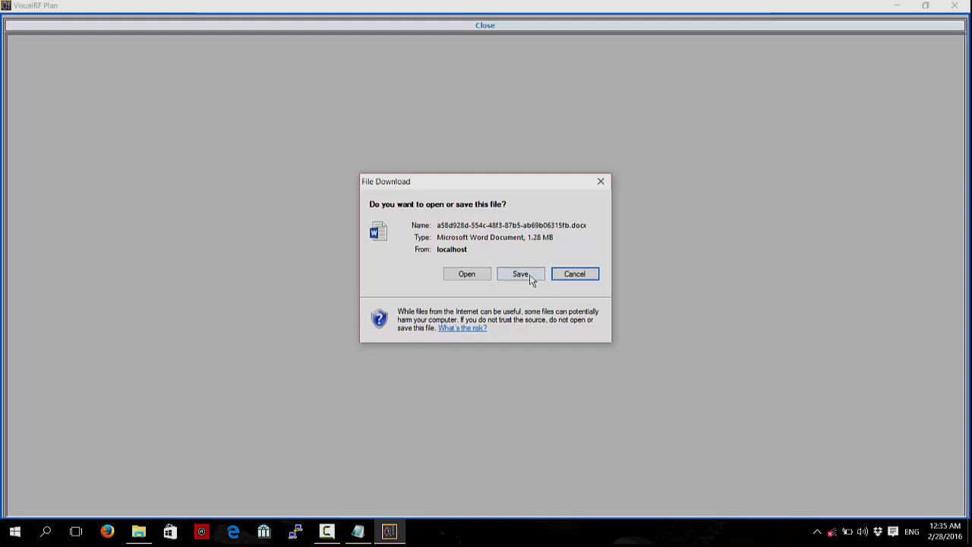
Choose to save the generated Word report in the Airwave_VisualRFPlan folder on LOCAL (D:)
{"action": "left_click", "coordinate": [520, 277]}
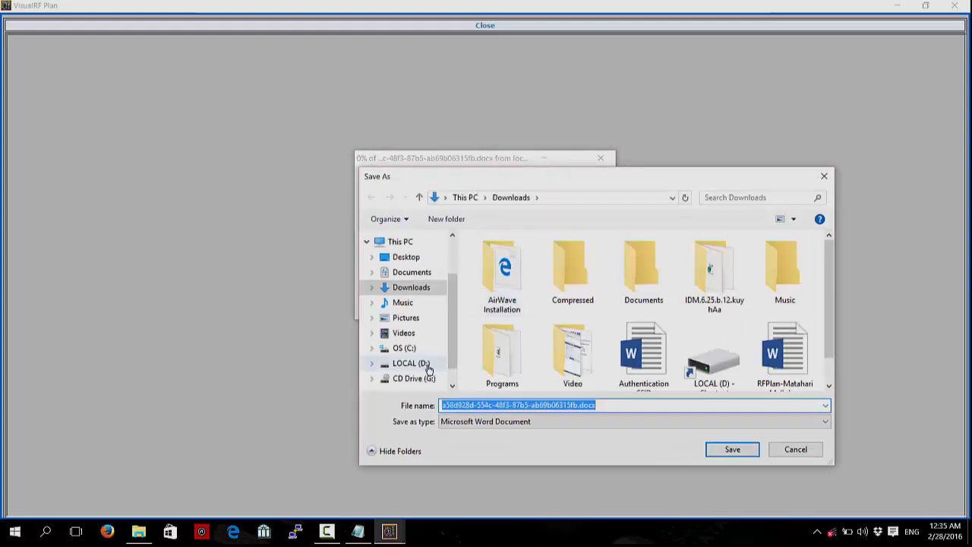
{"action": "left_click", "coordinate": [427, 365]}
{"action": "double_click", "coordinate": [505, 258]}
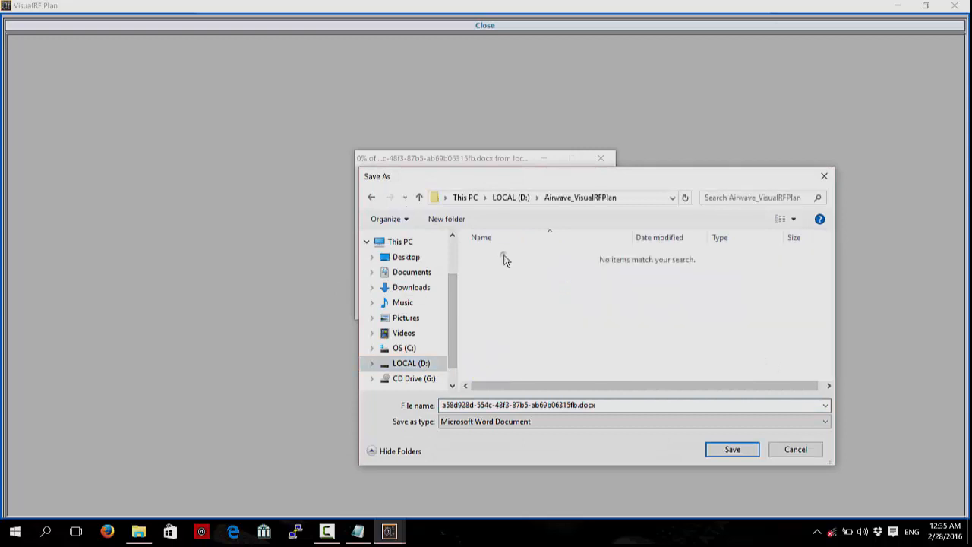
Replace the report's default file name with SMKWIKRAMA-RFPLAN, keeping the .docx extension, and save it
{"action": "left_click", "coordinate": [578, 405]}
{"action": "left_click", "coordinate": [488, 406]}
{"action": "left_click", "coordinate": [580, 406]}
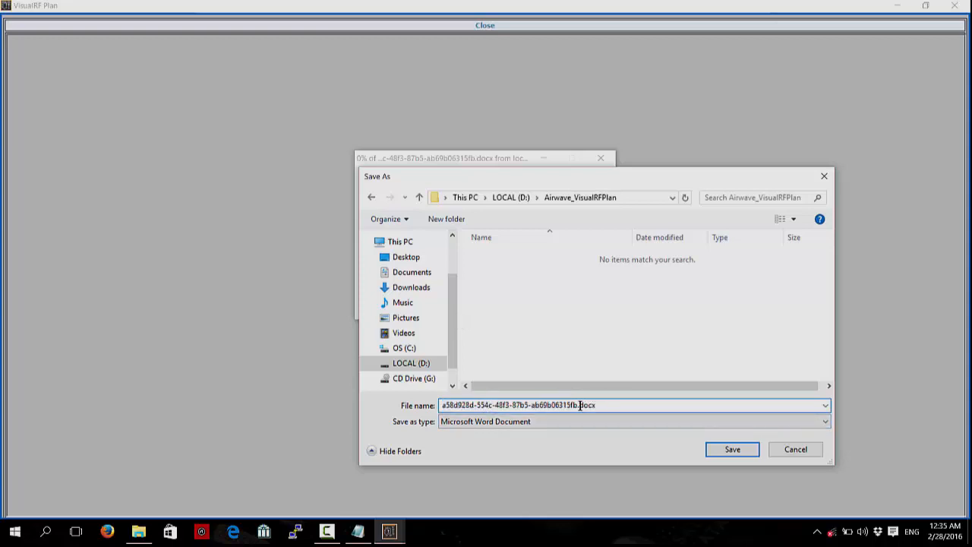
{"action": "key", "text": "ctrl+shift+Left"}
{"action": "key", "text": "ctrl+shift+Left"}
{"action": "key", "text": "ctrl+shift+Left"}
{"action": "key", "text": "ctrl+shift+Left"}
{"action": "key", "text": "ctrl+shift+Left"}
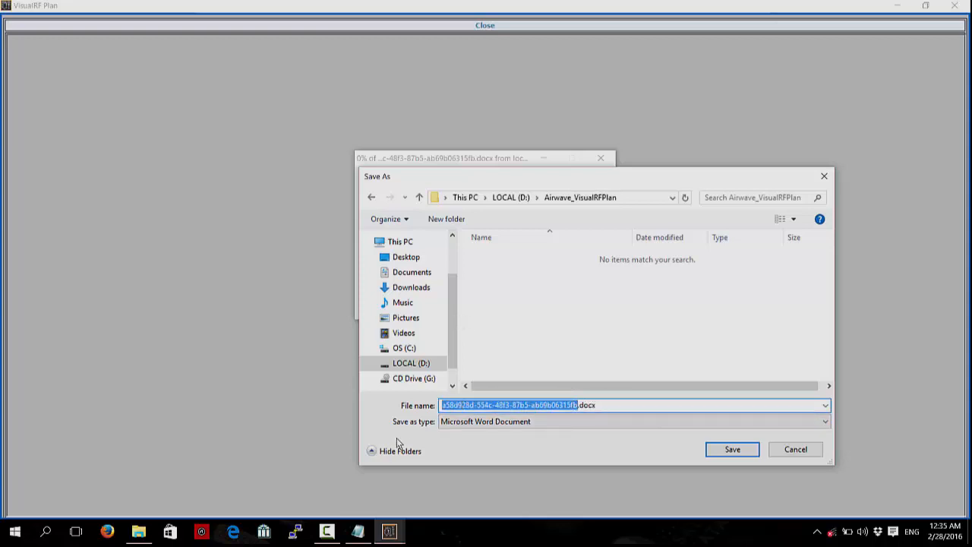
{"action": "type", "text": "SMKWIKRAMA"}
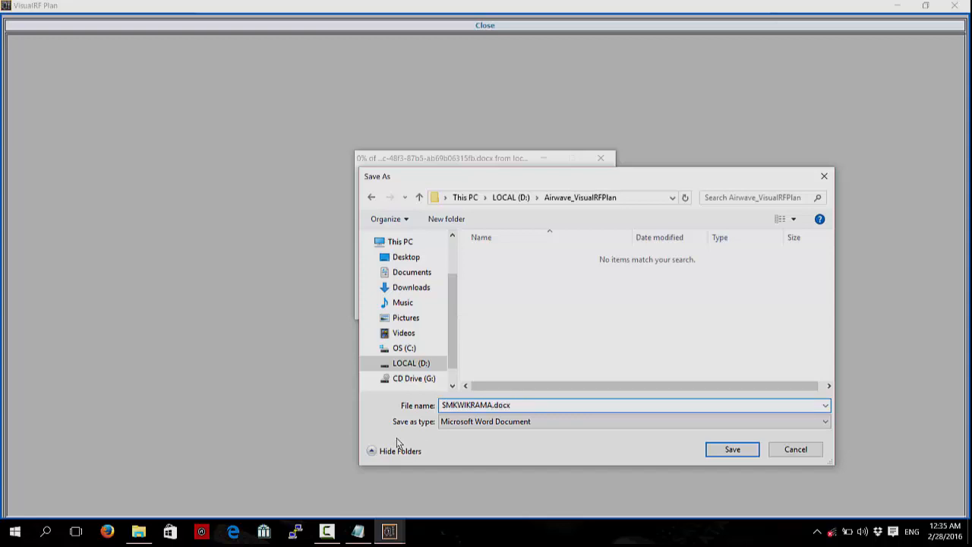
{"action": "type", "text": "-RFPLAN"}
{"action": "key", "text": "Return"}
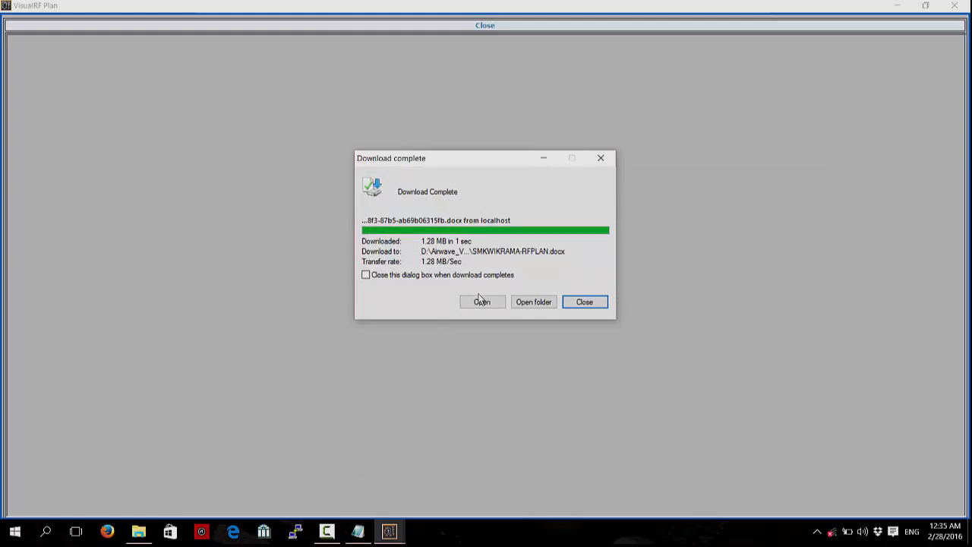
Open SMKWIKRAMA-RFPLAN.docx from the Airwave_VisualRFPlan folder in Word and examine the data-rate legend from 300Mb to 18Mb
{"action": "left_click", "coordinate": [138, 531]}
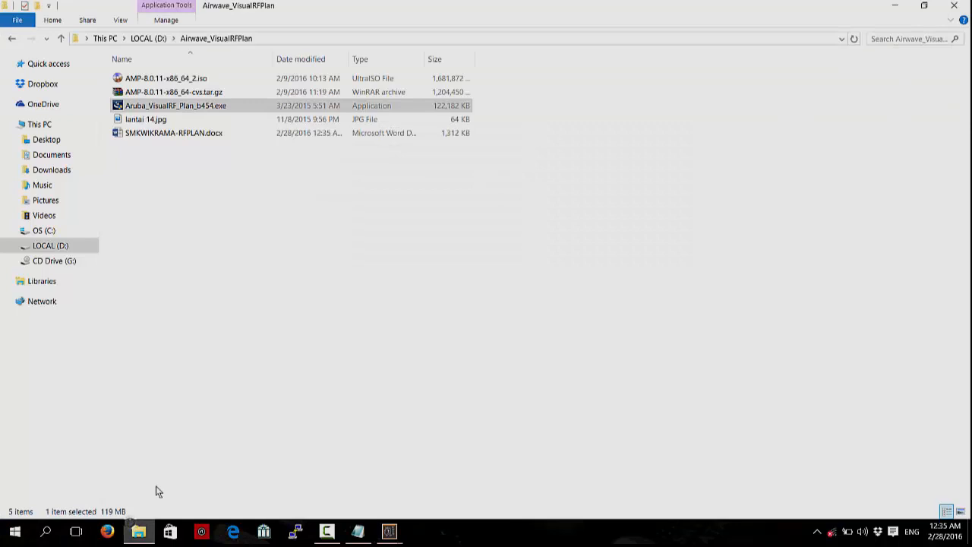
{"action": "double_click", "coordinate": [217, 134]}
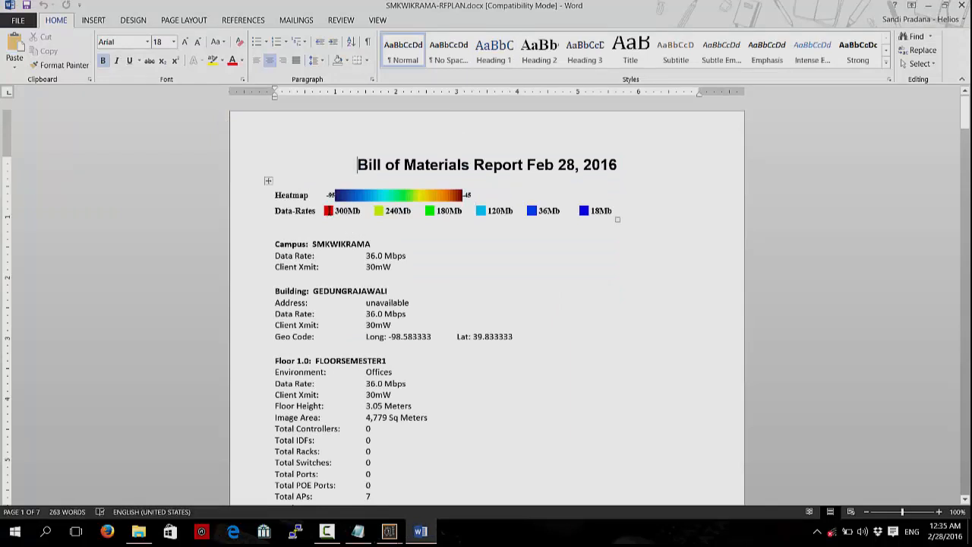
{"action": "left_click_drag", "start_coordinate": [339, 213], "coordinate": [355, 217]}
{"action": "left_click", "coordinate": [360, 213]}
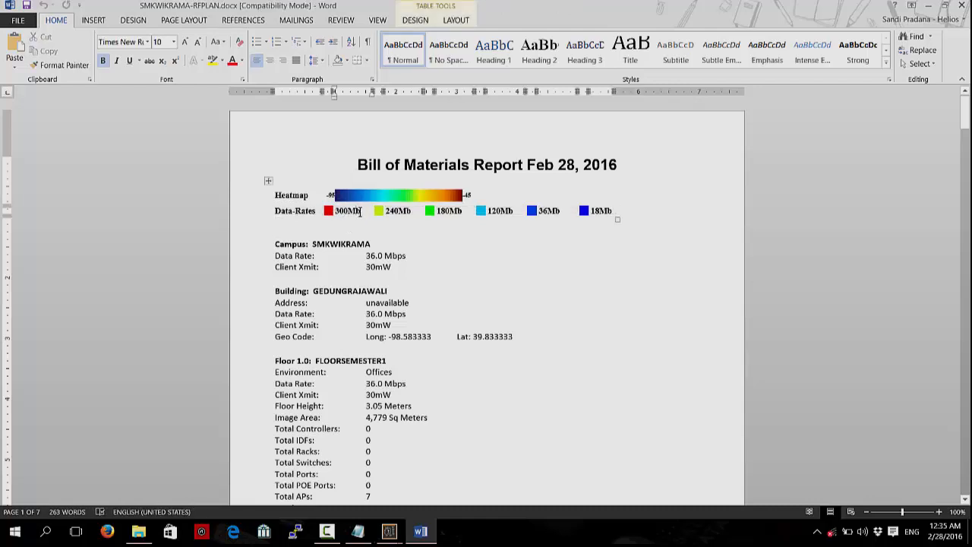
{"action": "double_click", "coordinate": [591, 211]}
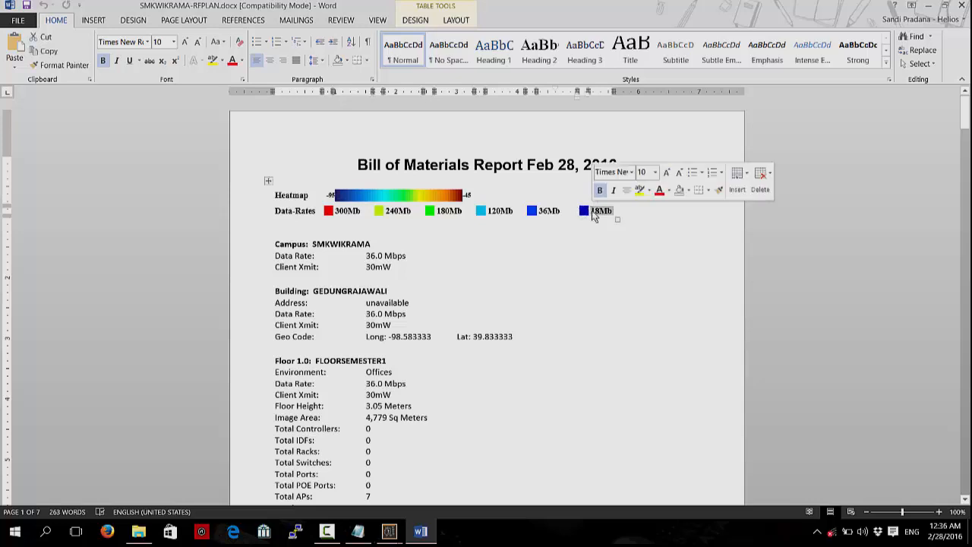
{"action": "key", "text": "Down"}
{"action": "double_click", "coordinate": [598, 211]}
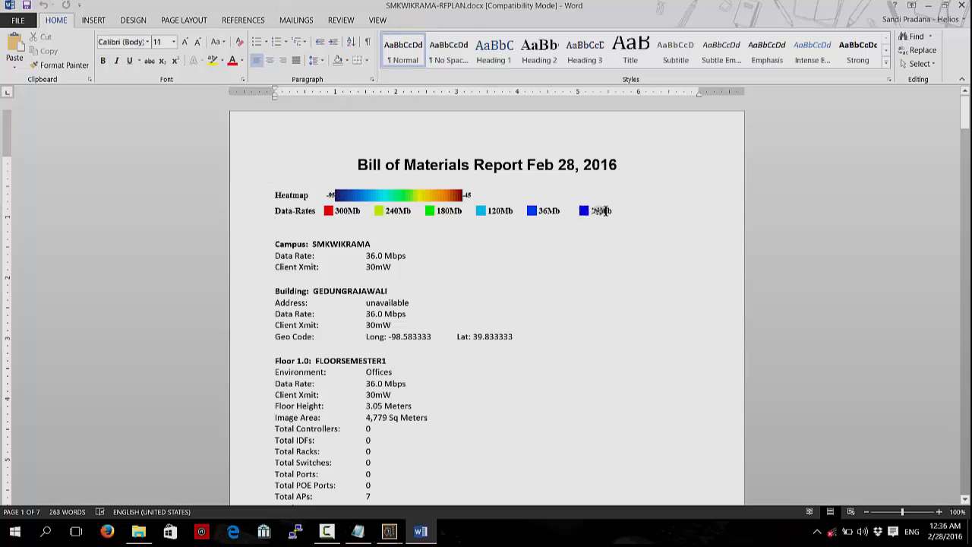
{"action": "key", "text": "Down"}
Change the campus name in the report to STMIK DHARMA NEGARA
{"action": "left_click", "coordinate": [357, 252]}
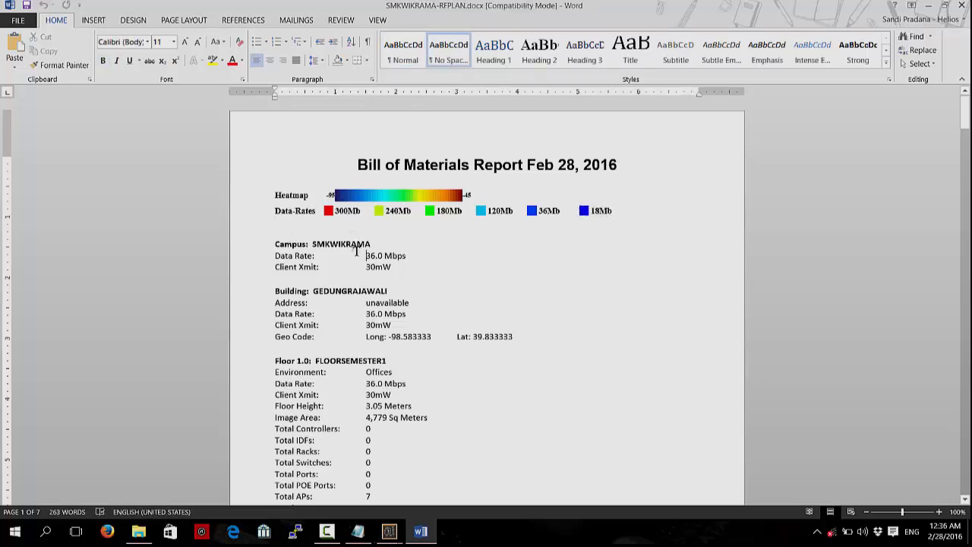
{"action": "left_click", "coordinate": [323, 243]}
{"action": "key", "text": "BackSpace"}
{"action": "key", "text": "BackSpace"}
{"action": "type", "text": "TMI"}
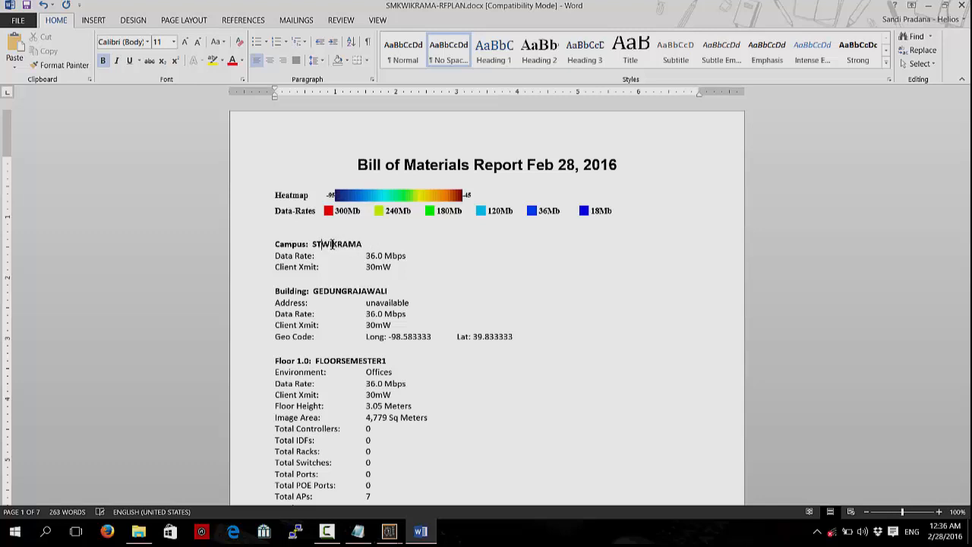
{"action": "type", "text": "K"}
{"action": "key", "text": "Delete"}
{"action": "key", "text": "Delete"}
{"action": "key", "text": "Delete"}
{"action": "key", "text": "Delete"}
{"action": "key", "text": "Delete"}
{"action": "key", "text": "Delete"}
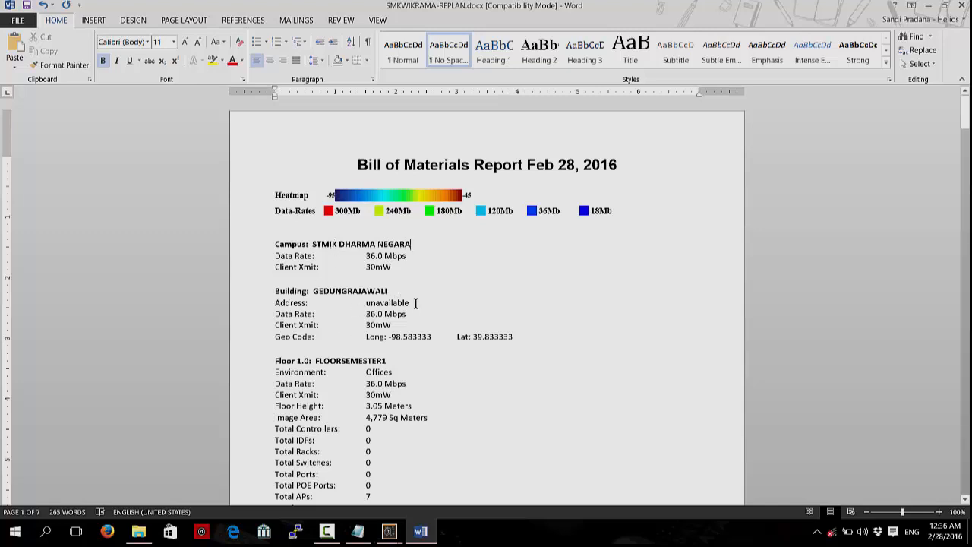
Review the report's building and floor details and the access point positions in the Floor Plan Only View
{"action": "scroll", "coordinate": [367, 349], "scroll_direction": "down", "scroll_amount": 2}
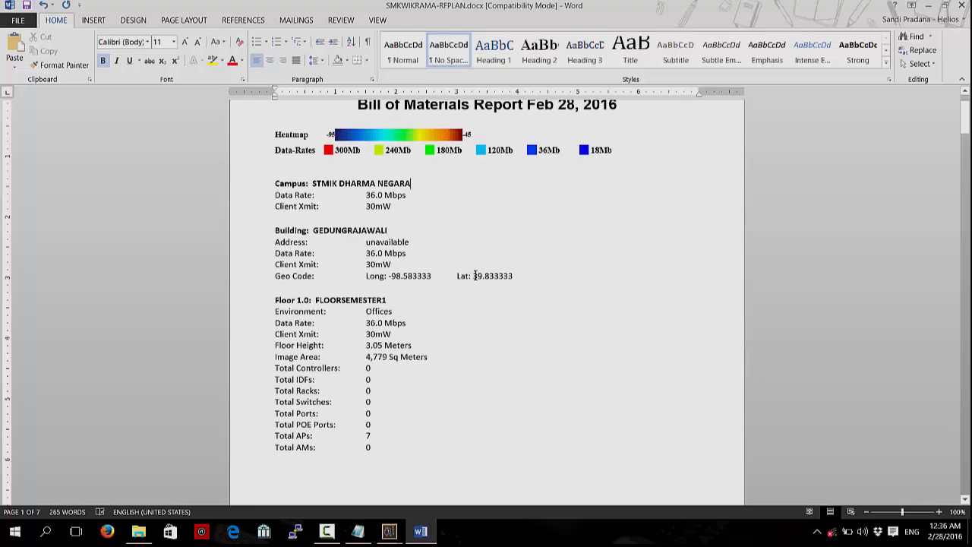
{"action": "scroll", "coordinate": [383, 297], "scroll_direction": "down", "scroll_amount": 3}
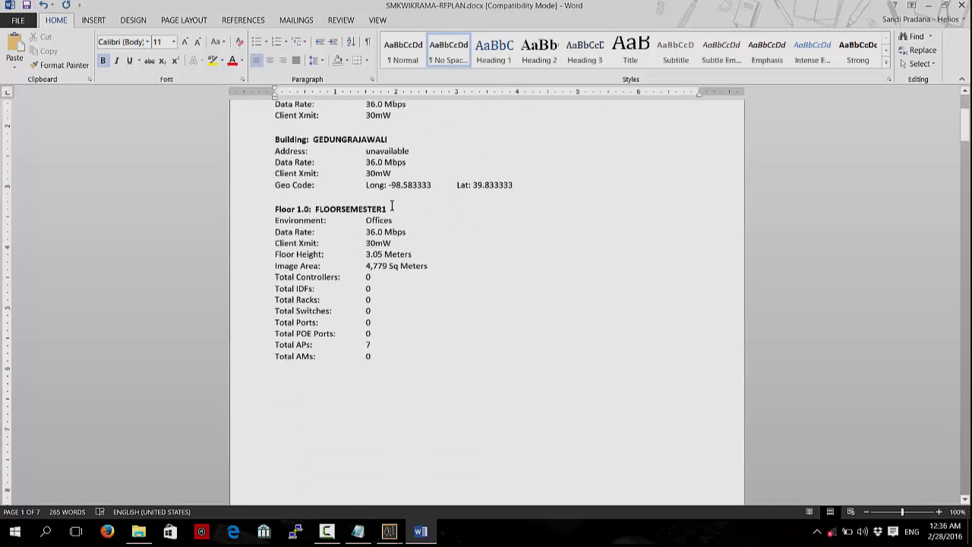
{"action": "scroll", "coordinate": [391, 215], "scroll_direction": "down", "scroll_amount": 15}
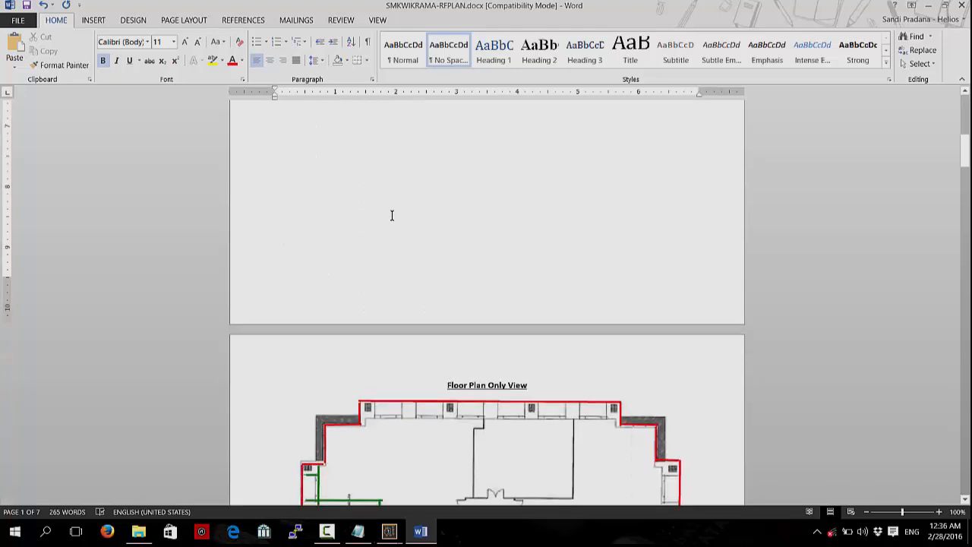
{"action": "scroll", "coordinate": [392, 215], "scroll_direction": "down", "scroll_amount": 2}
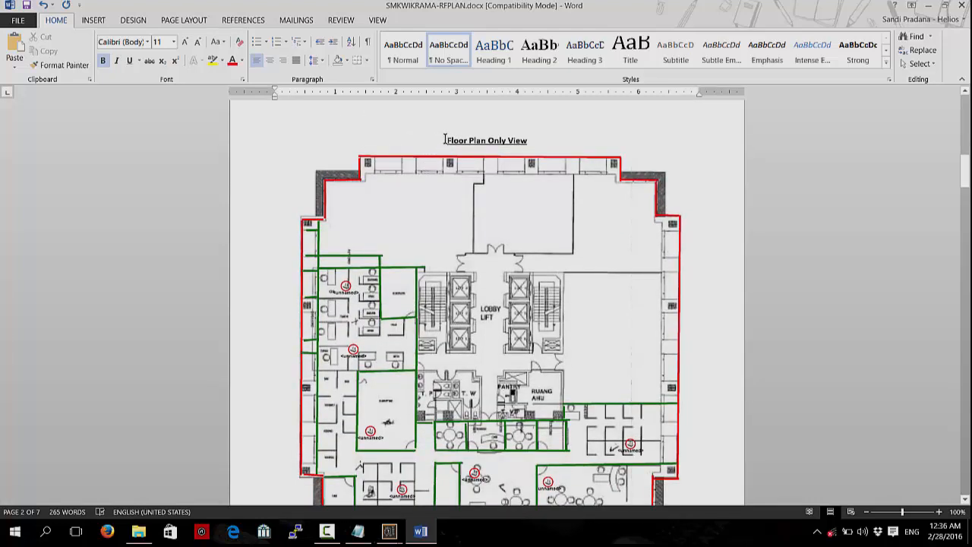
{"action": "scroll", "coordinate": [363, 302], "scroll_direction": "down", "scroll_amount": 2}
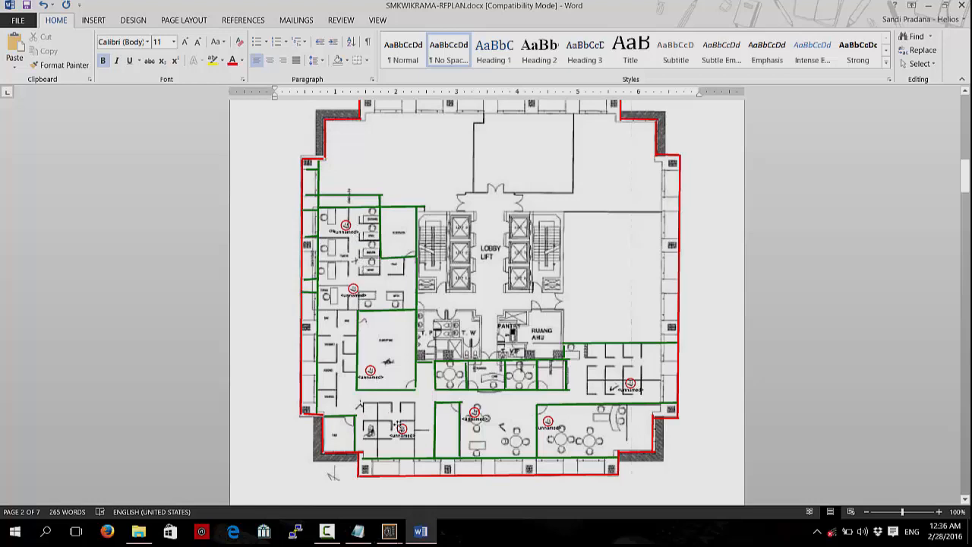
{"action": "scroll", "coordinate": [631, 378], "scroll_direction": "down", "scroll_amount": 10}
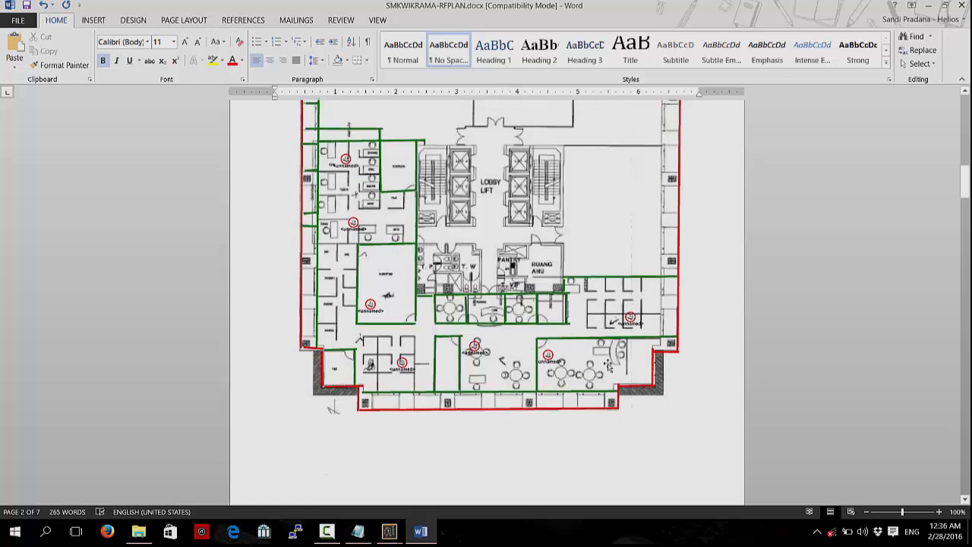
Compare the floor's data-rate coverage map with the legend on the first page, and examine the signal heatmap
{"action": "scroll", "coordinate": [595, 351], "scroll_direction": "down", "scroll_amount": 5}
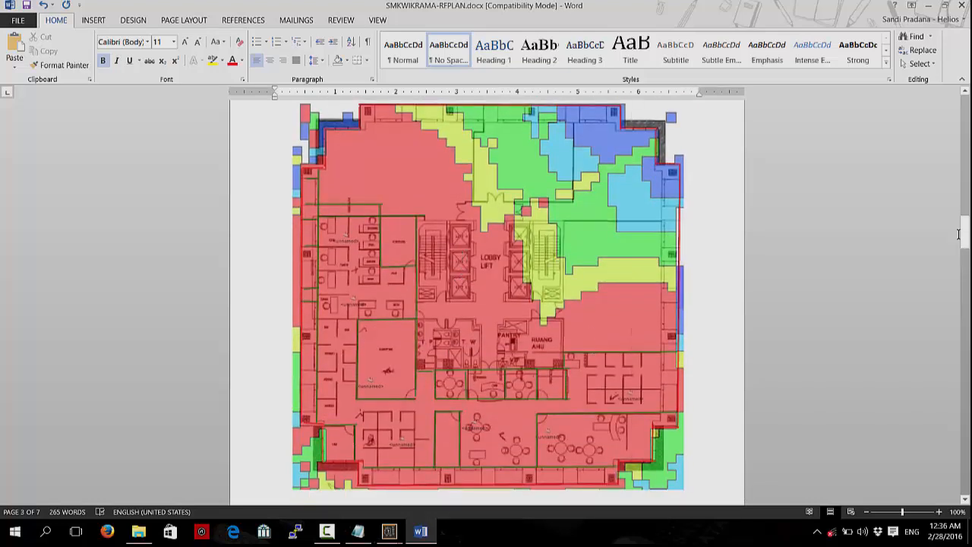
{"action": "left_click_drag", "start_coordinate": [958, 234], "coordinate": [958, 113]}
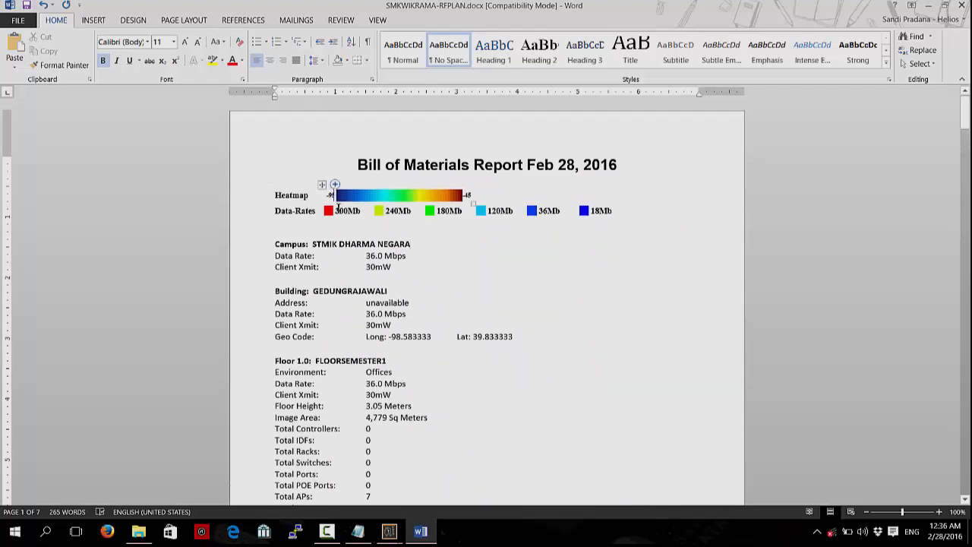
{"action": "left_click_drag", "start_coordinate": [960, 114], "coordinate": [954, 241]}
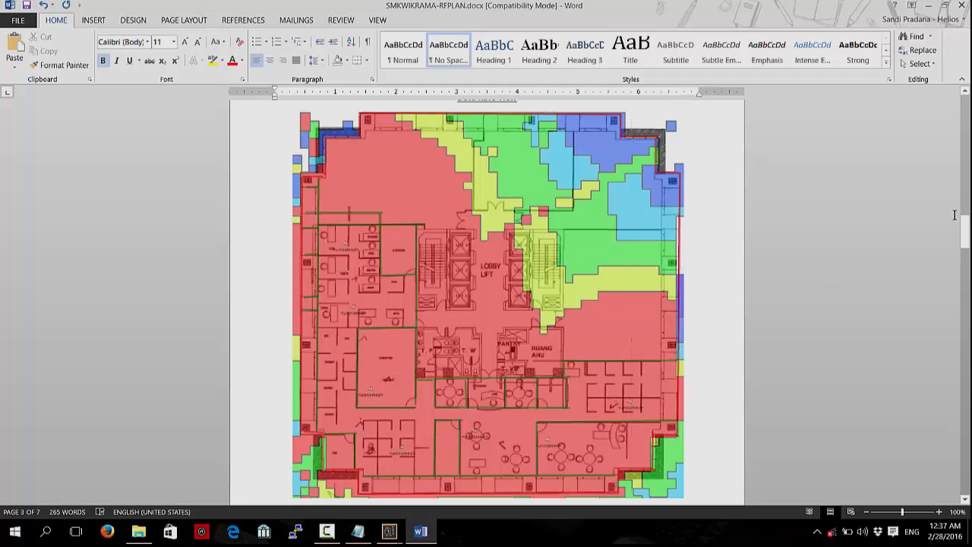
{"action": "left_click_drag", "start_coordinate": [964, 226], "coordinate": [966, 286]}
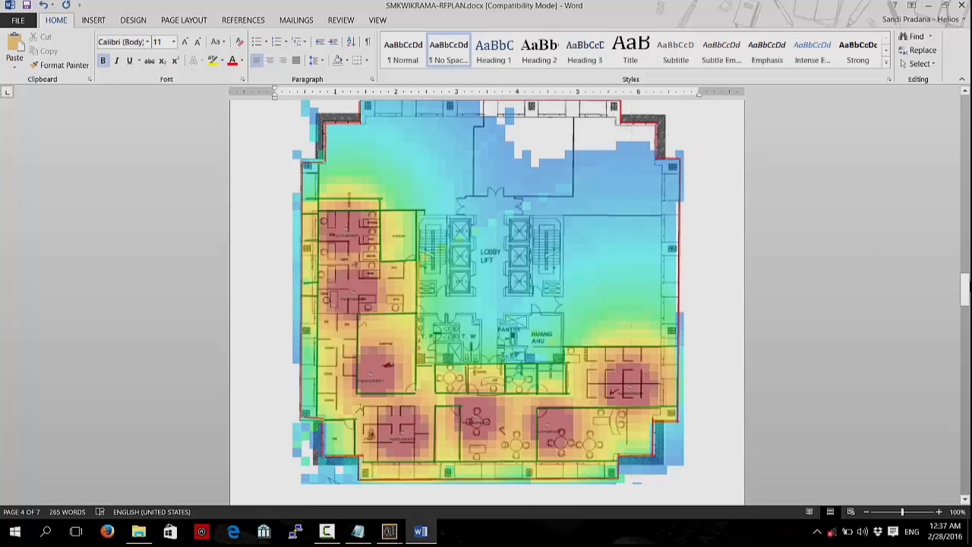
Examine the AP Inventory table and the access point quantities in the Floor Total and Summary tables
{"action": "left_click_drag", "start_coordinate": [965, 287], "coordinate": [965, 386]}
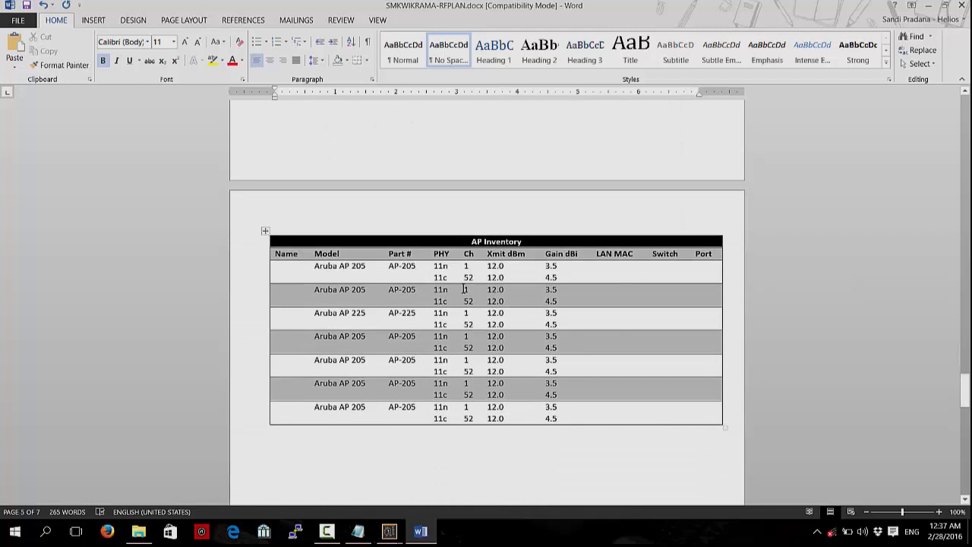
{"action": "double_click", "coordinate": [322, 268]}
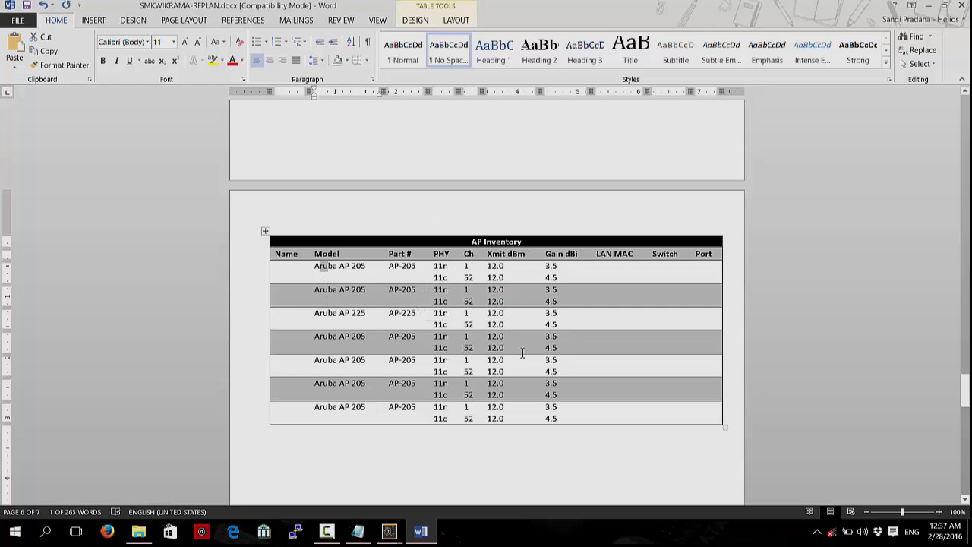
{"action": "left_click_drag", "start_coordinate": [965, 389], "coordinate": [965, 449]}
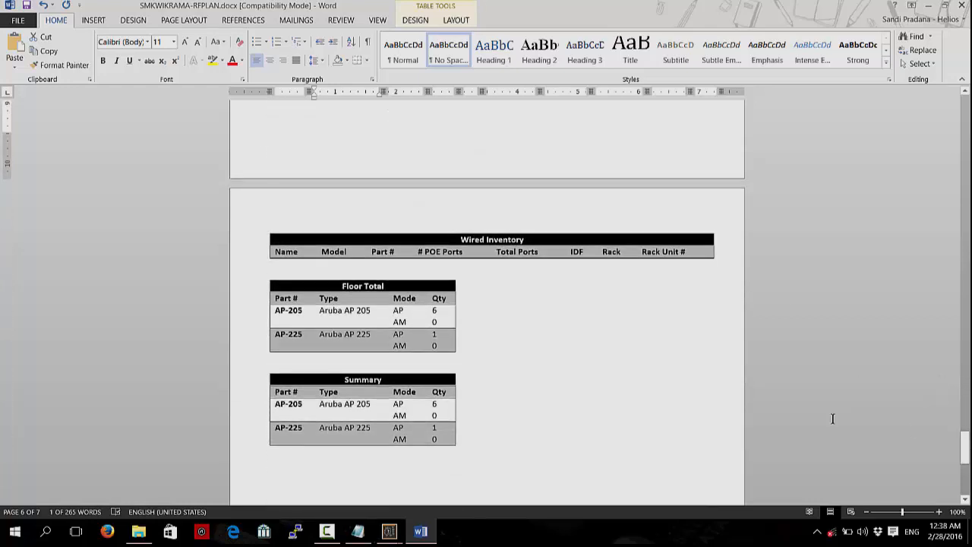
{"action": "left_click", "coordinate": [436, 313]}
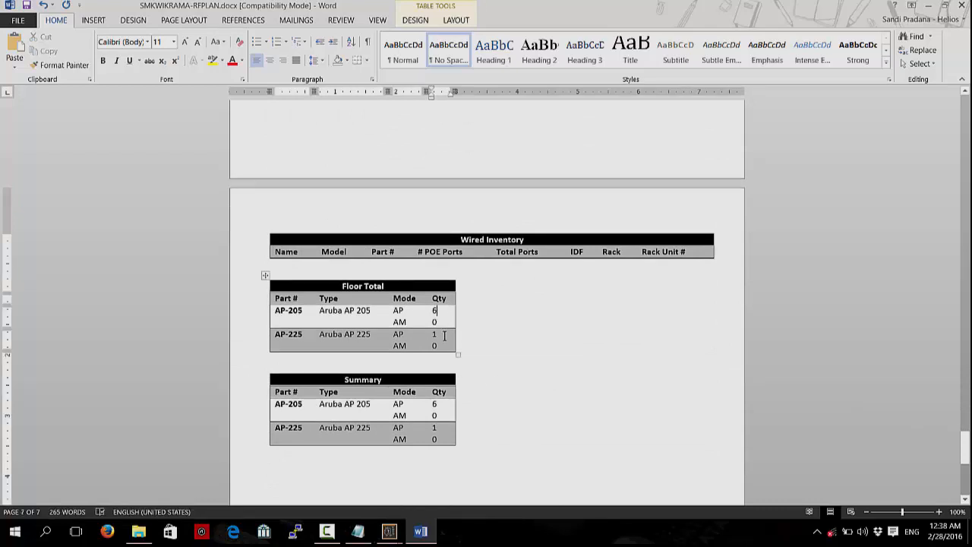
{"action": "left_click_drag", "start_coordinate": [412, 335], "coordinate": [297, 332]}
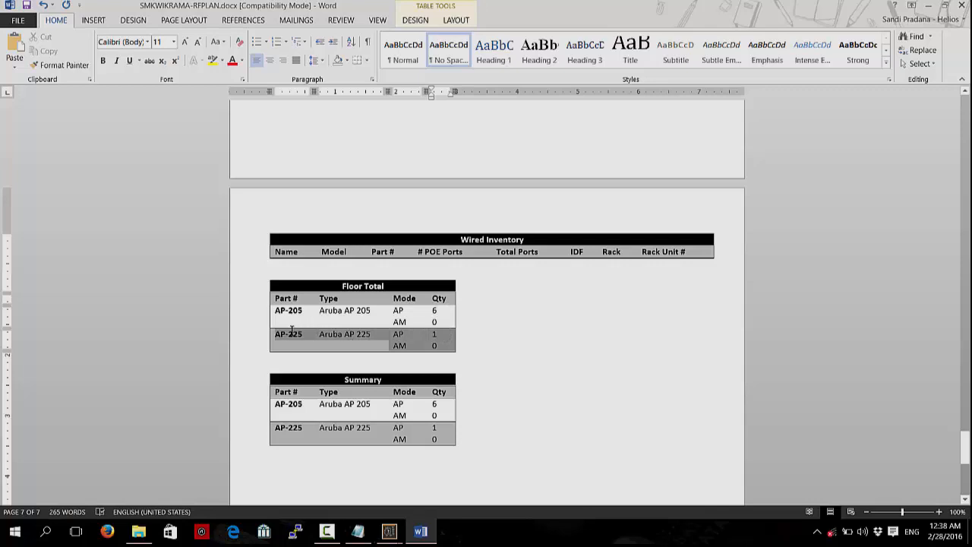
{"action": "scroll", "coordinate": [401, 400], "scroll_direction": "down", "scroll_amount": 3}
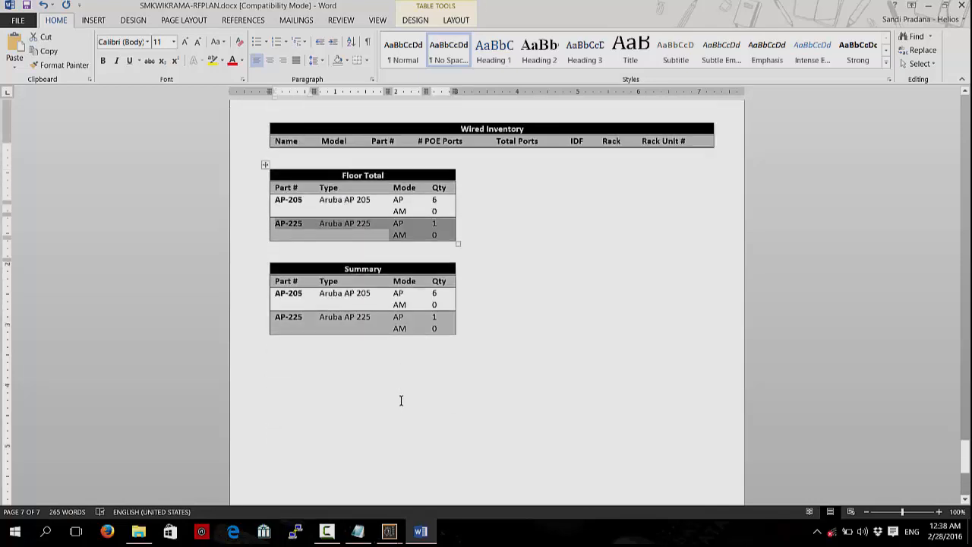
{"action": "scroll", "coordinate": [401, 400], "scroll_direction": "up", "scroll_amount": 15}
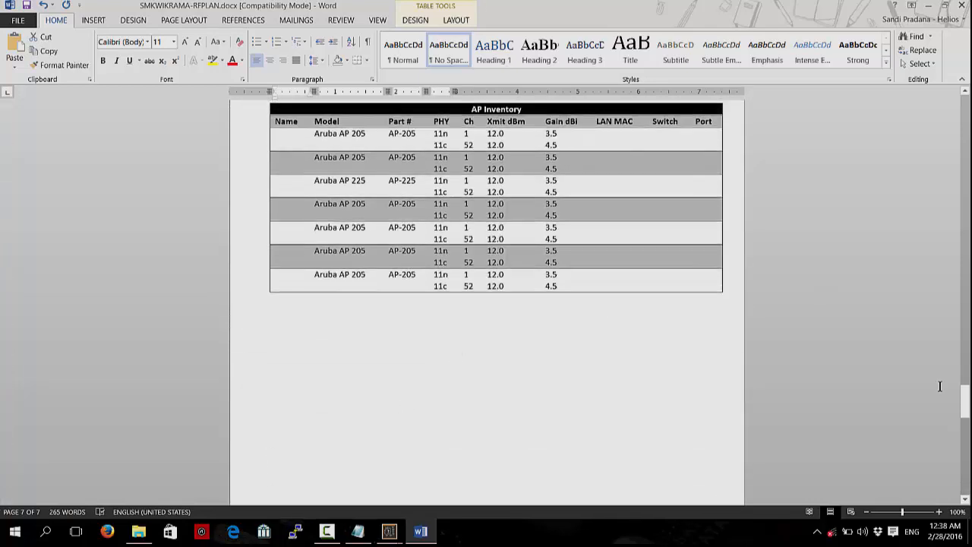
Close the bill of materials report and save the changes to SMKWIKRAMA-RFPLAN.docx
{"action": "left_click_drag", "start_coordinate": [962, 402], "coordinate": [939, 119]}
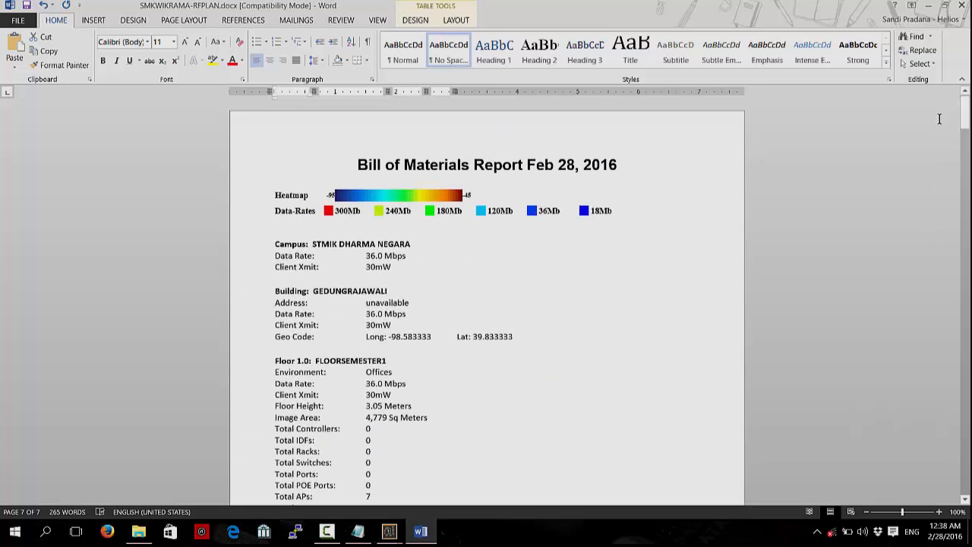
{"action": "left_click", "coordinate": [961, 5]}
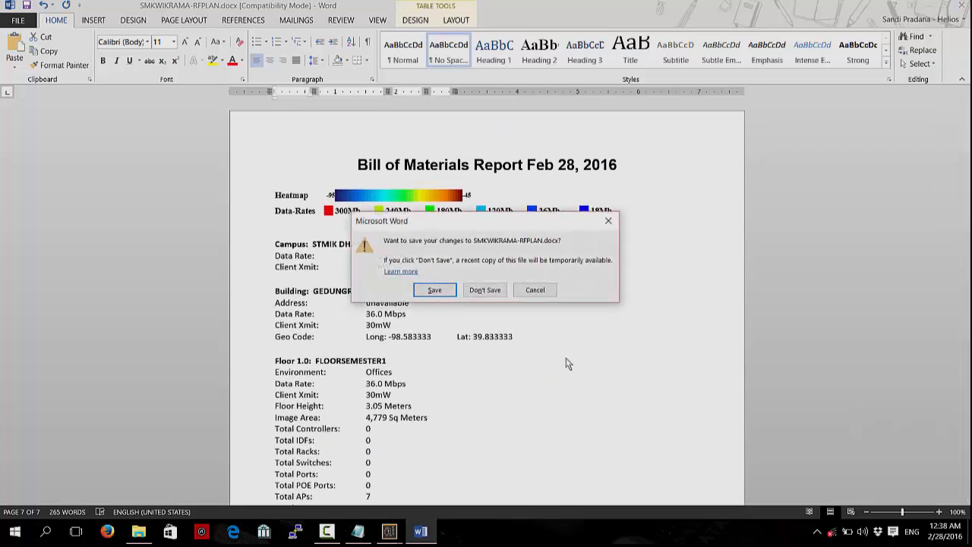
{"action": "left_click", "coordinate": [444, 292]}
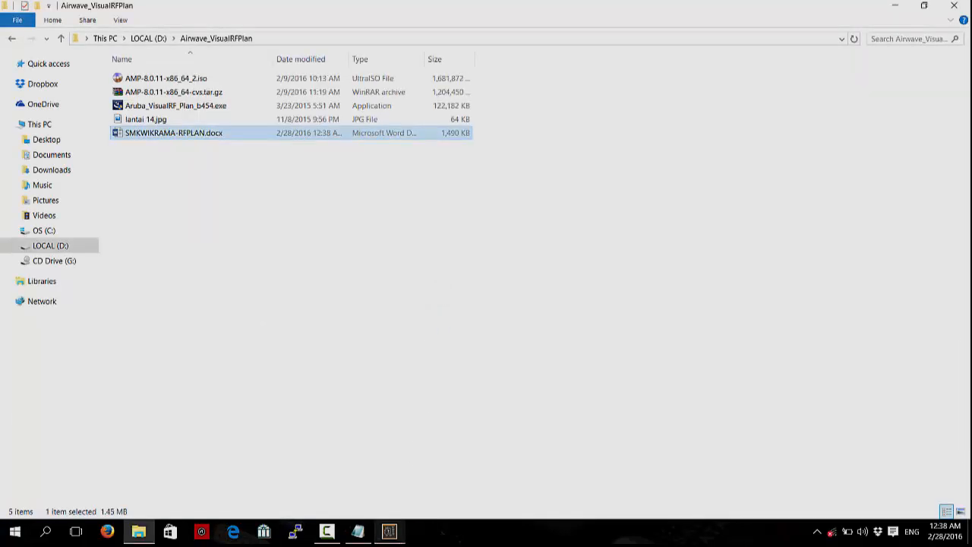
Dismiss the completed download window and the bill of materials wait message, and return to the Building View in VisualRF Plan
{"action": "mouse_move", "coordinate": [390, 536]}
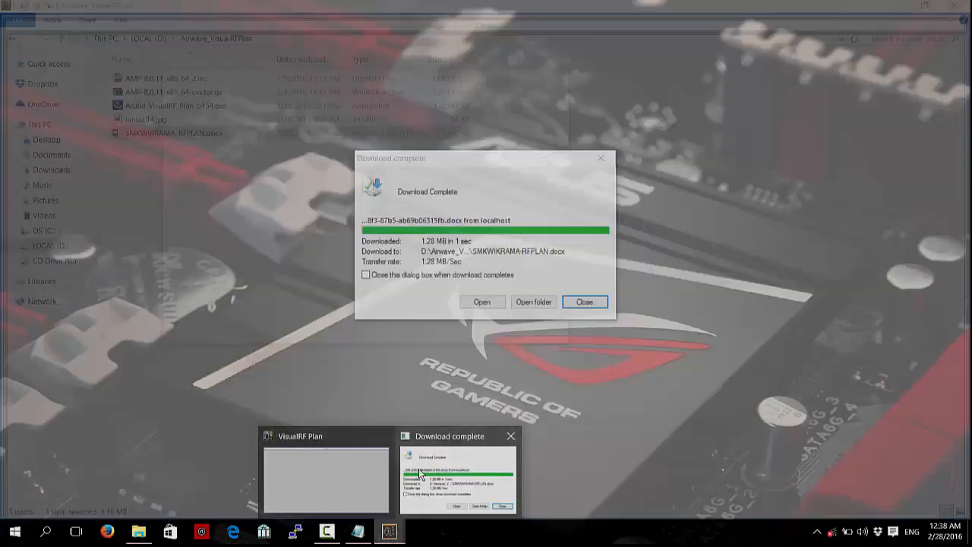
{"action": "left_click", "coordinate": [418, 467]}
{"action": "left_click", "coordinate": [585, 302]}
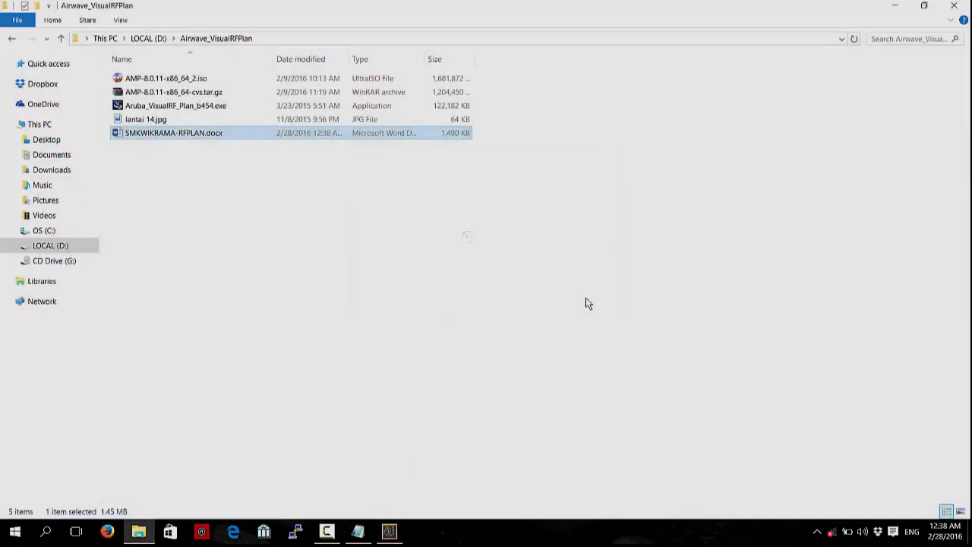
{"action": "left_click", "coordinate": [398, 535]}
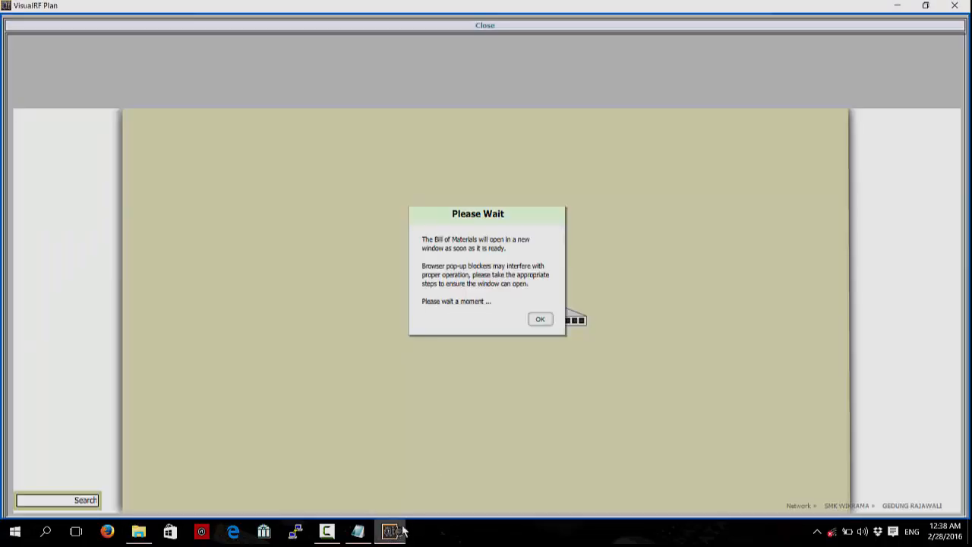
{"action": "left_click", "coordinate": [542, 321]}
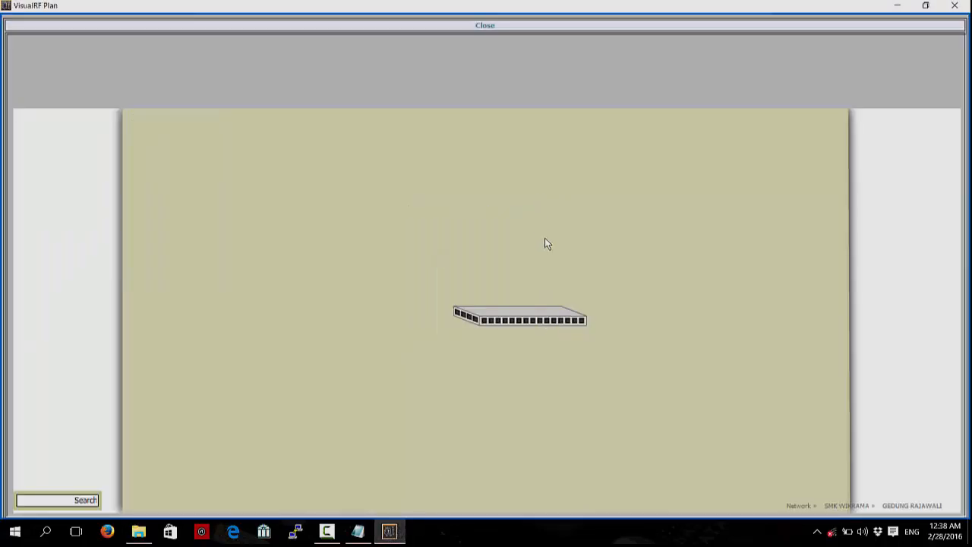
{"action": "left_click", "coordinate": [541, 313]}
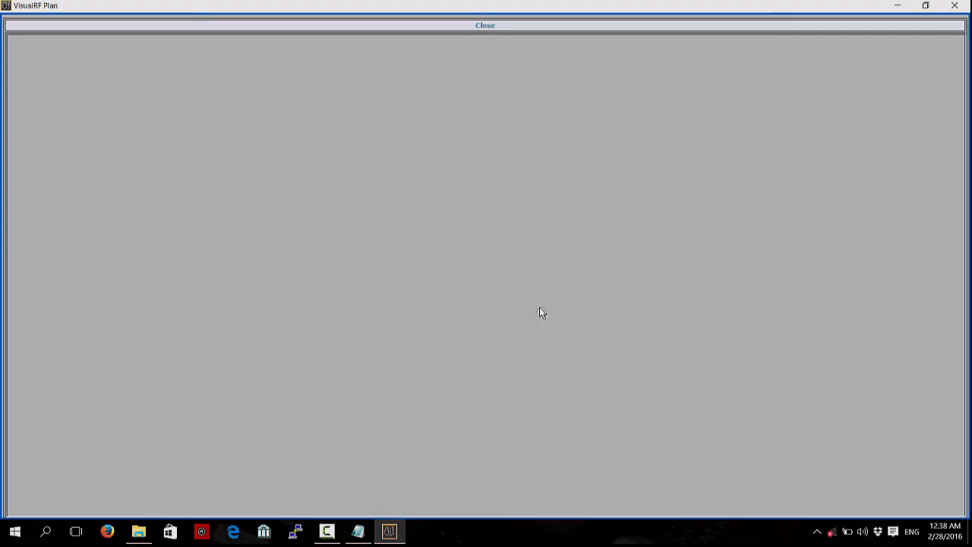
{"action": "left_click", "coordinate": [490, 29]}
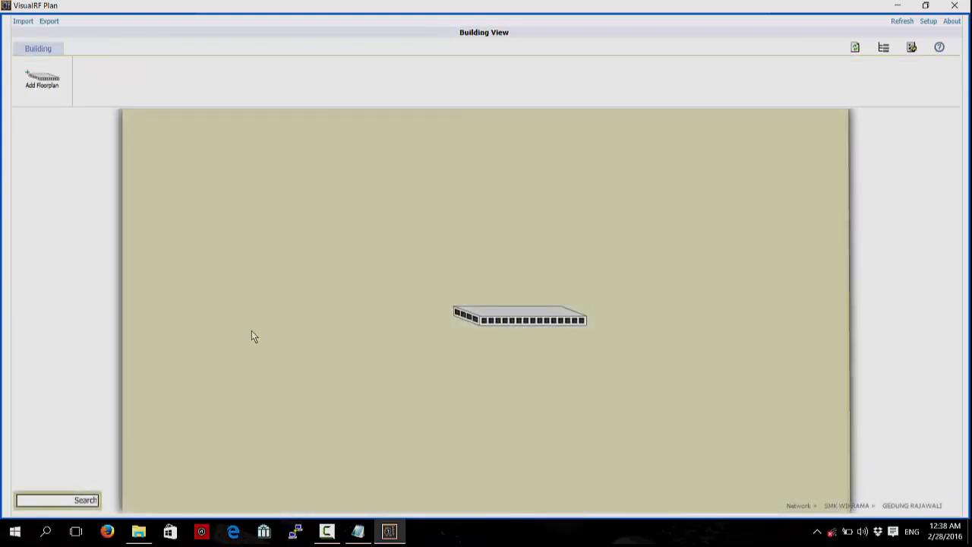
{"action": "left_click", "coordinate": [43, 85]}
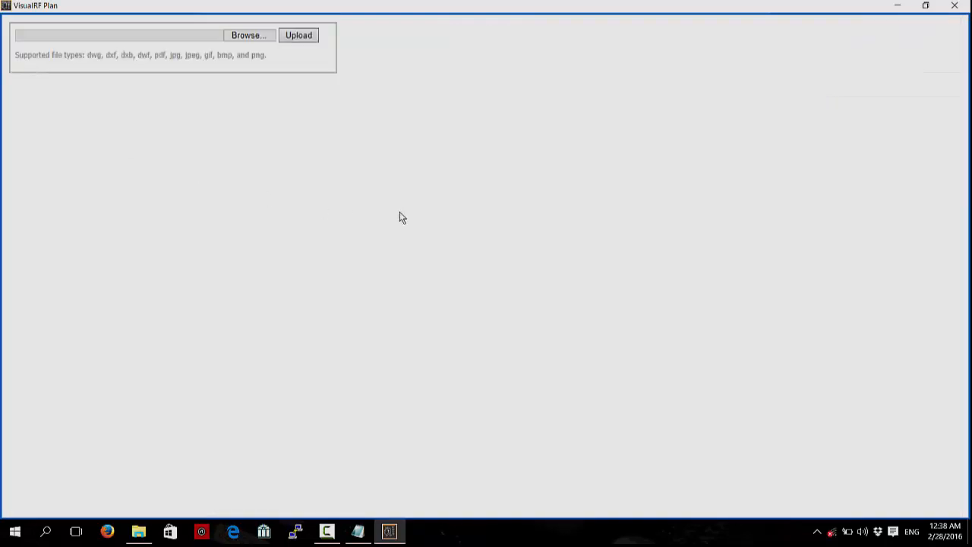
{"action": "left_click", "coordinate": [205, 34]}
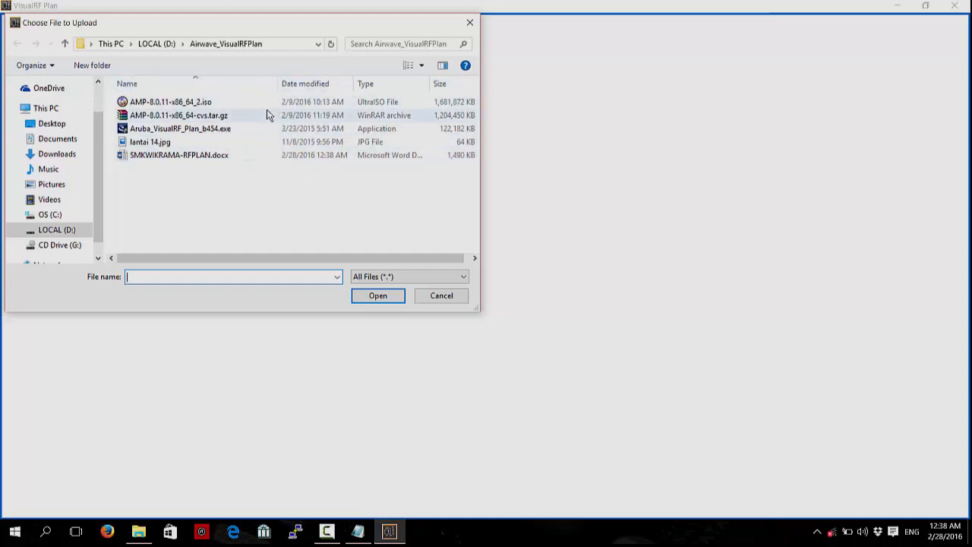
{"action": "left_click", "coordinate": [441, 295]}
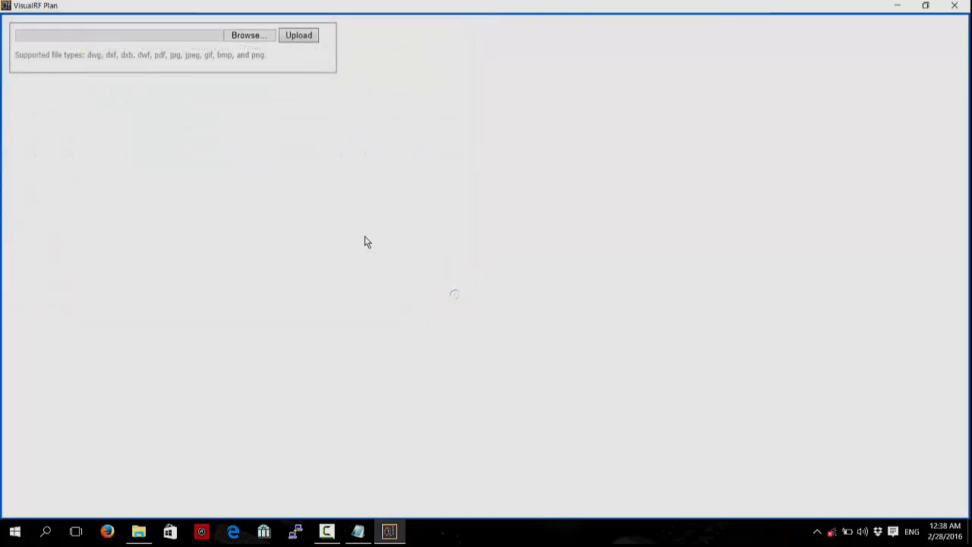
Exit VisualRF Plan and close the Airwave_VisualRFPlan folder window
{"action": "left_click", "coordinate": [955, 6]}
{"action": "left_click", "coordinate": [479, 311]}
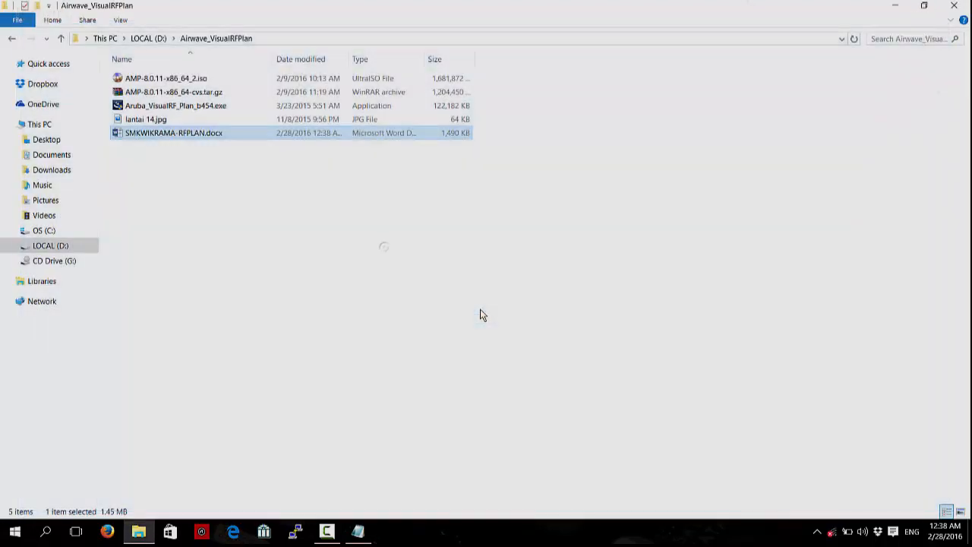
{"action": "right_click", "coordinate": [537, 90]}
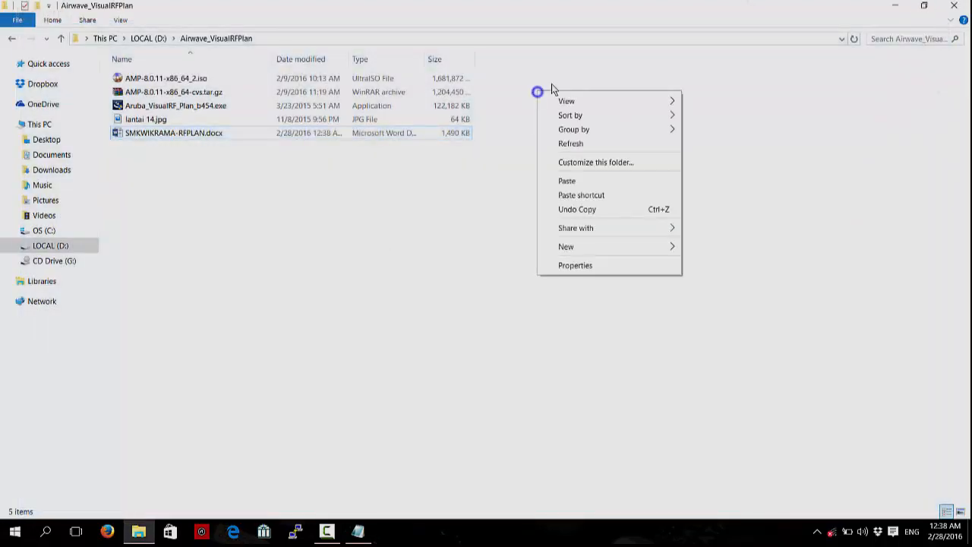
{"action": "left_click", "coordinate": [955, 5]}
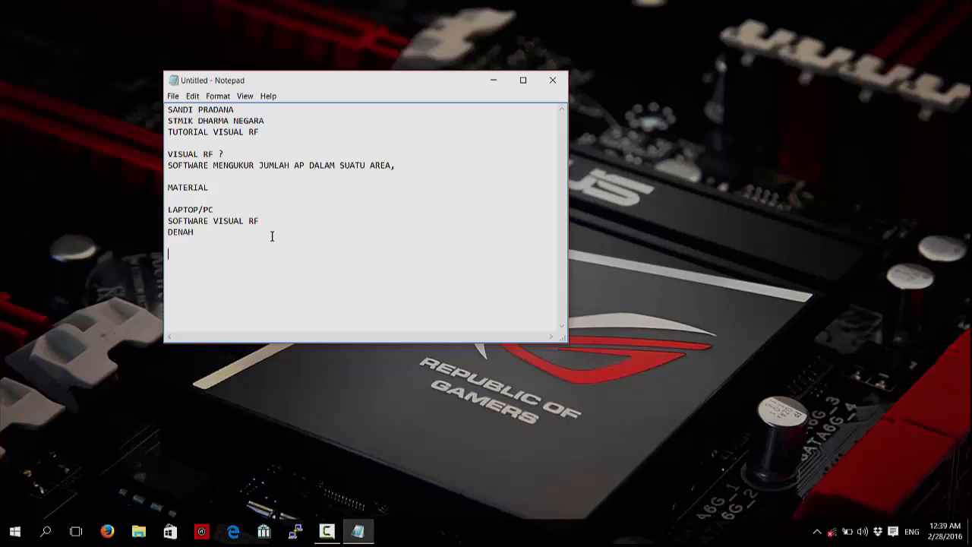
Delete all the tutorial notes from the untitled Notepad document
{"action": "left_click_drag", "start_coordinate": [244, 232], "coordinate": [164, 104]}
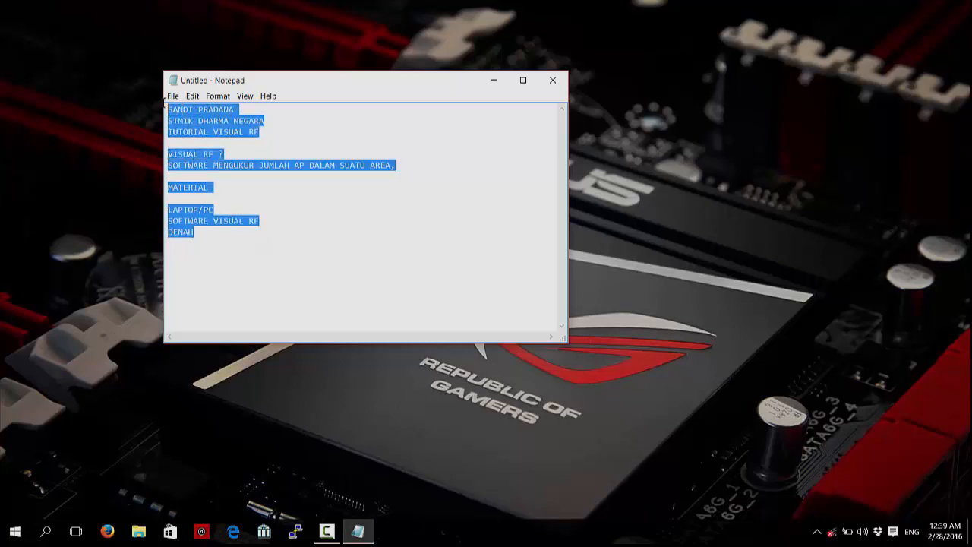
{"action": "key", "text": "Delete"}
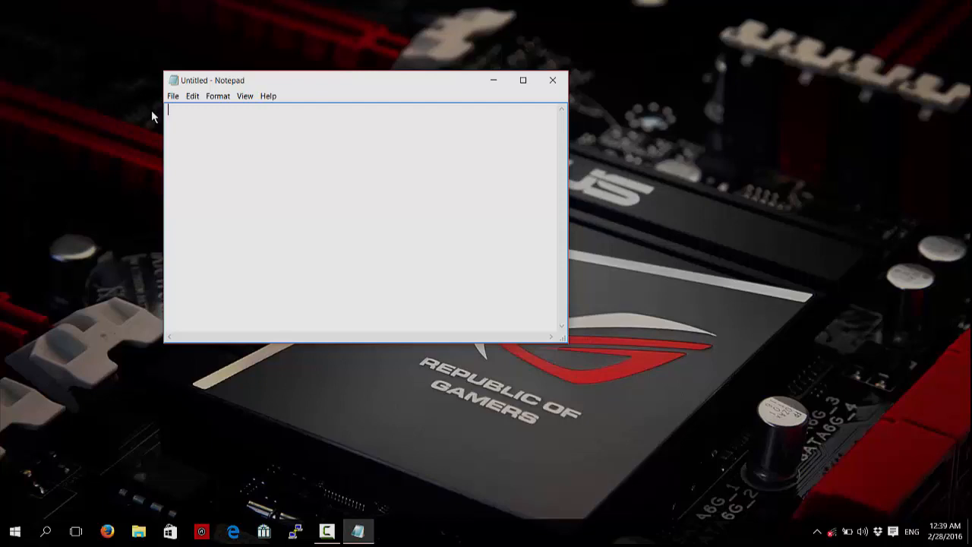
{"action": "left_click", "coordinate": [832, 531]}
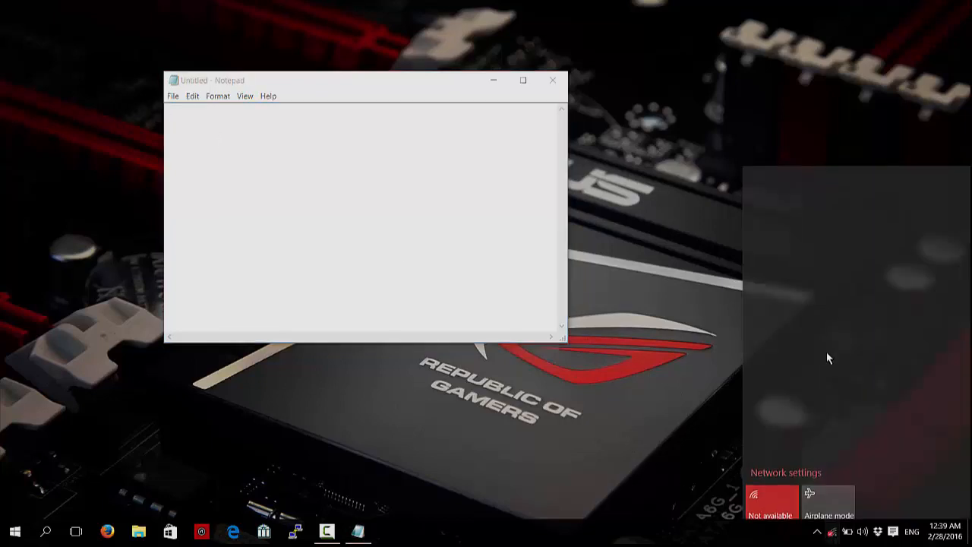
{"action": "left_click", "coordinate": [722, 459]}
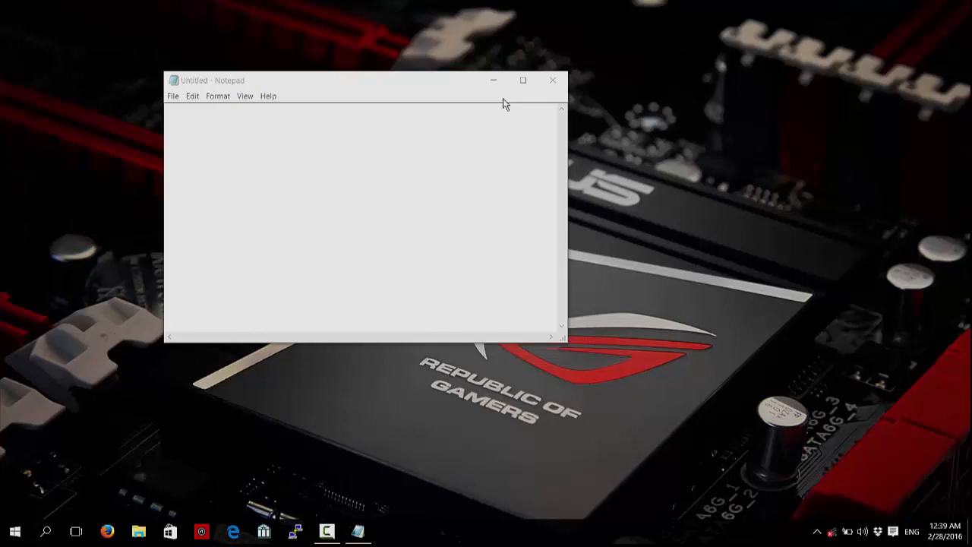
{"action": "left_click", "coordinate": [552, 80]}
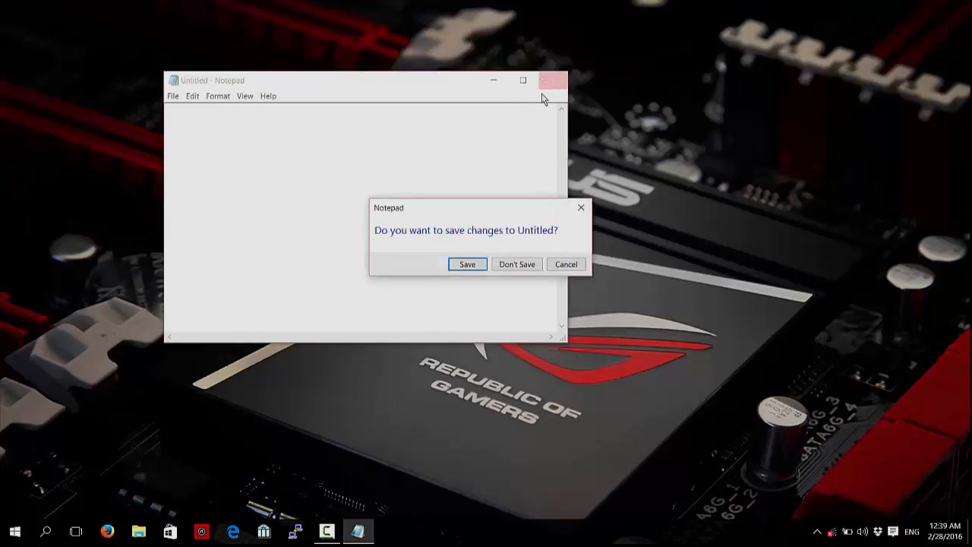
{"action": "left_click", "coordinate": [574, 207]}
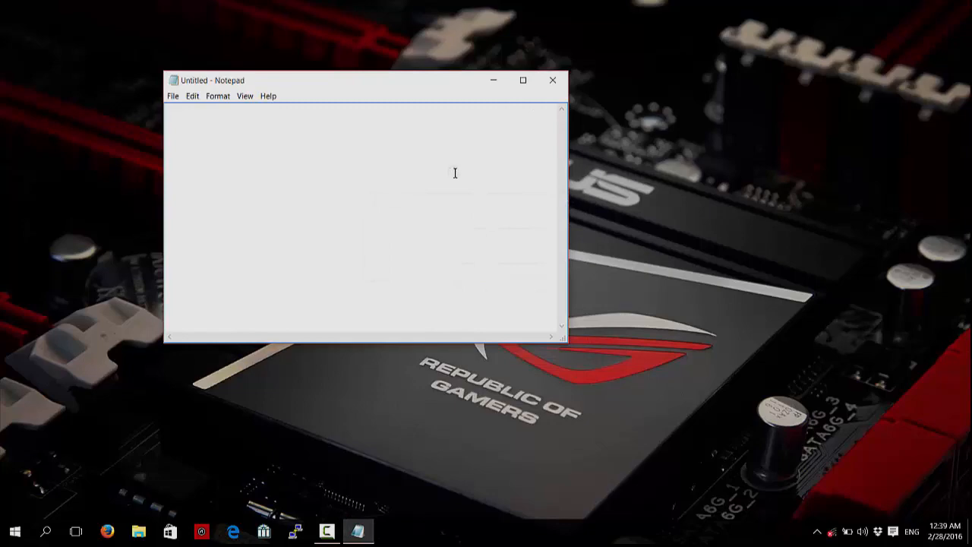